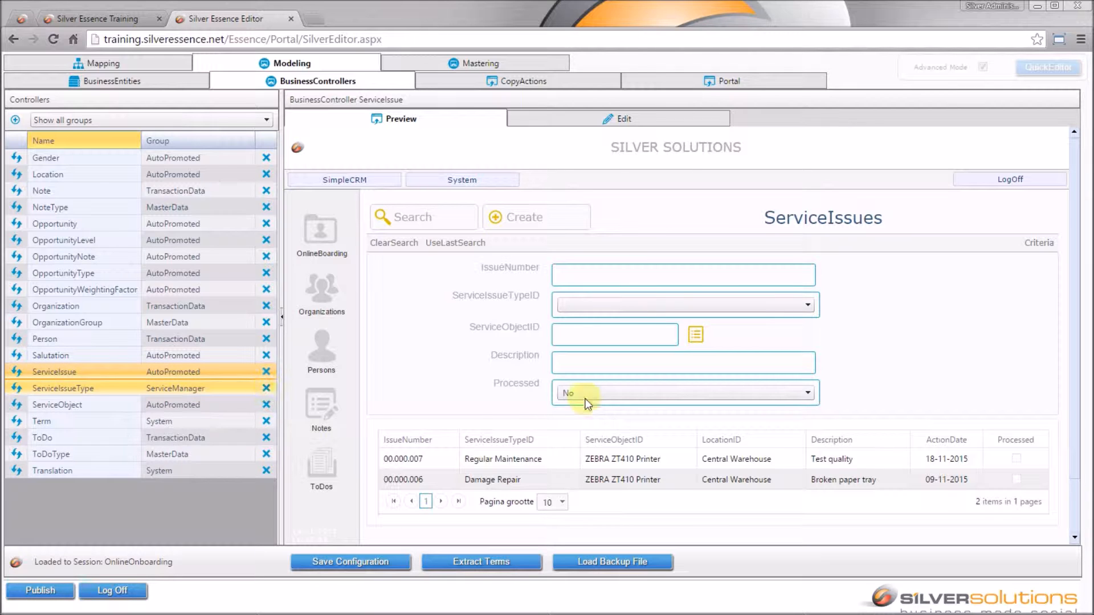
Step: Open the property settings of the ServiceIssue business entity for editing
click(281, 319)
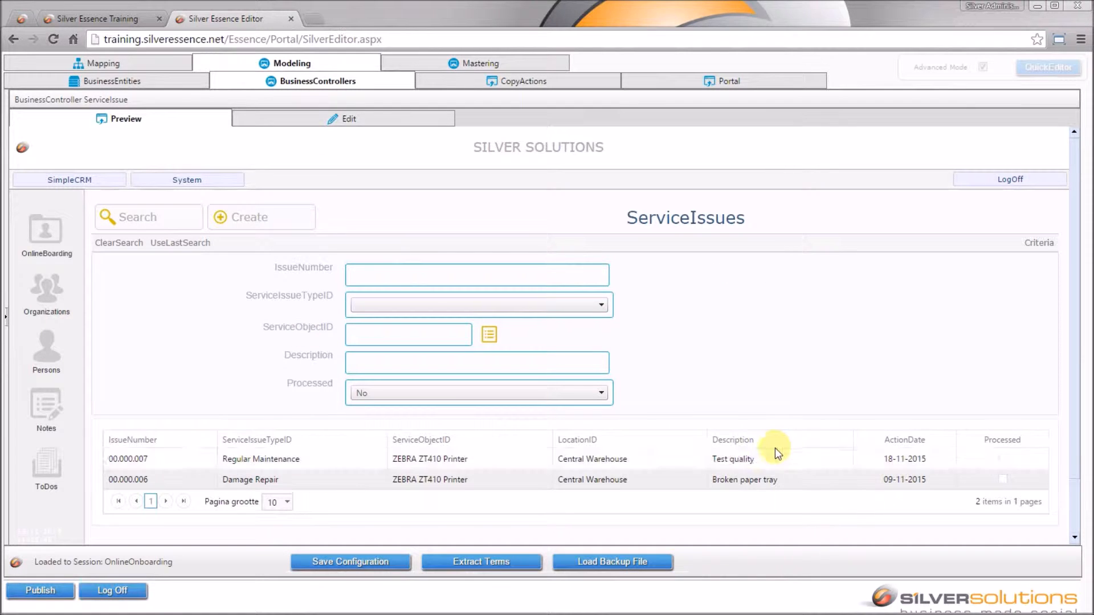
click(103, 84)
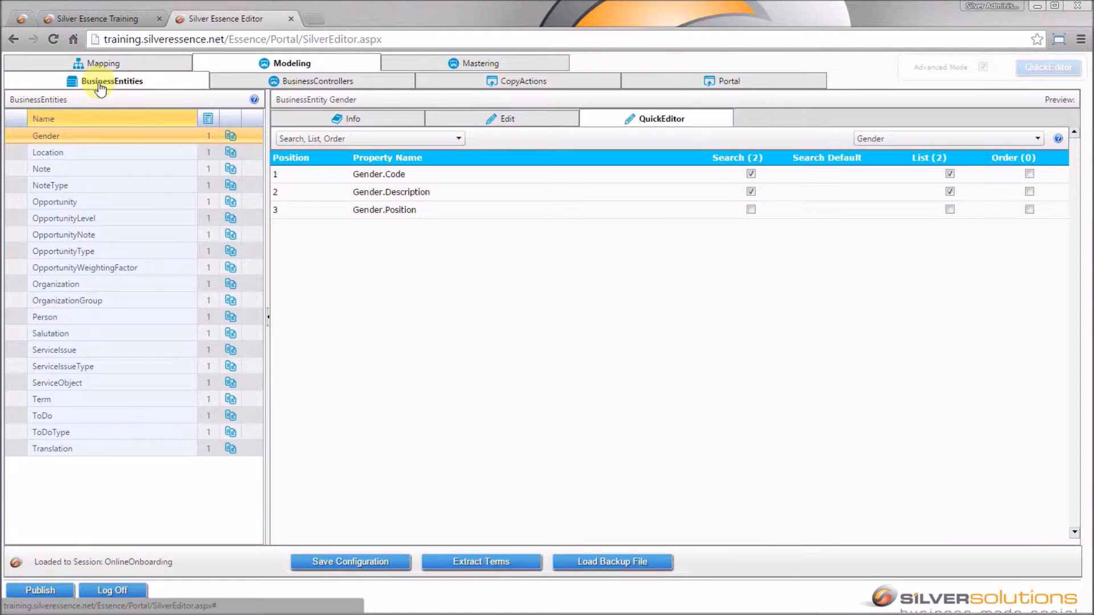
click(102, 351)
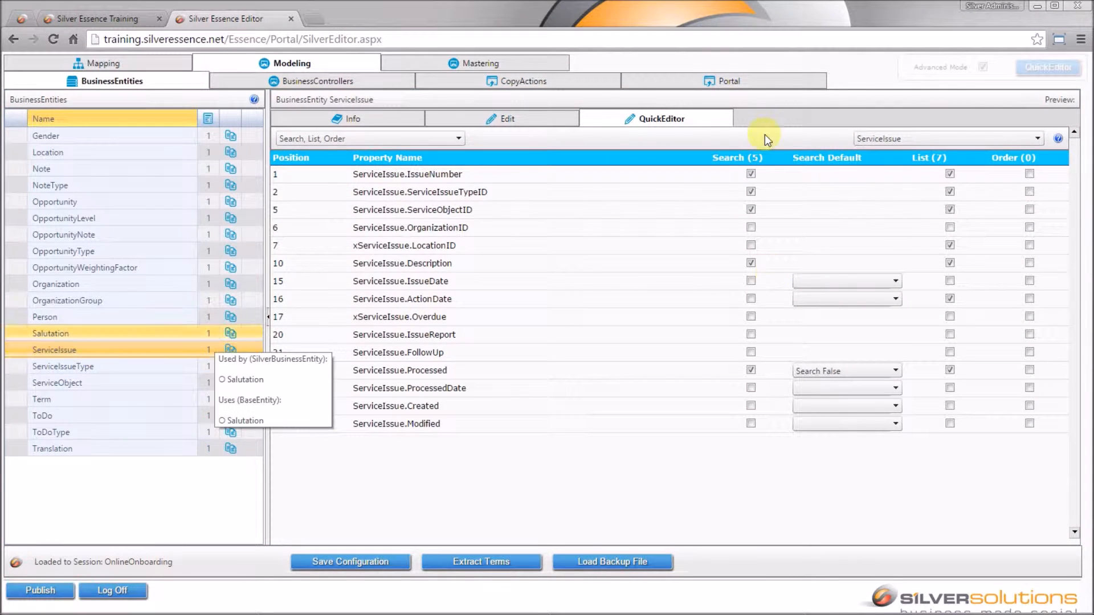
click(537, 119)
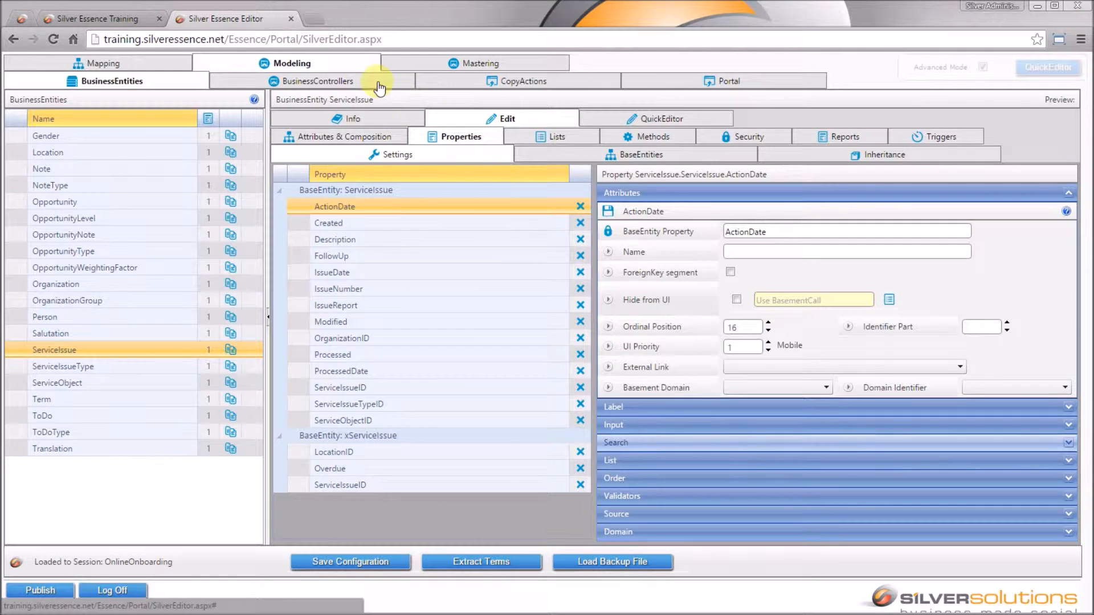
Step: Check the create form for a new ServiceIssue in the business controller preview and cancel it
click(361, 82)
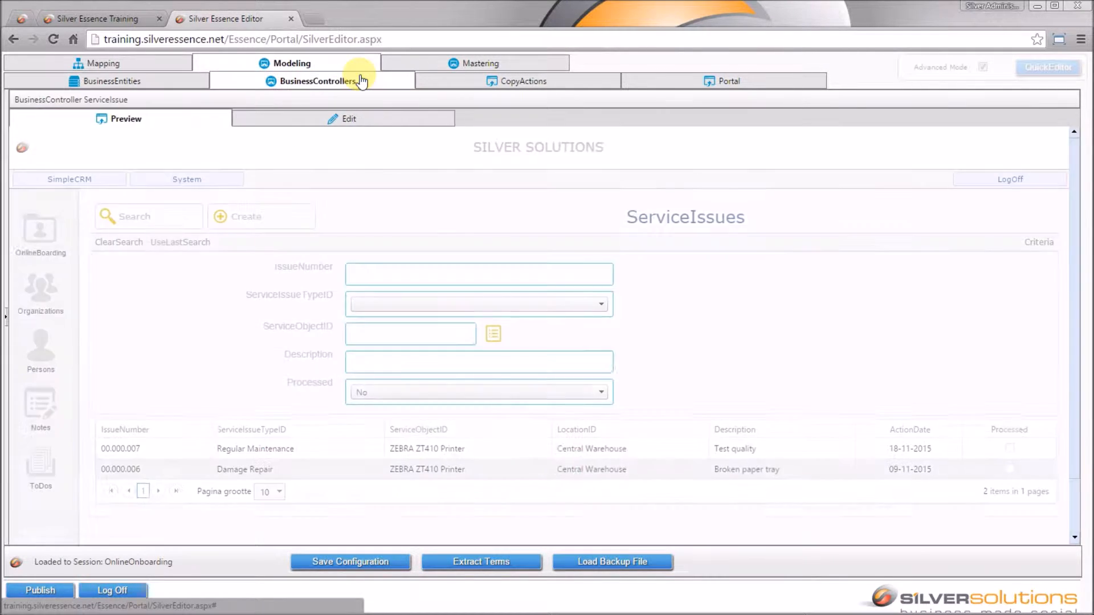
click(292, 222)
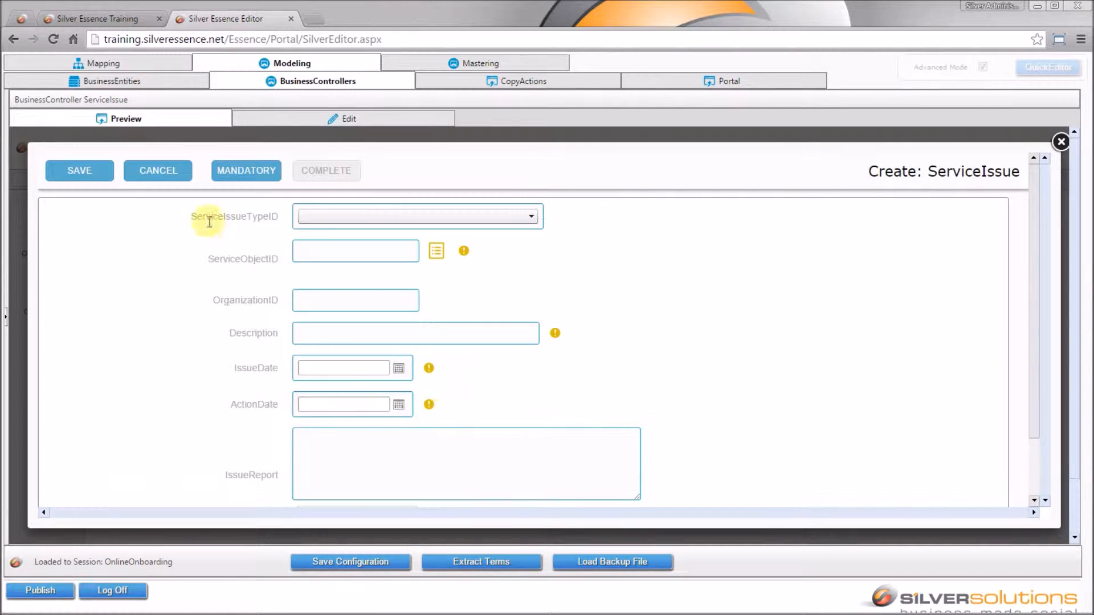
click(170, 166)
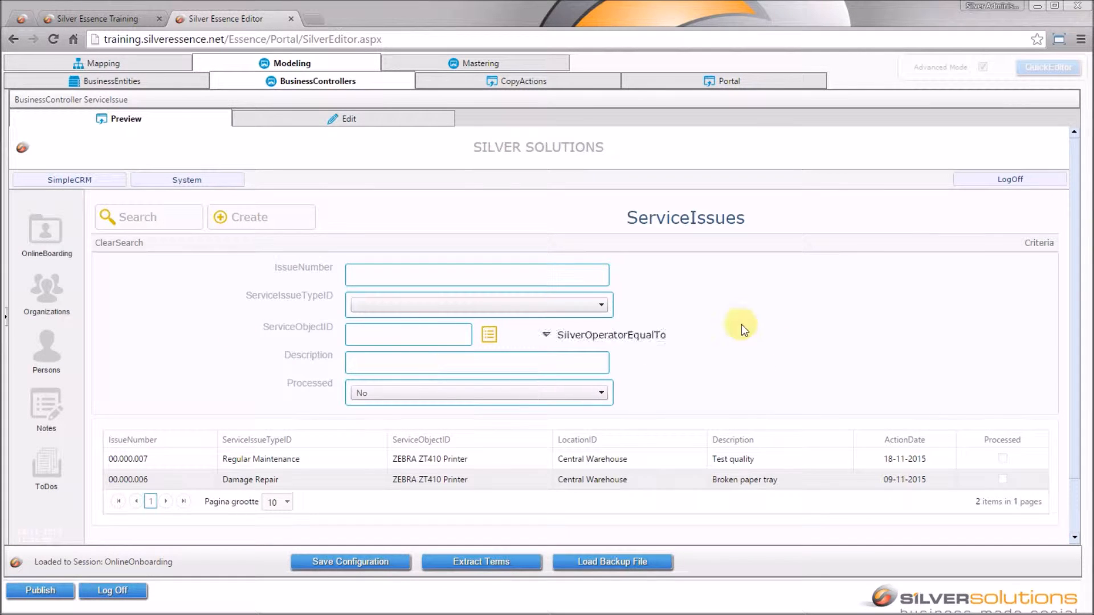
Step: Open the Source settings of the ActionDate property in the ServiceIssue business entity
click(175, 86)
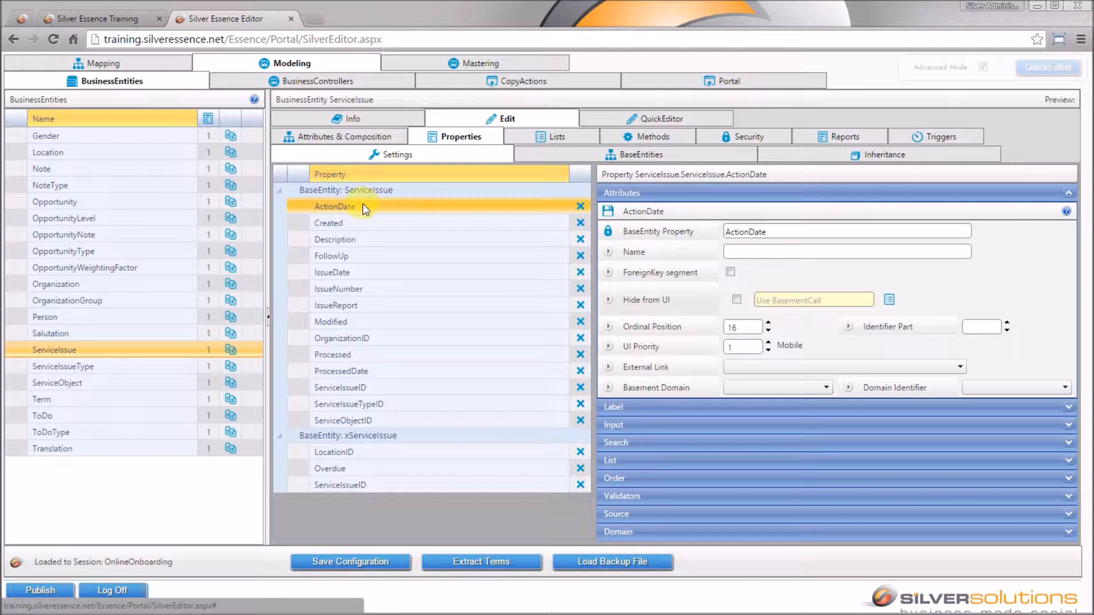
click(784, 473)
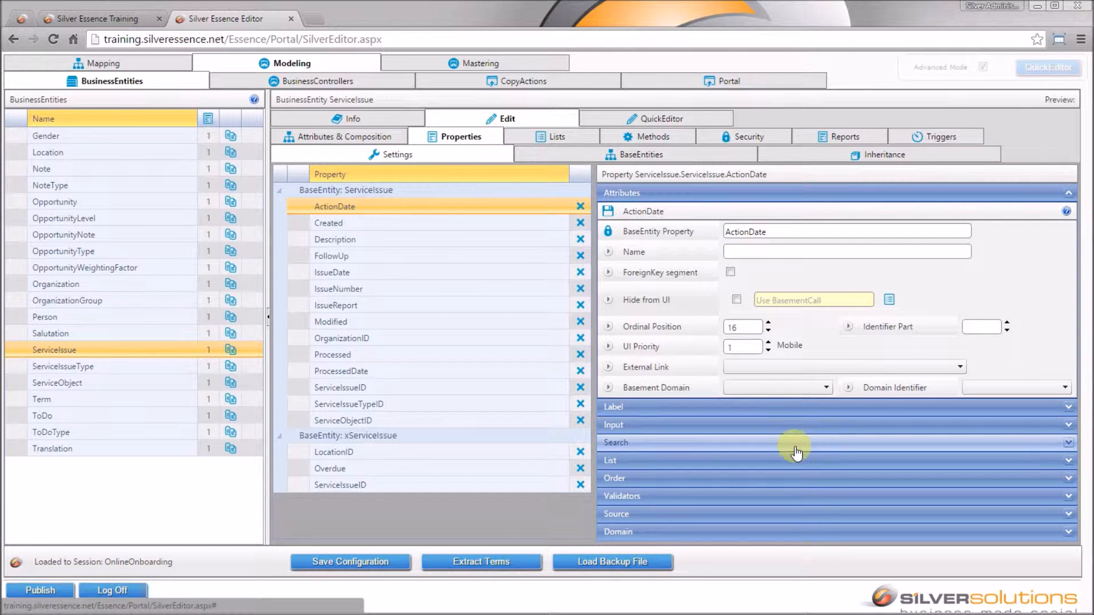
click(790, 516)
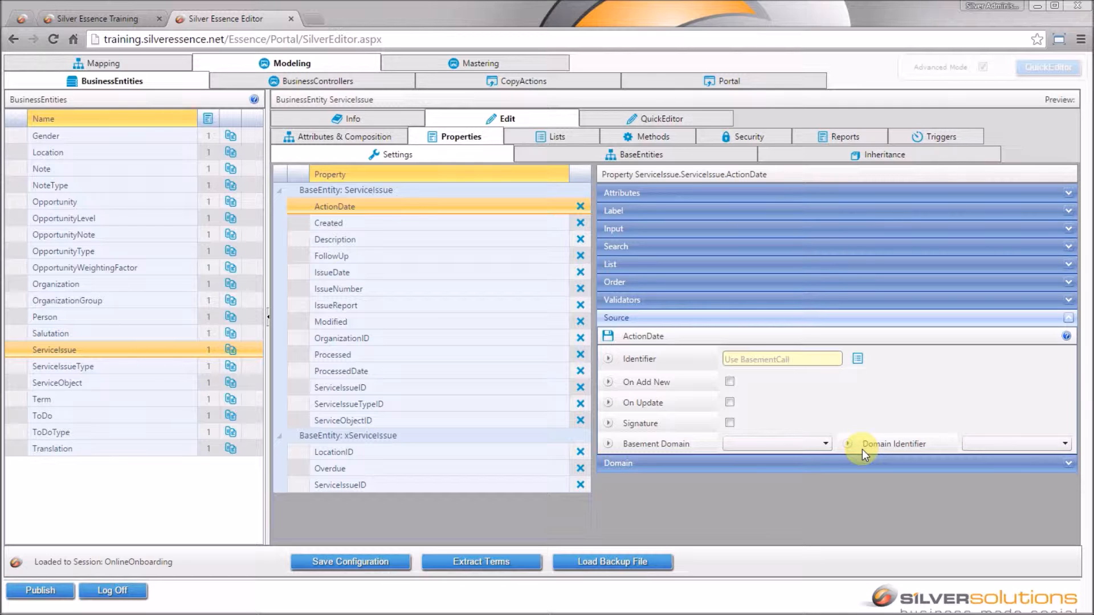
Step: Set ActionDate's source identifier to the Essence Tools function SystemDateTime and enable On Add New
click(796, 360)
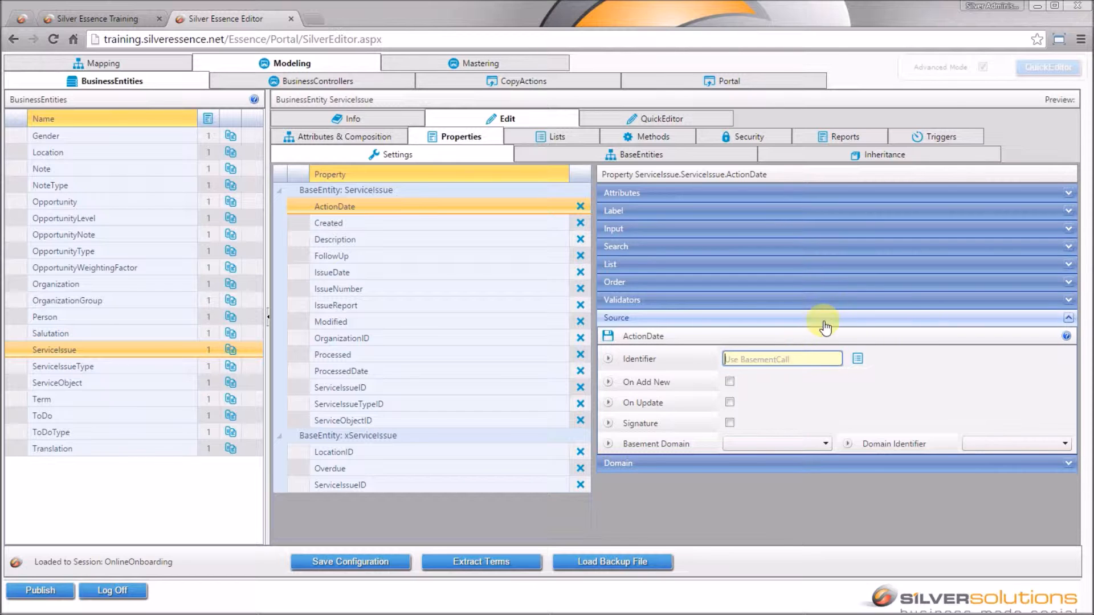
click(857, 359)
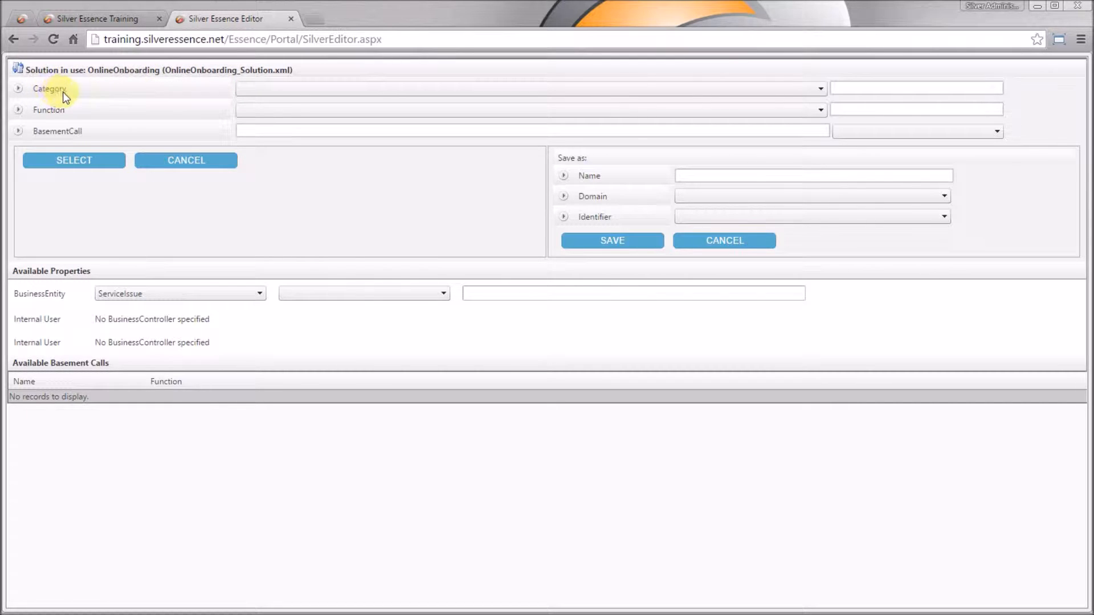
click(556, 91)
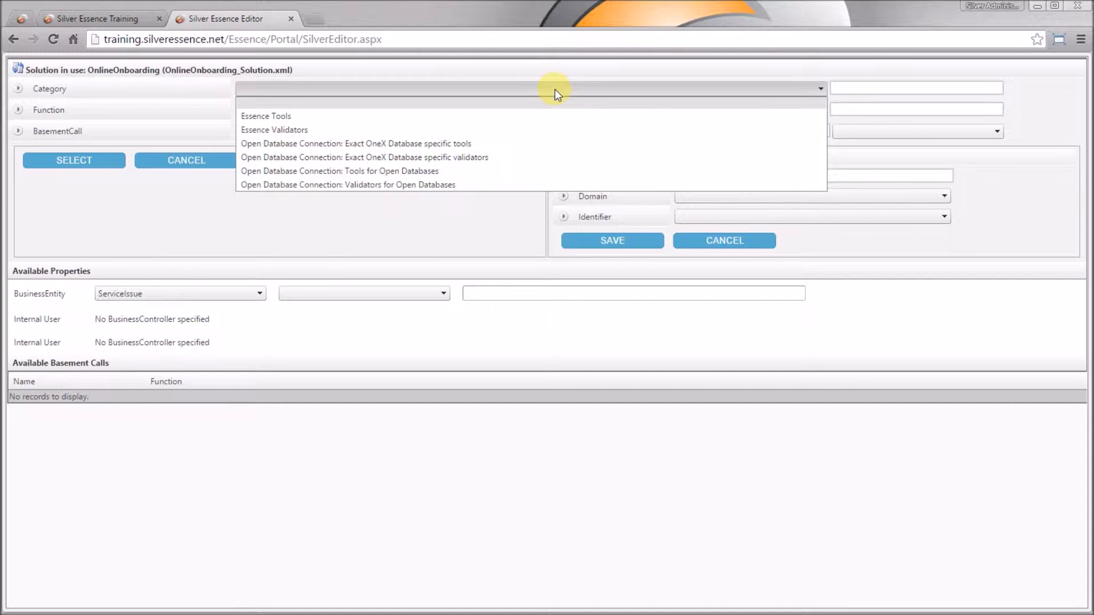
click(554, 116)
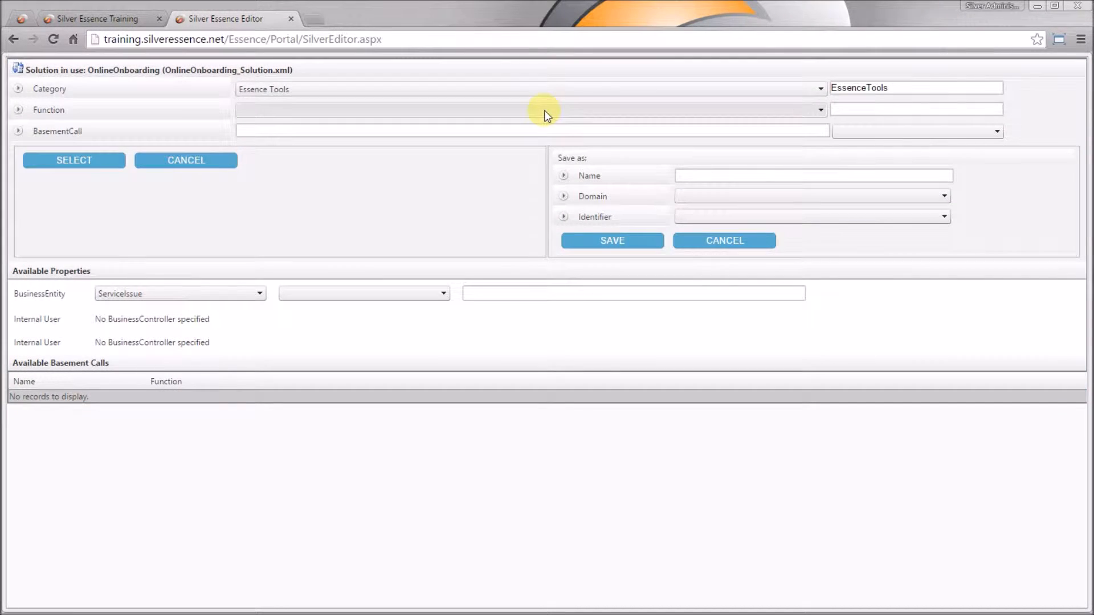
click(380, 111)
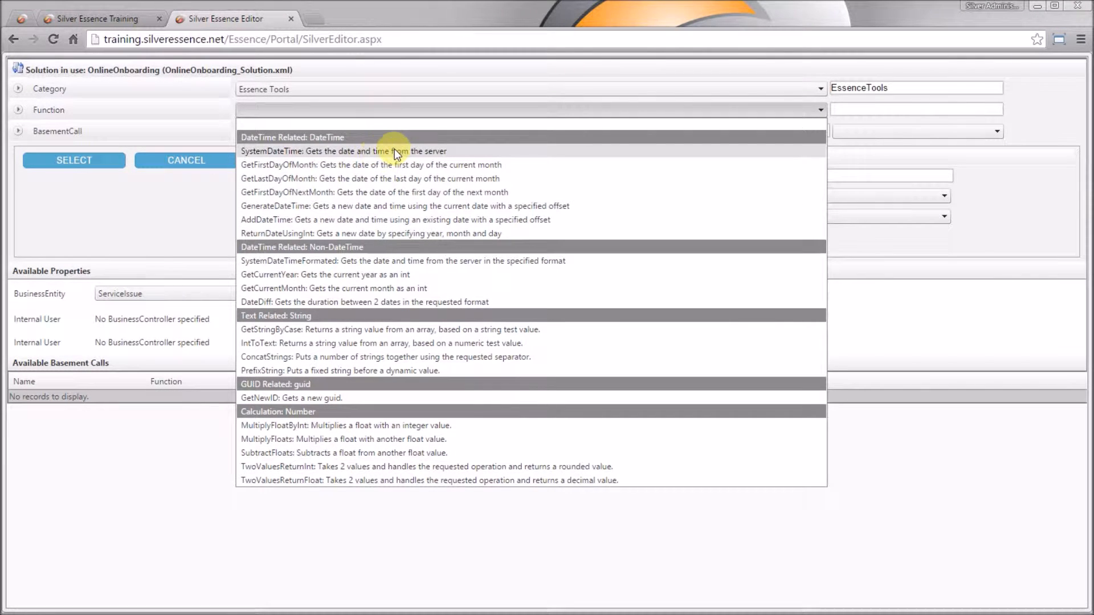
click(398, 154)
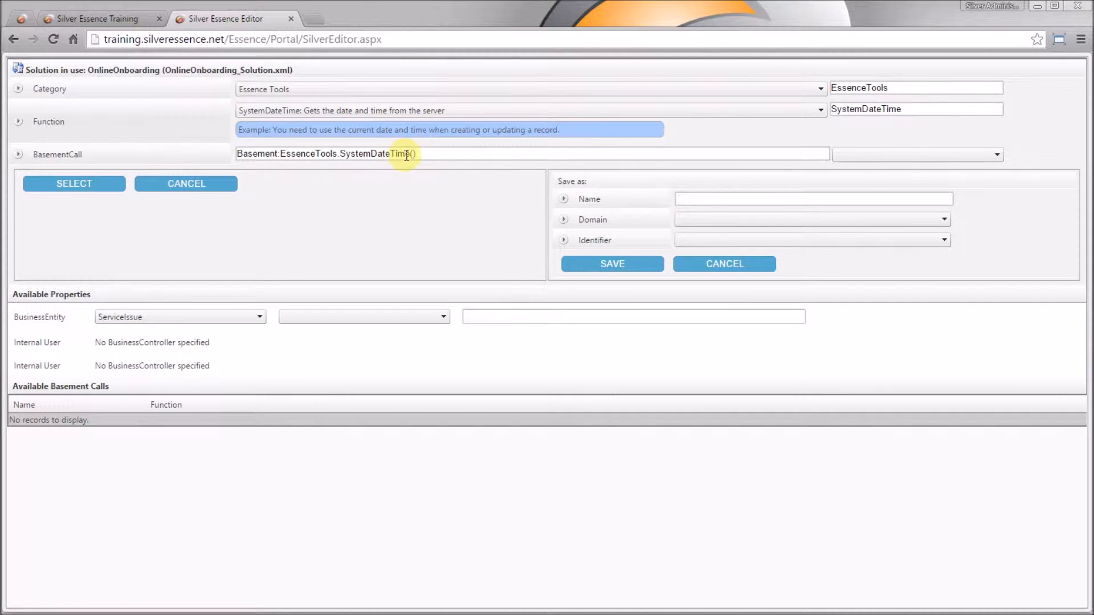
click(109, 189)
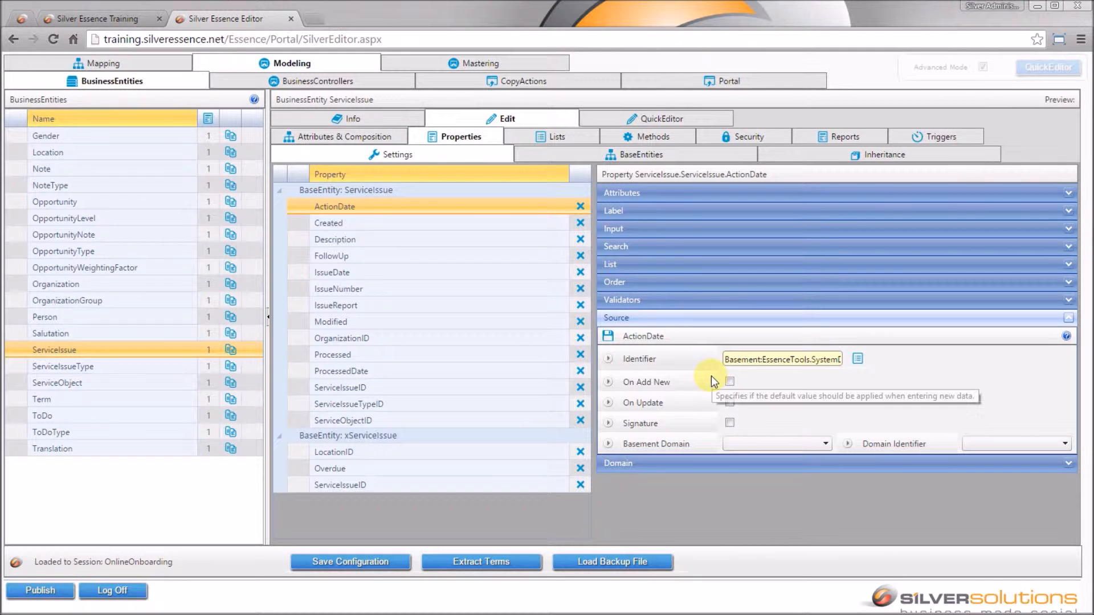
click(731, 383)
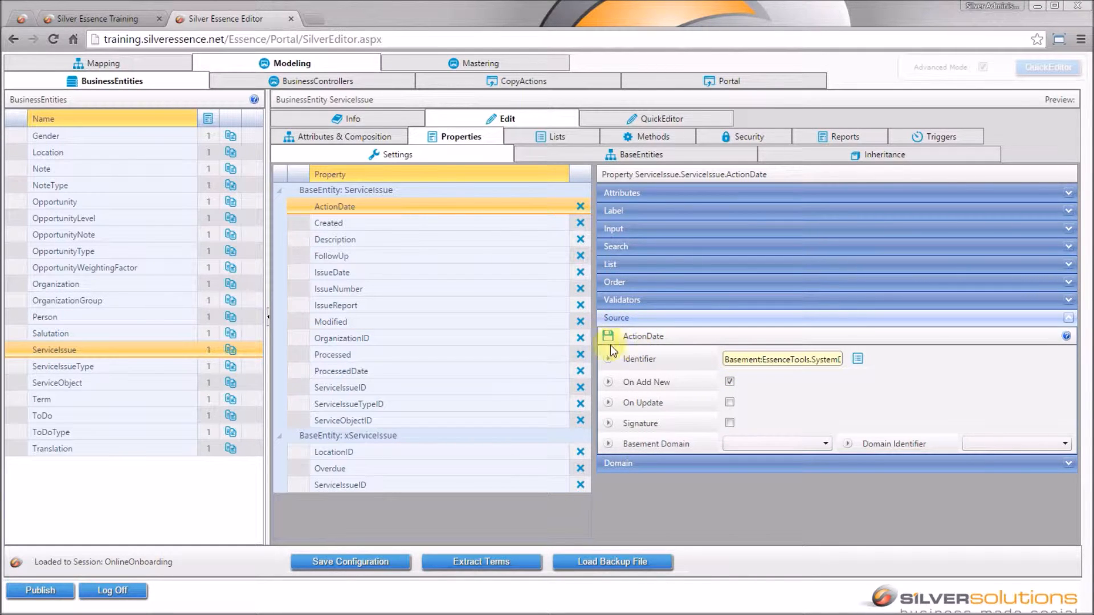
Step: Reopen the basement call editor for ActionDate and compose a call with the Essence Tools function SystemDateTime
click(858, 359)
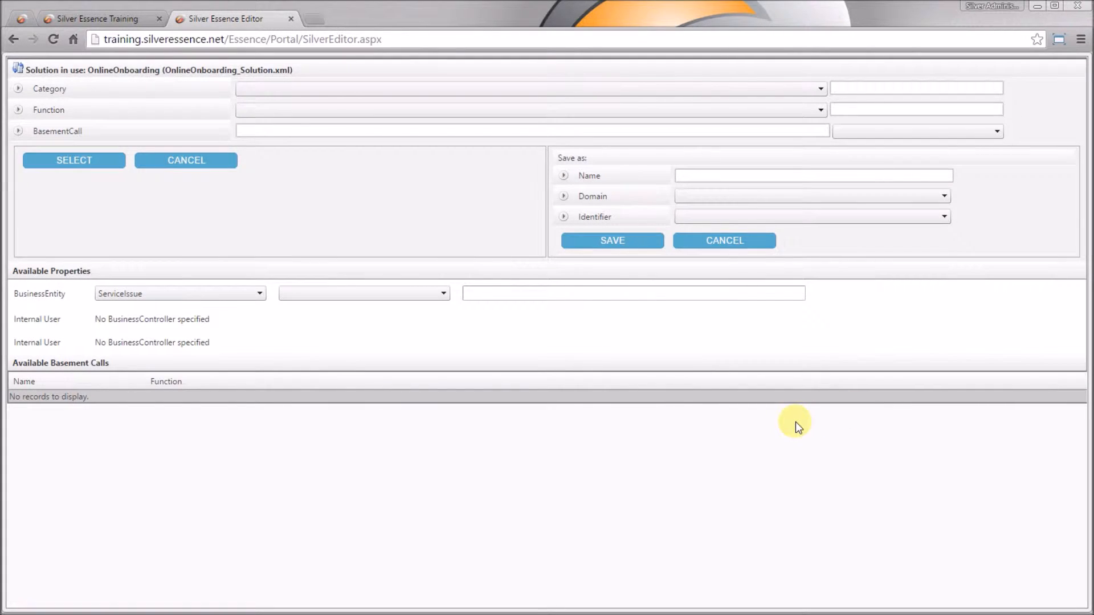
click(308, 90)
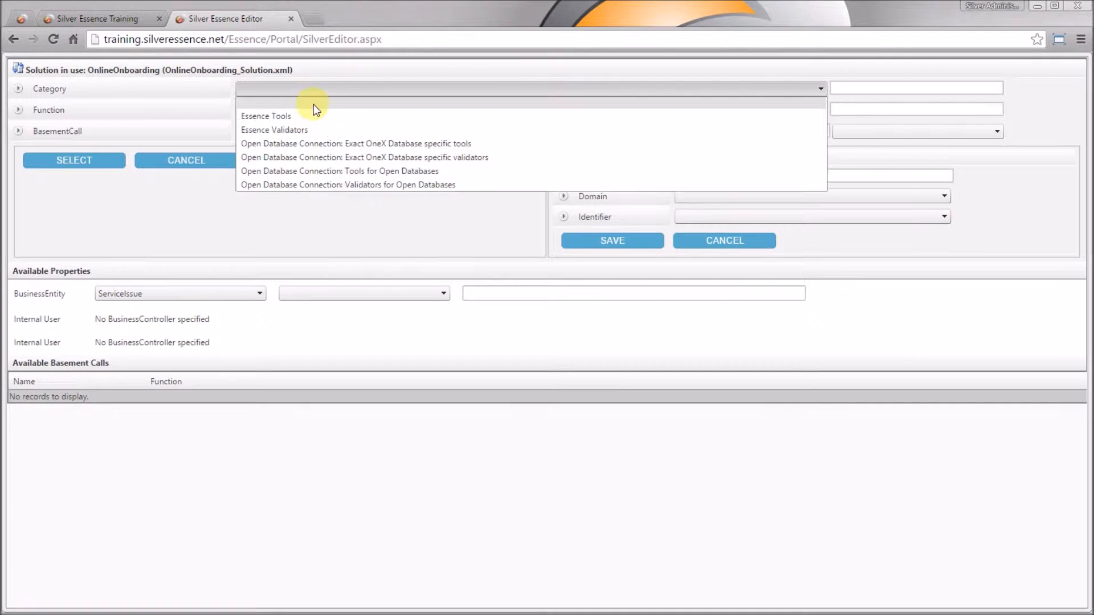
click(311, 114)
click(316, 110)
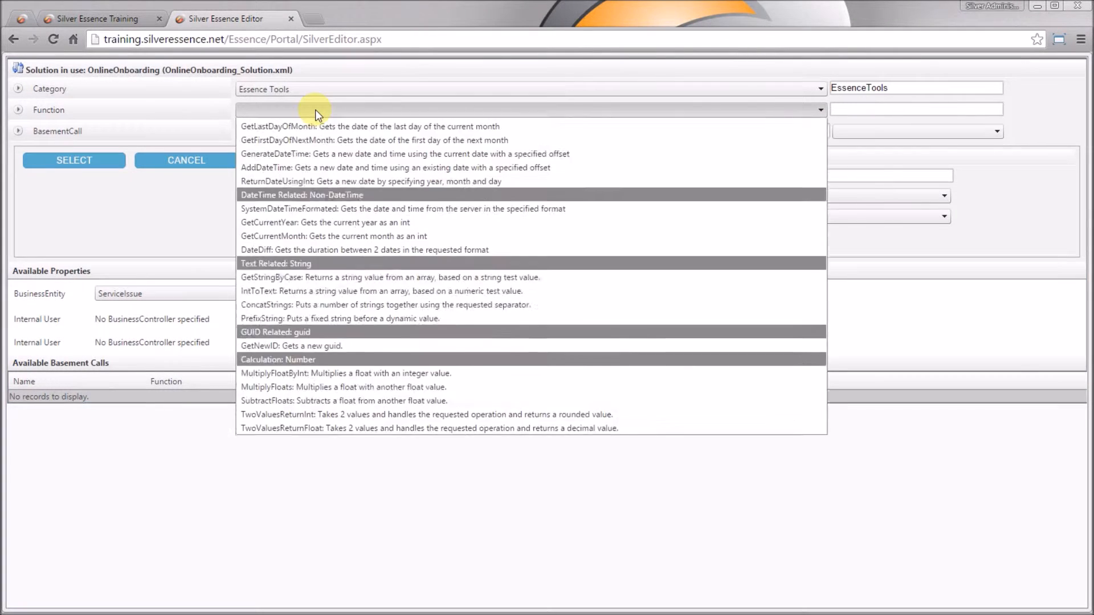
click(319, 151)
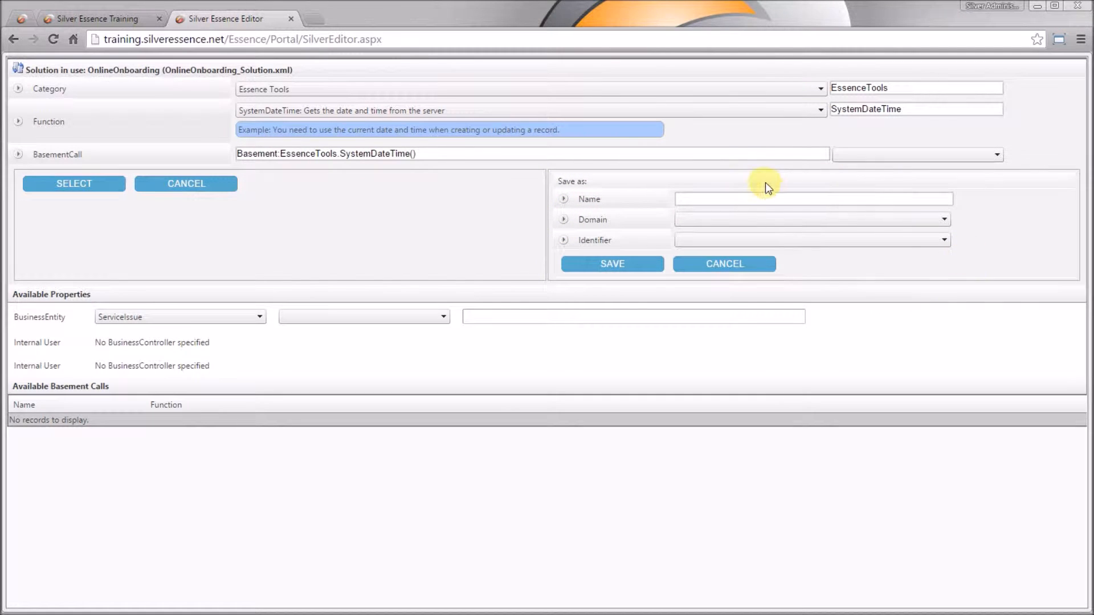
Step: Save the basement call under the name Now with domain OleDB - Open Database Connection and identifier default
click(739, 198)
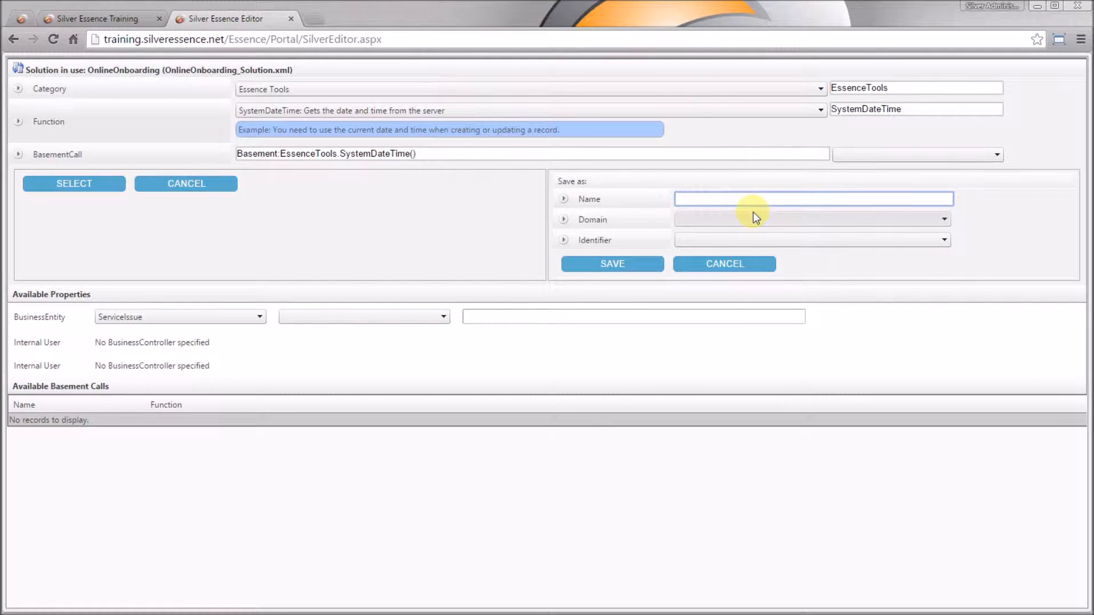
text(Now)
click(756, 218)
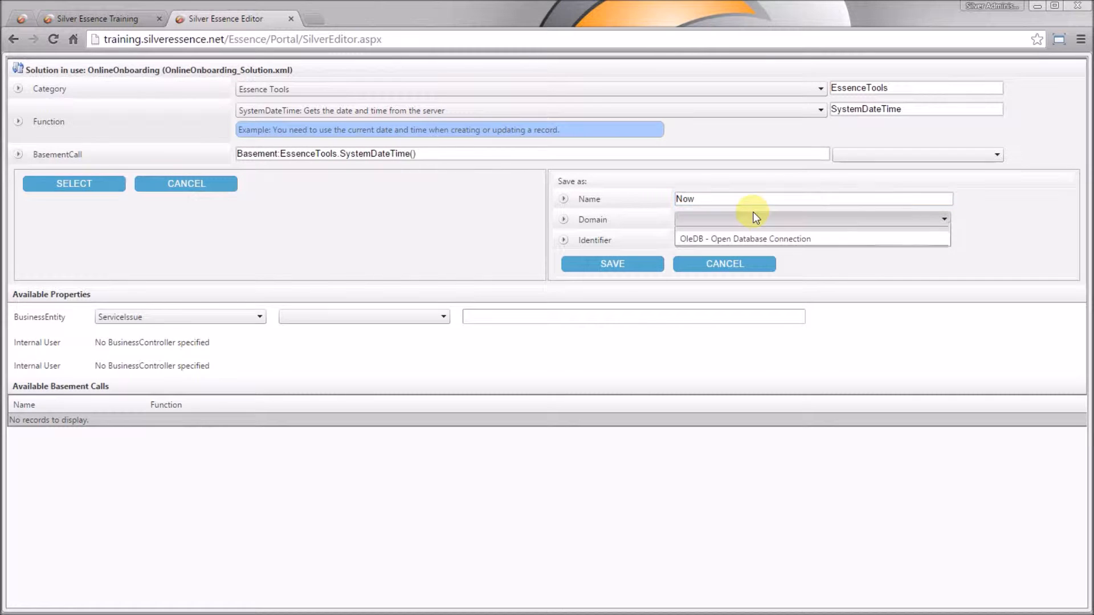
click(769, 244)
click(831, 240)
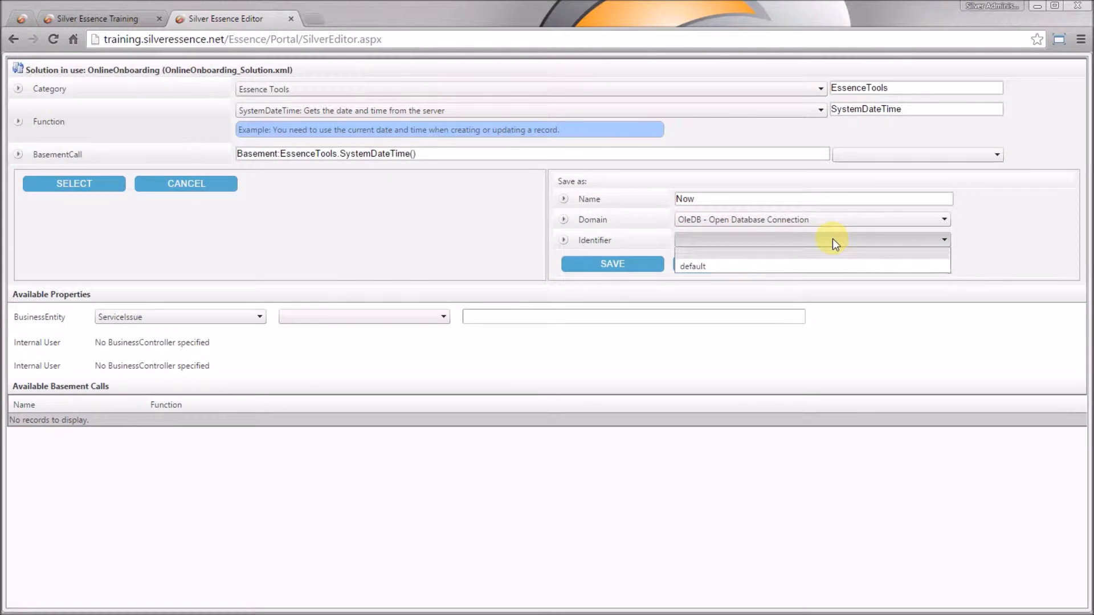
click(842, 264)
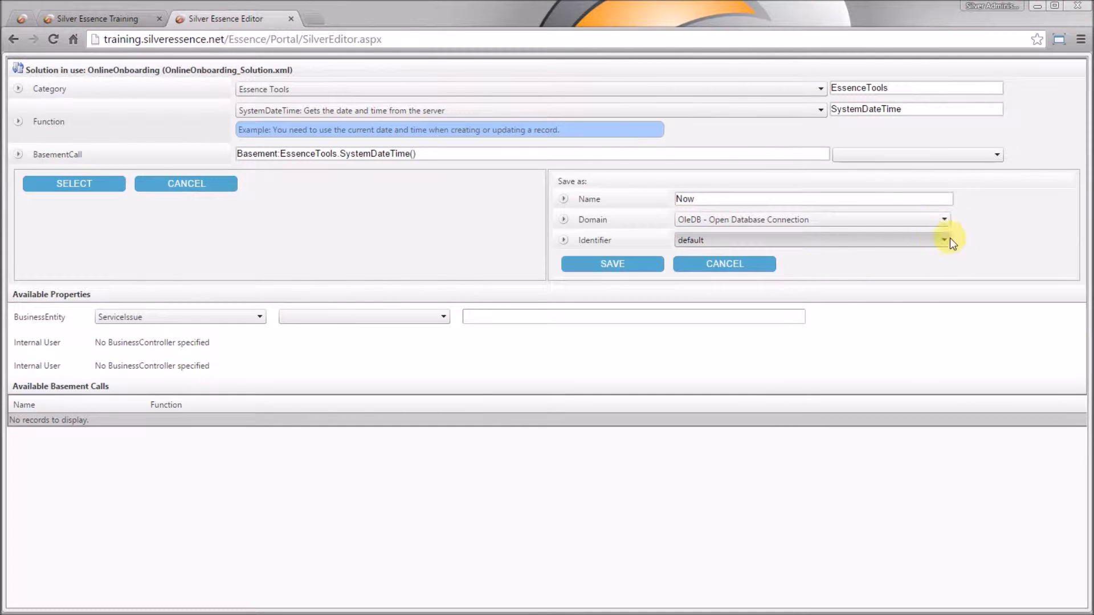
click(623, 269)
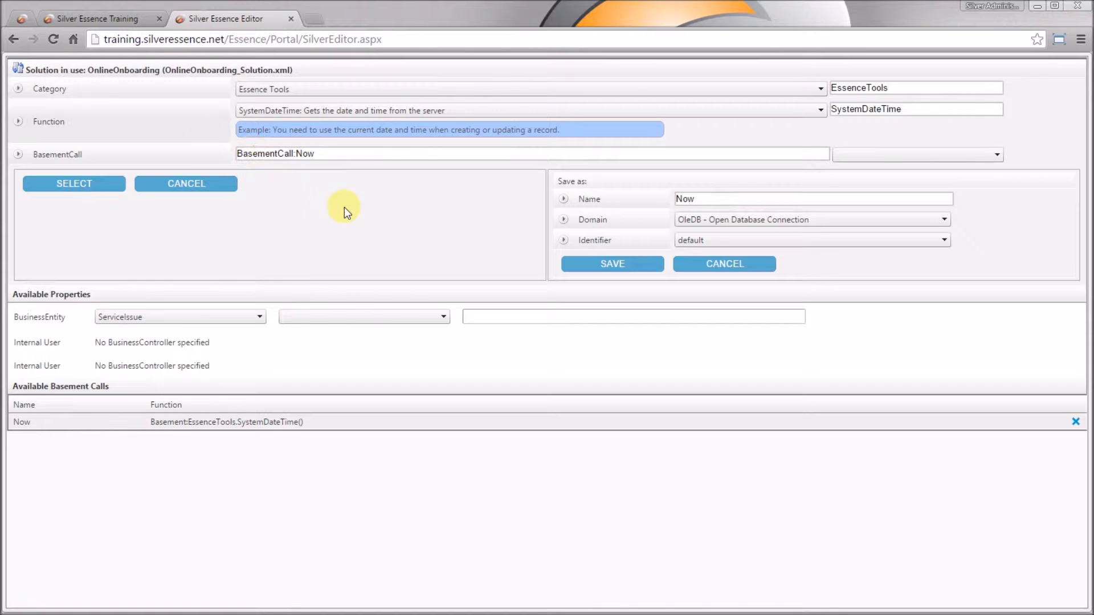
Step: Copy the BasementCall:Now reference, assign it as ActionDate's source identifier, and save the property
drag(342, 154, 213, 154)
key(ctrl+c)
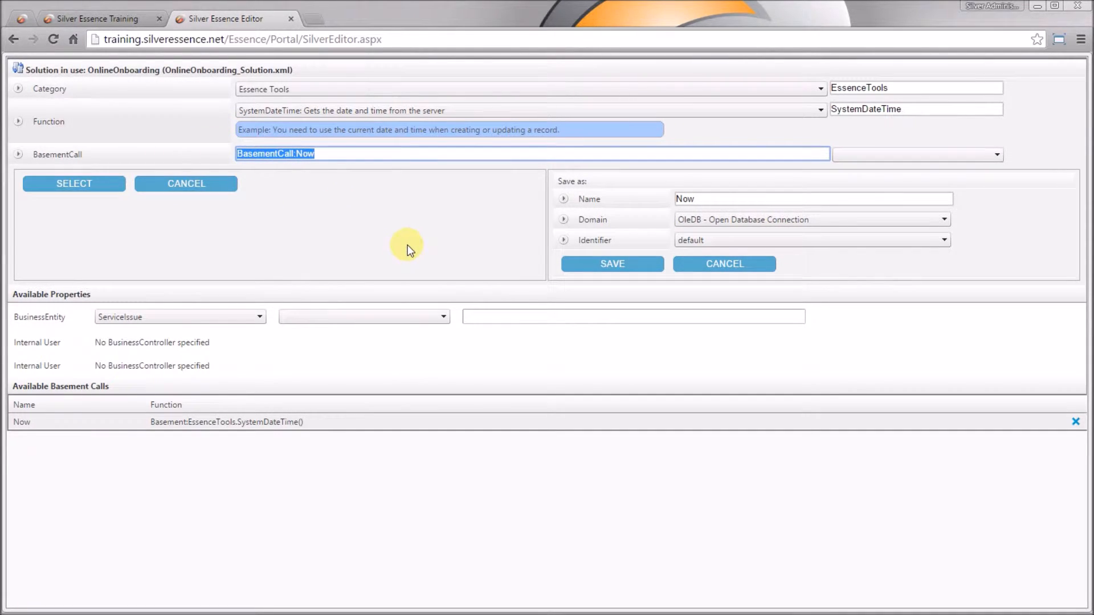
click(78, 185)
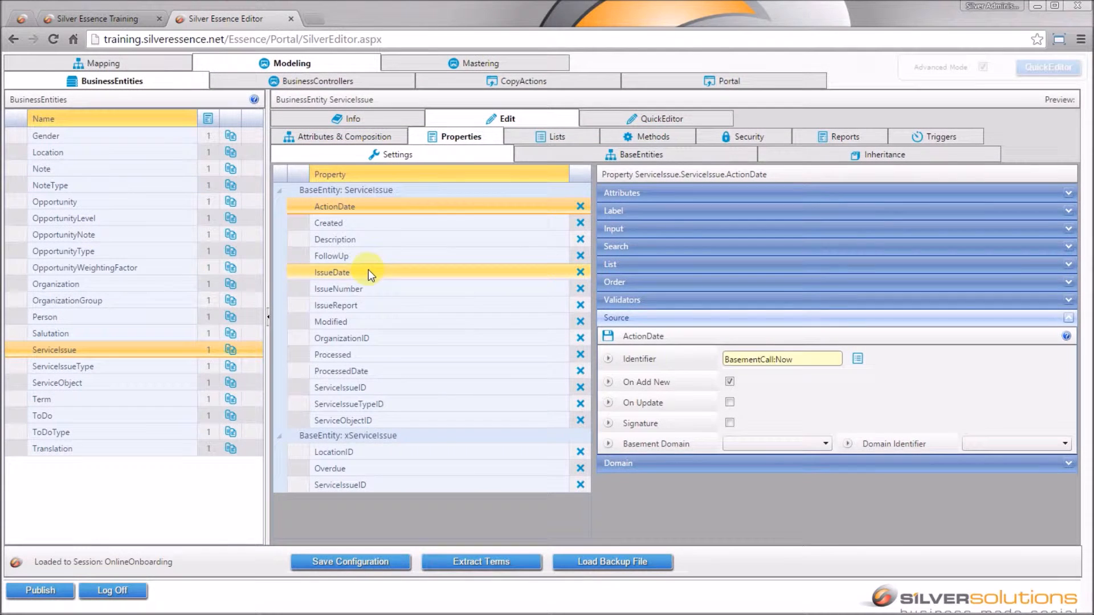
click(608, 335)
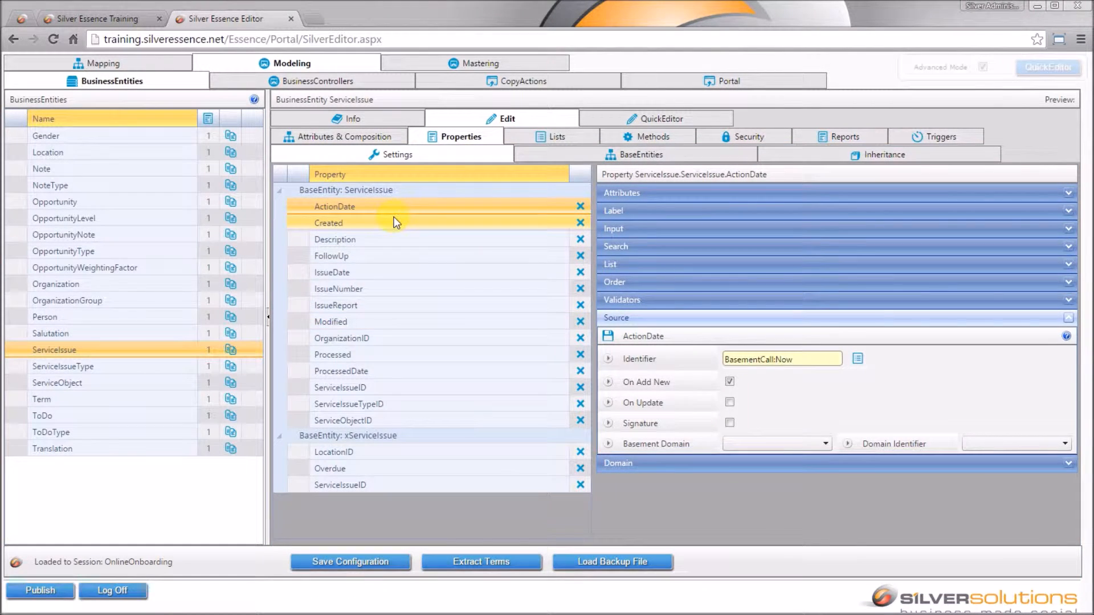
Step: Set the Created property's source identifier to BasementCall:Now, enable On Add New, and save the property
click(395, 221)
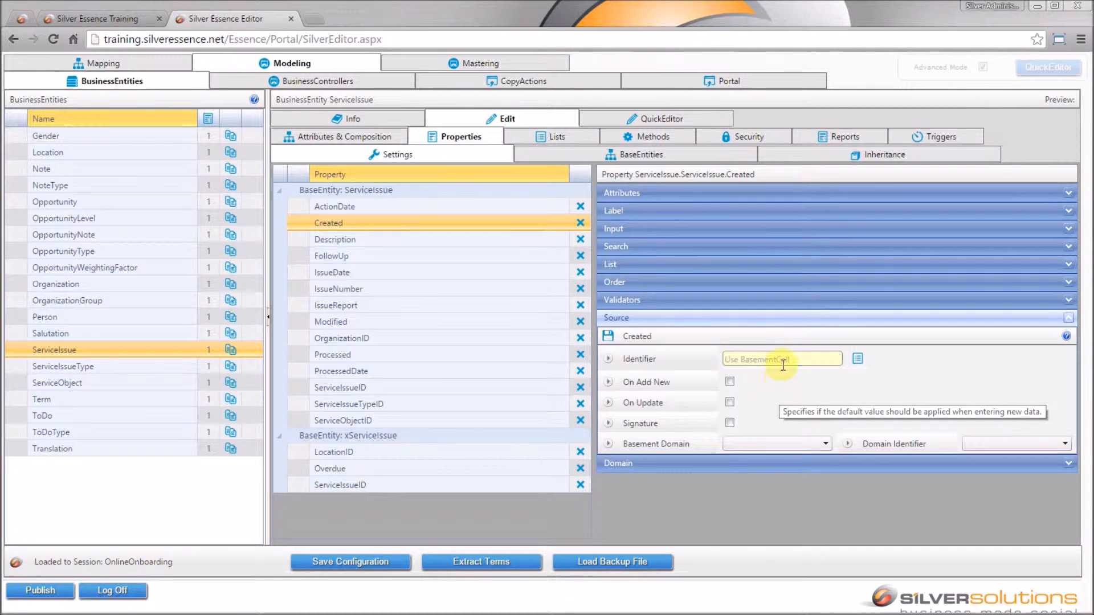
click(784, 362)
key(ctrl+v)
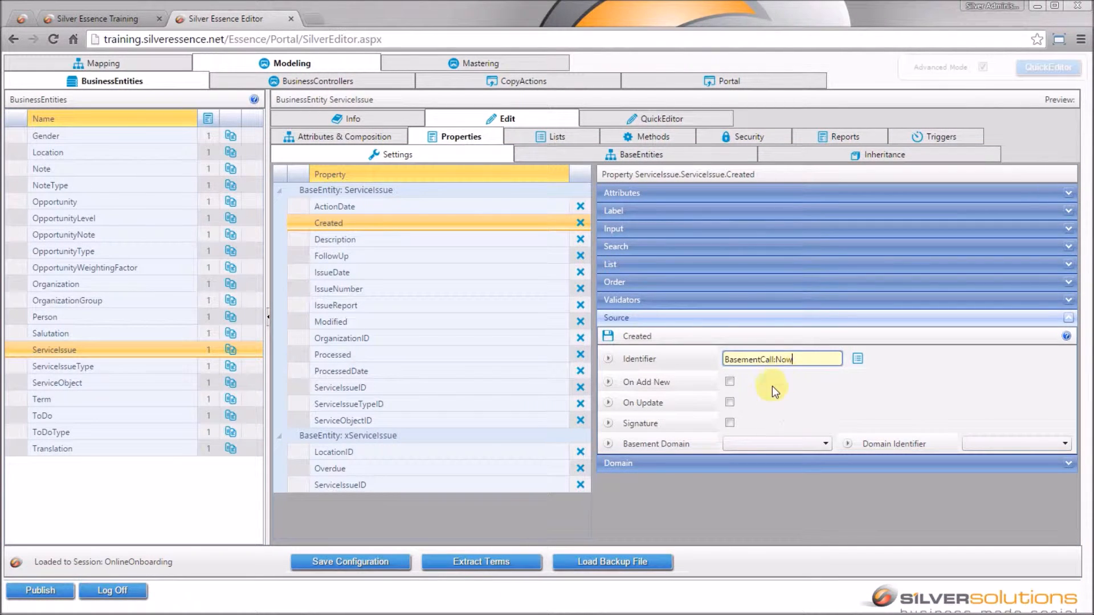
click(730, 381)
click(608, 335)
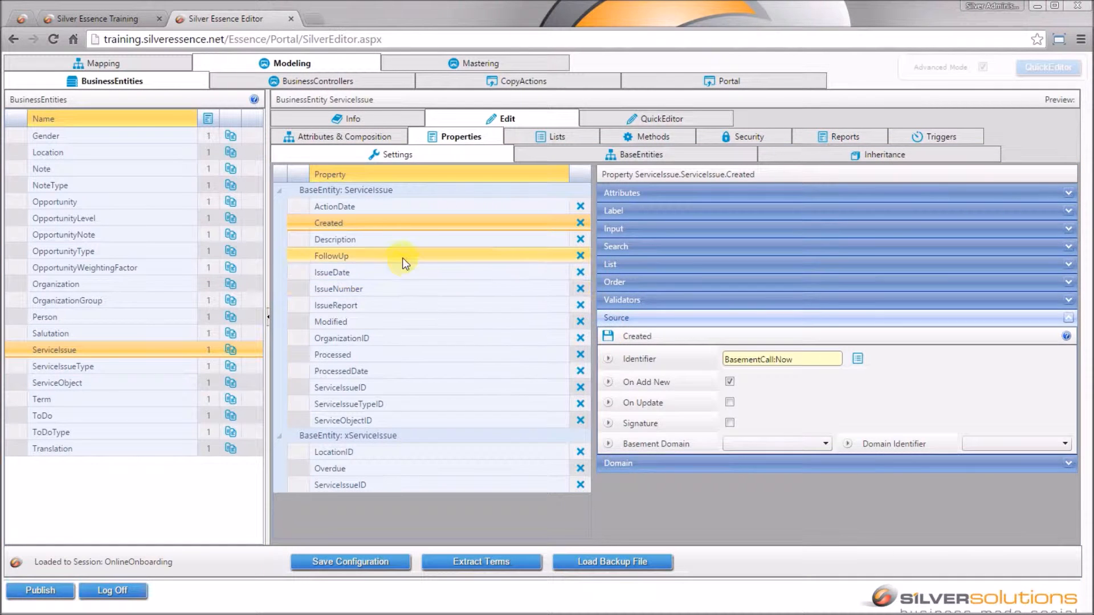
Step: Set the IssueDate property's source identifier to BasementCall:Now, enable On Add New, and save the property
click(407, 269)
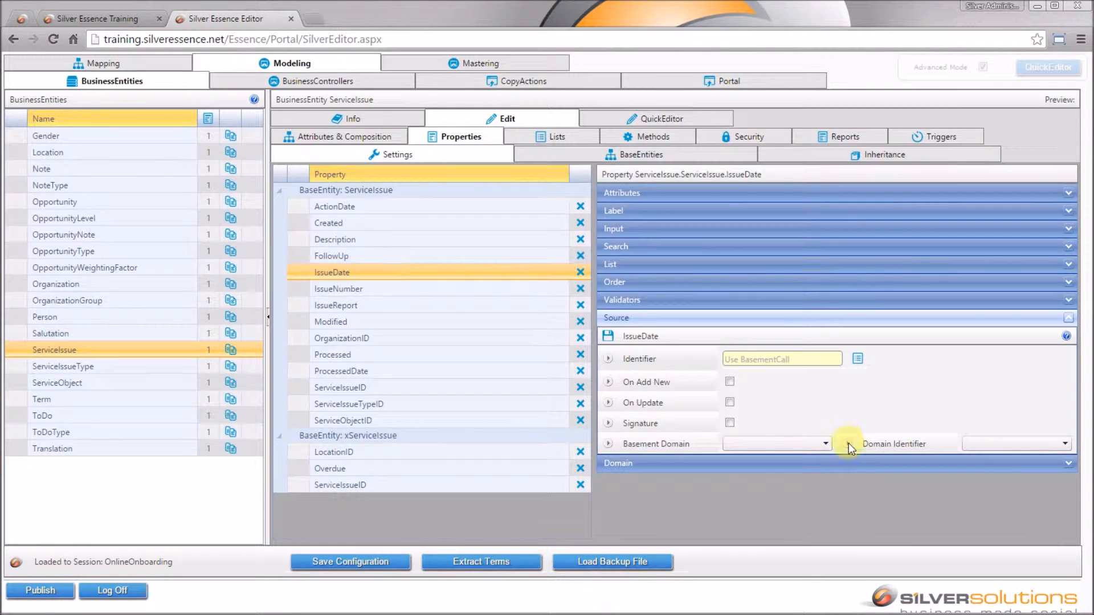
click(764, 361)
key(ctrl+v)
click(730, 382)
click(608, 336)
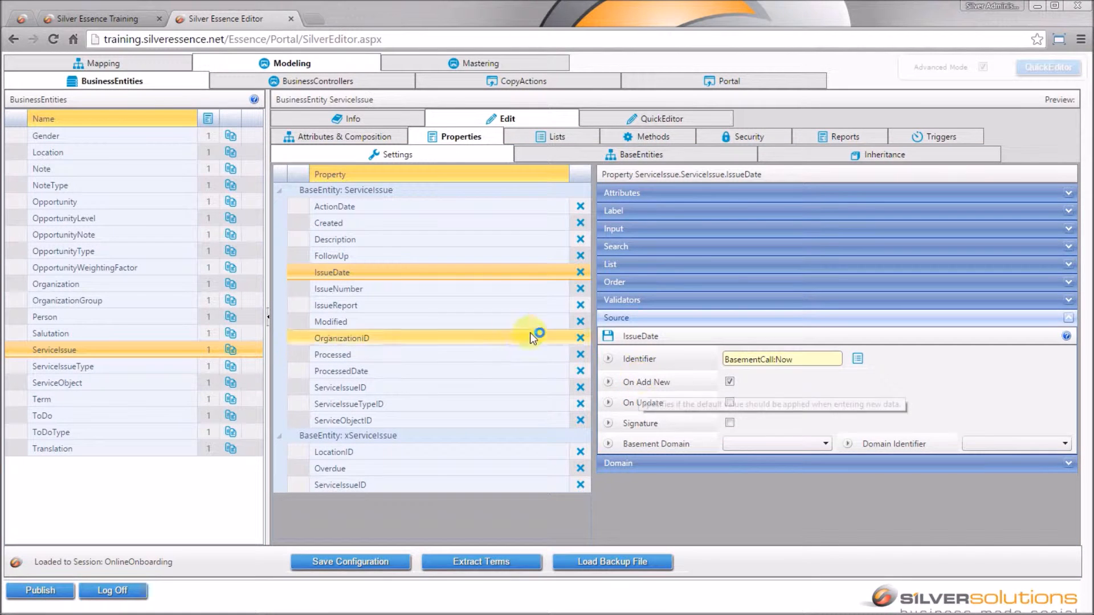
Step: Set the Modified property's source identifier to BasementCall:Now, enable On Add New and On Update, and save the property and the configuration
click(482, 321)
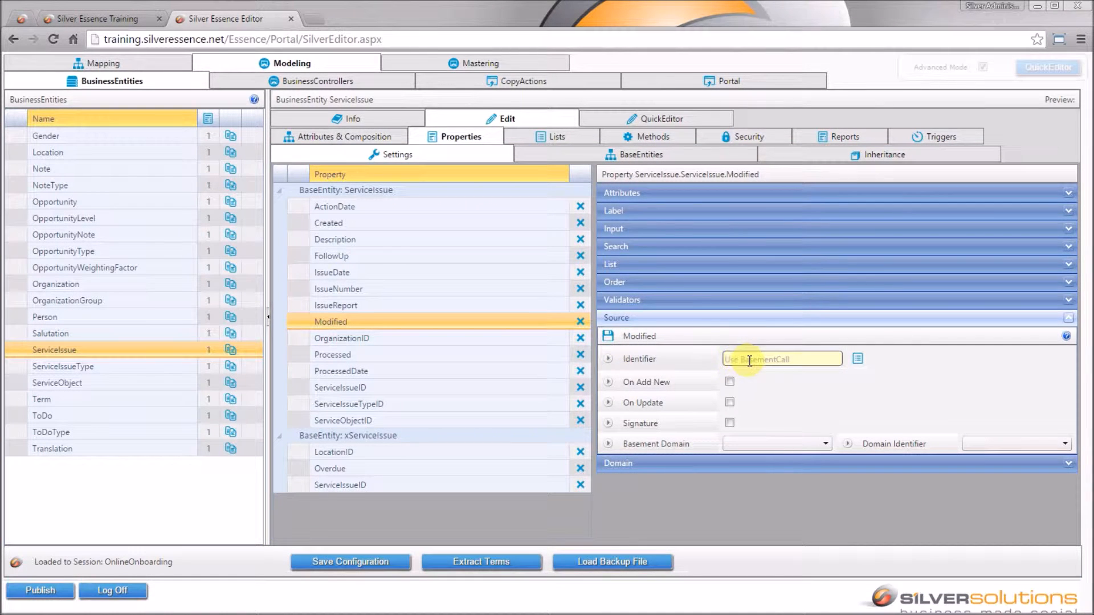
click(750, 359)
key(ctrl+v)
click(730, 383)
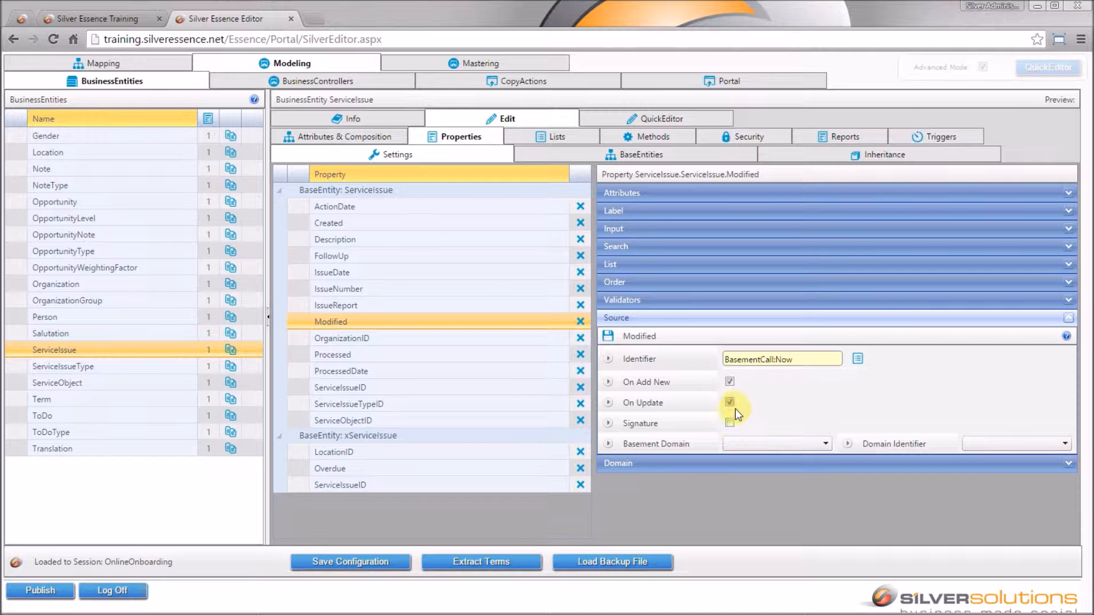
click(608, 337)
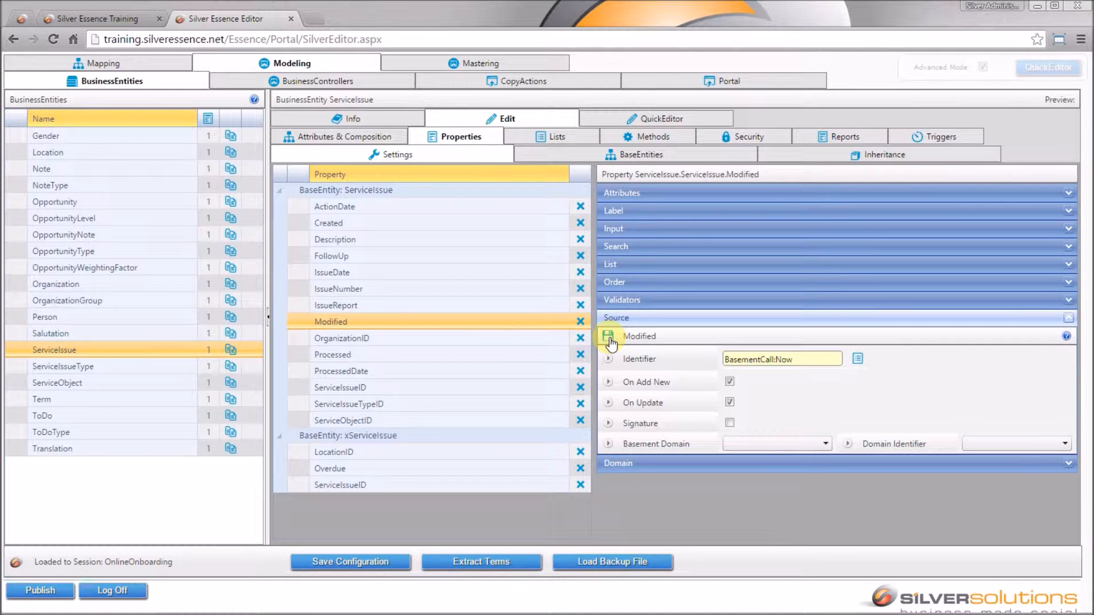
click(353, 561)
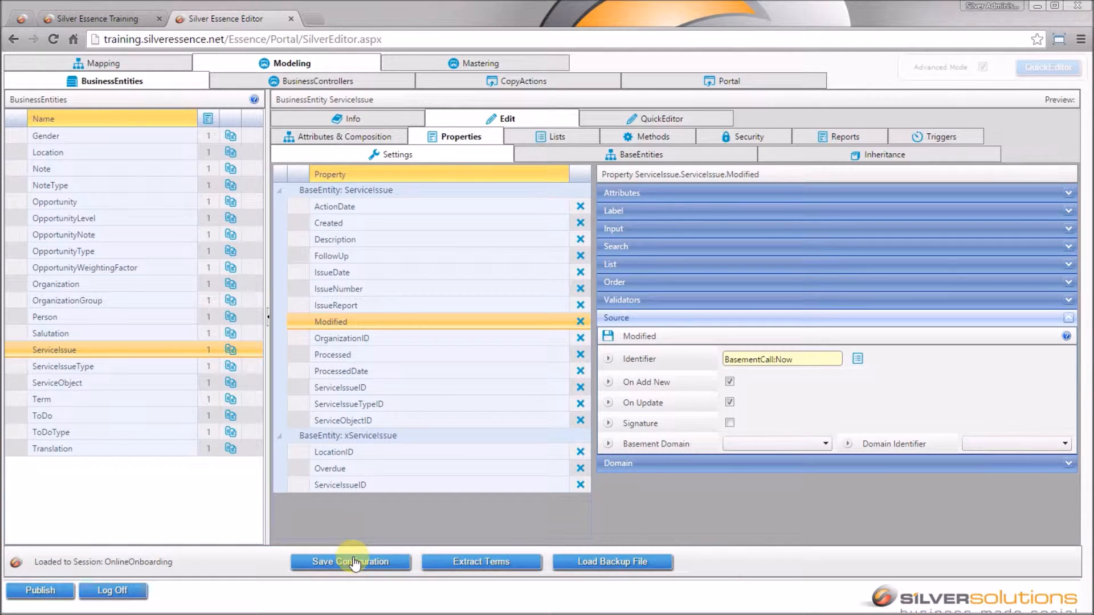
Step: Open the ServiceIssue business controller preview and reload its frame
click(273, 84)
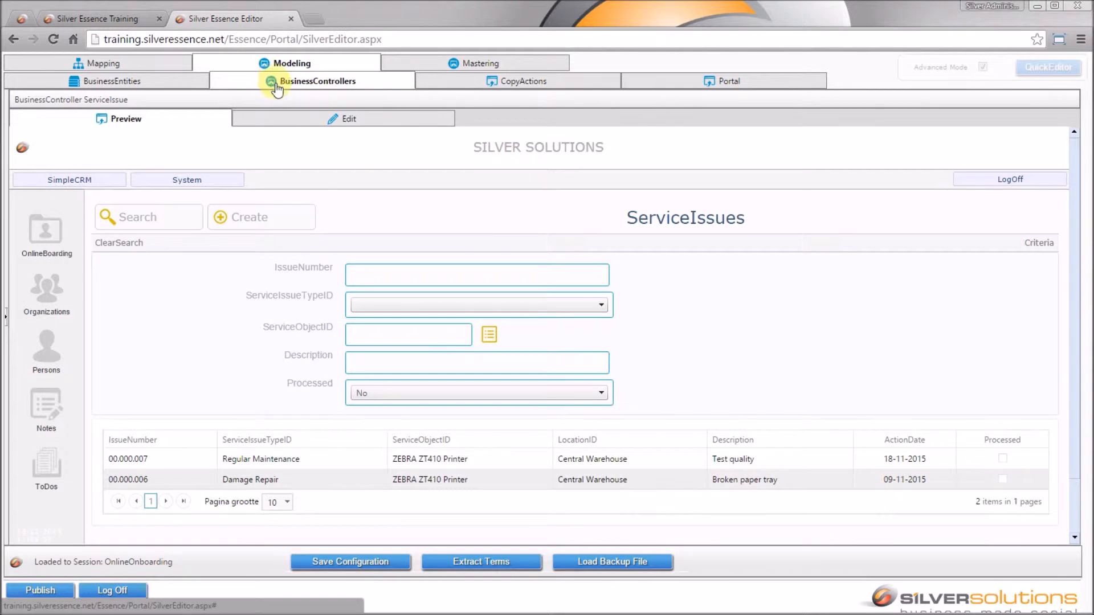
right_click(409, 208)
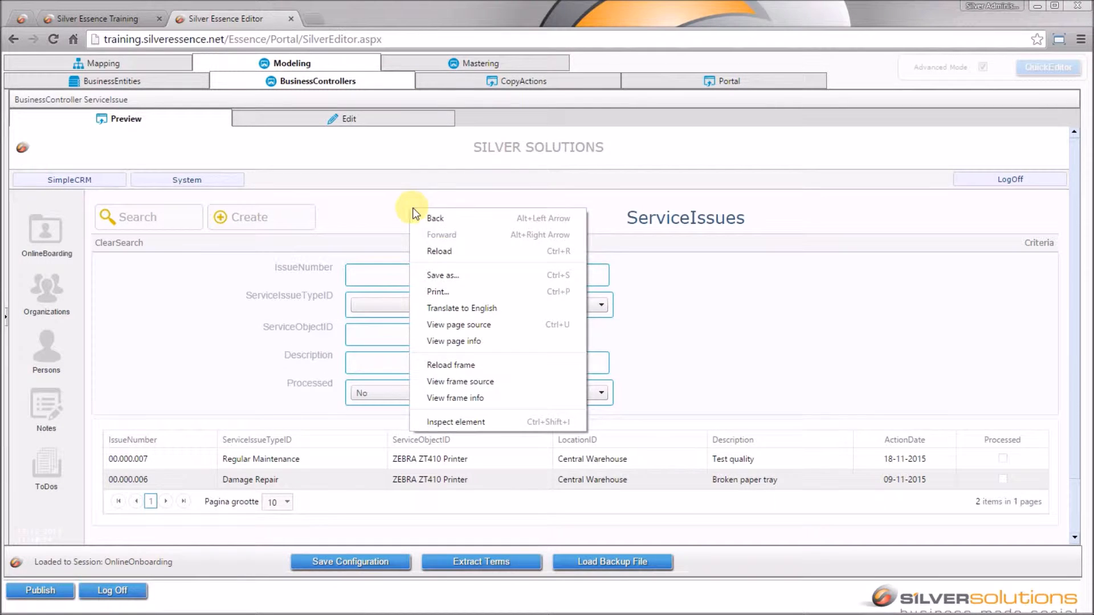
click(520, 368)
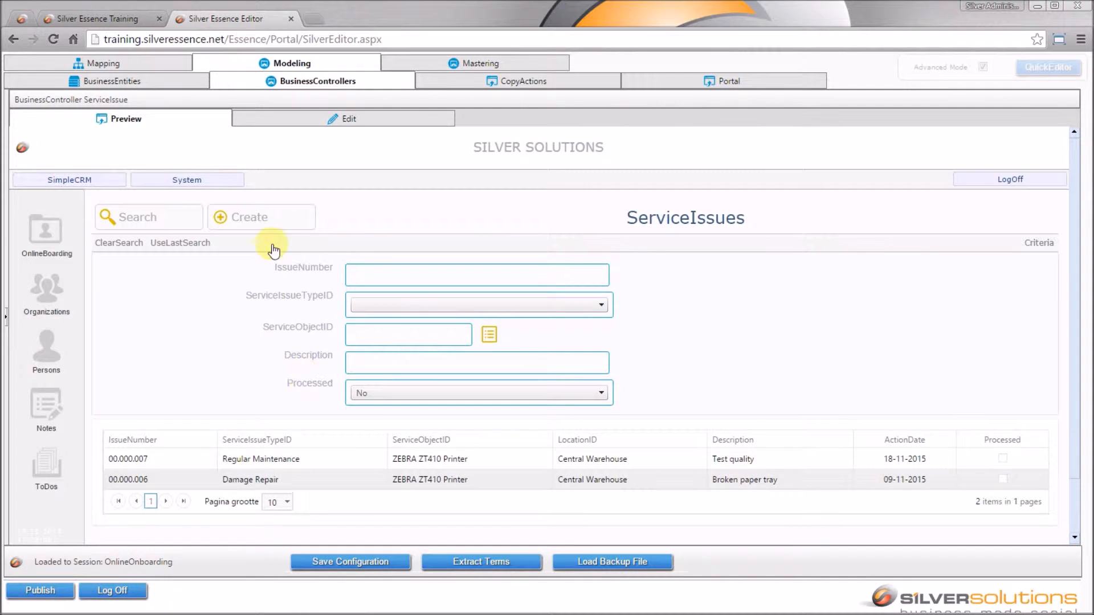
Step: Start a new service issue for the ZEBRA ZT410 Printer with type Regular Maintenance and description "Inspect loud noise"
click(278, 216)
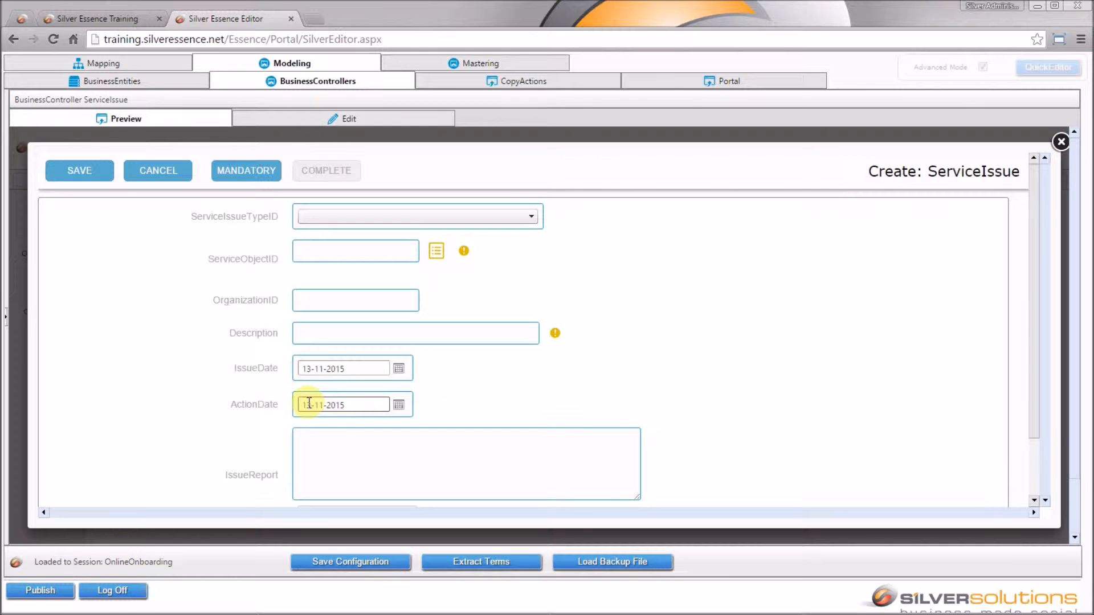
click(436, 250)
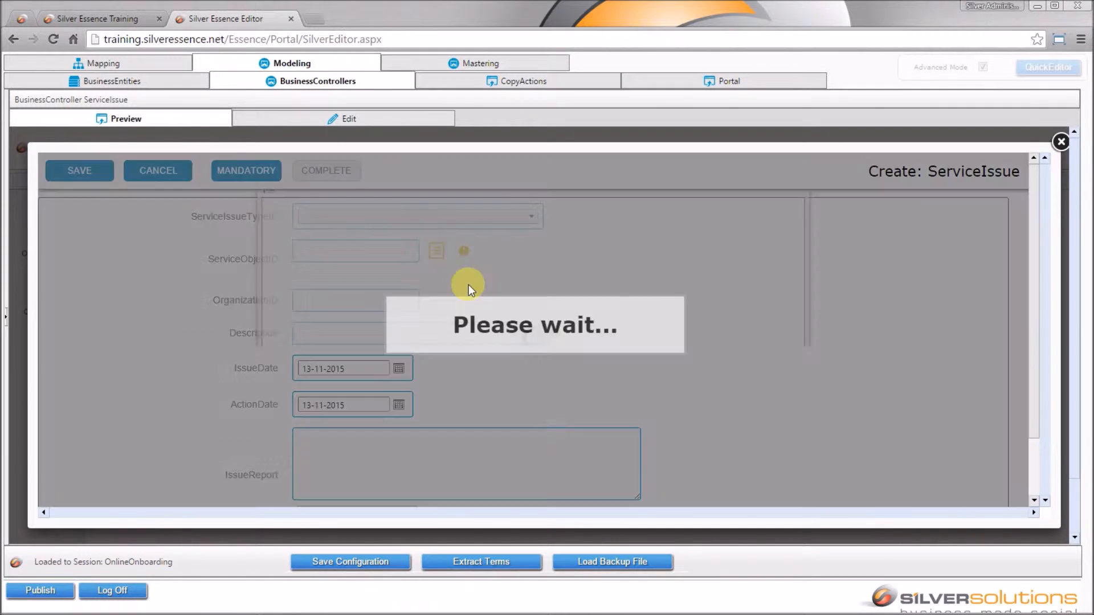
click(524, 275)
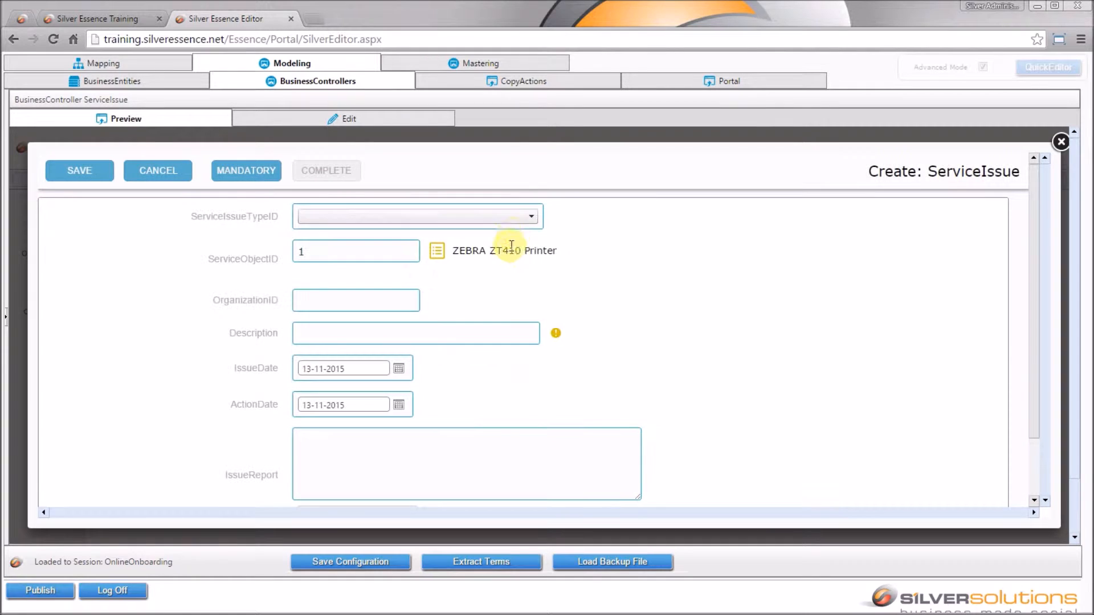
click(521, 219)
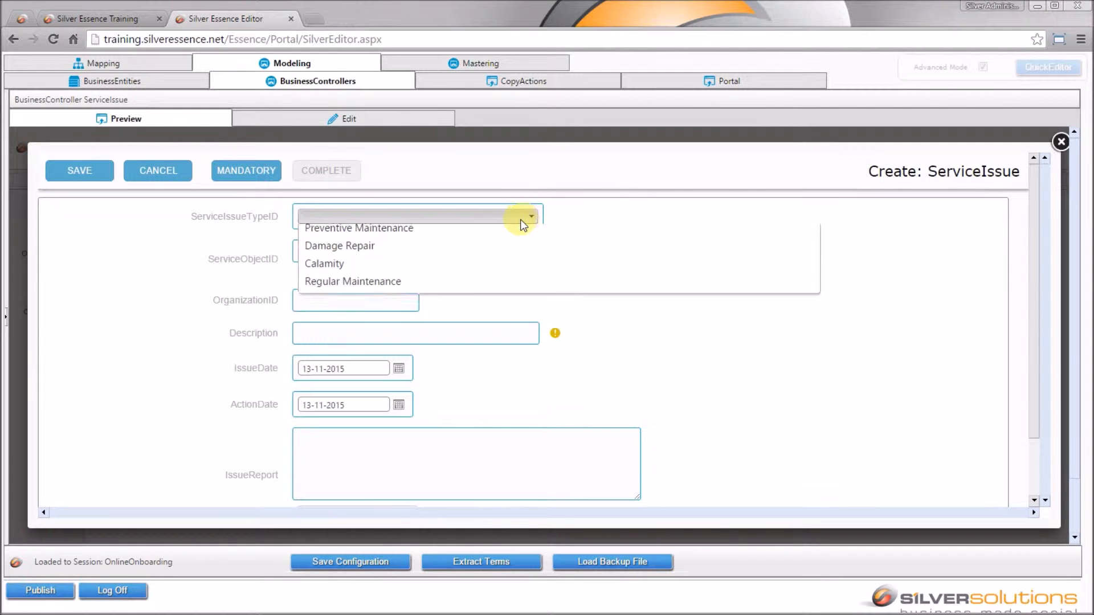
click(510, 303)
click(440, 334)
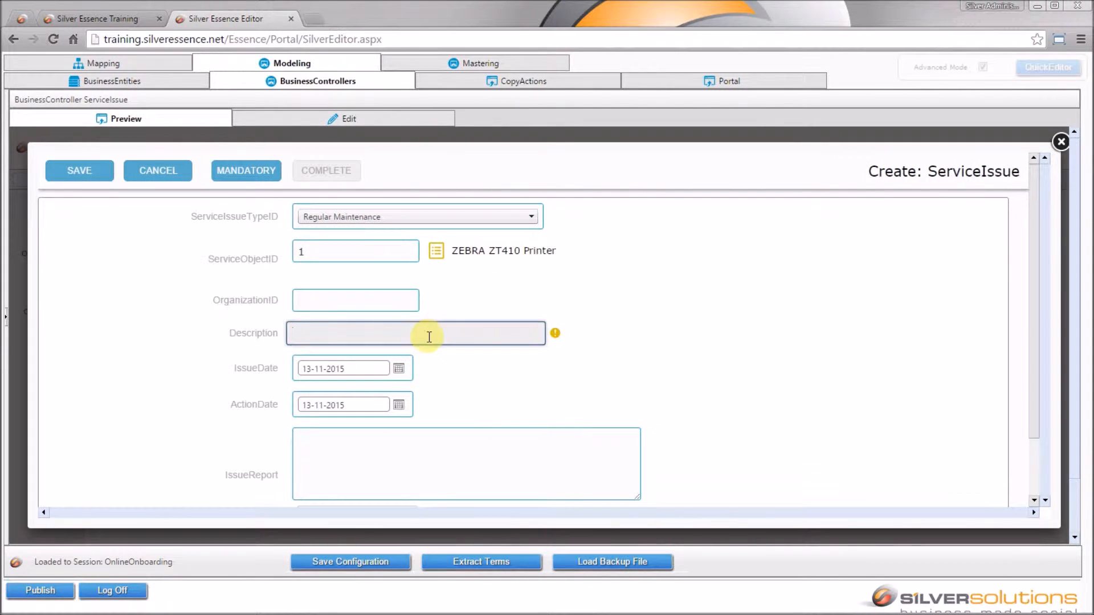
text(Inspect loud noise)
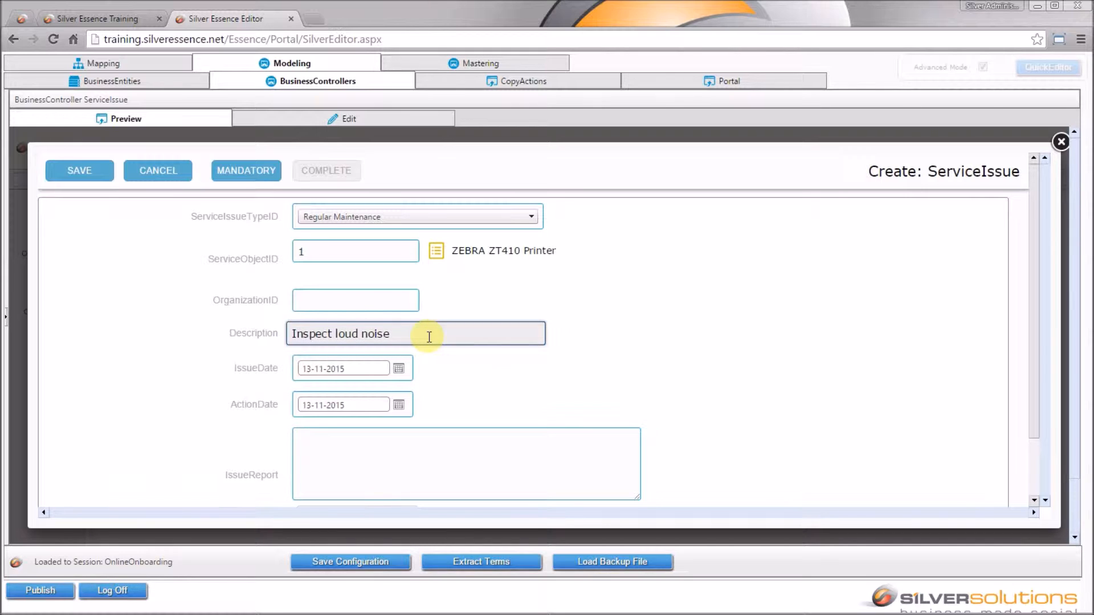
Step: Add a timestamp to the new service issue's IssueReport and save the record
click(455, 456)
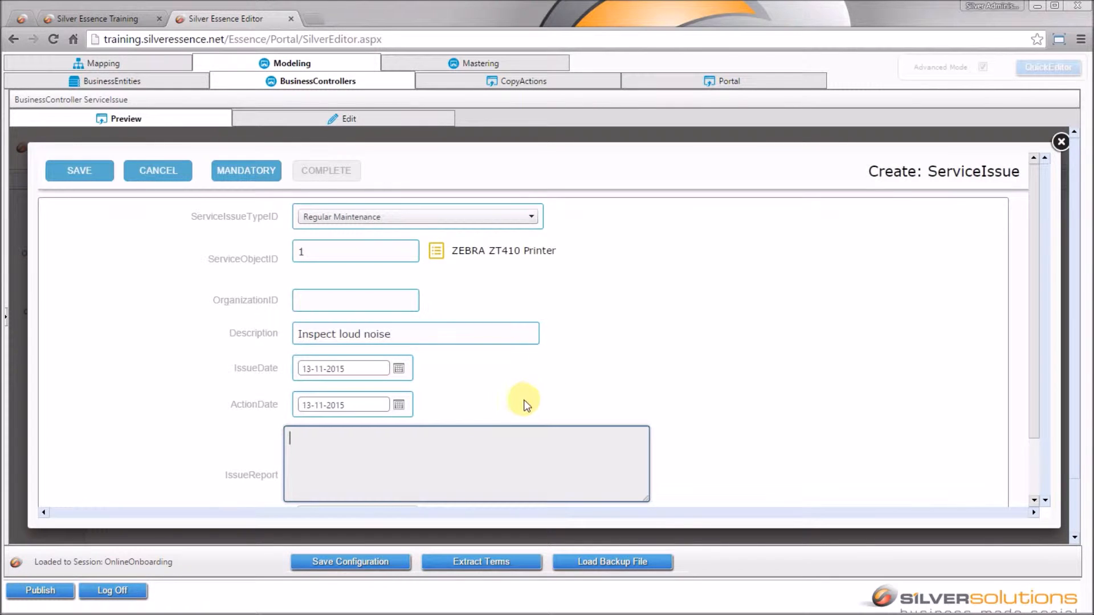
scroll(454, 430, down, 2)
click(322, 443)
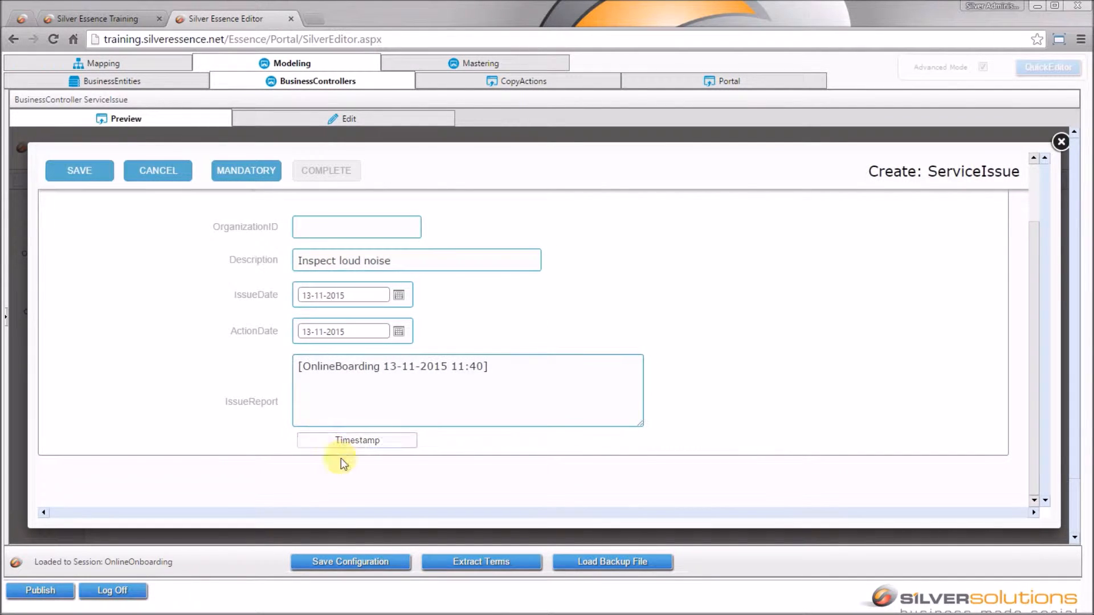
scroll(362, 459, up, 2)
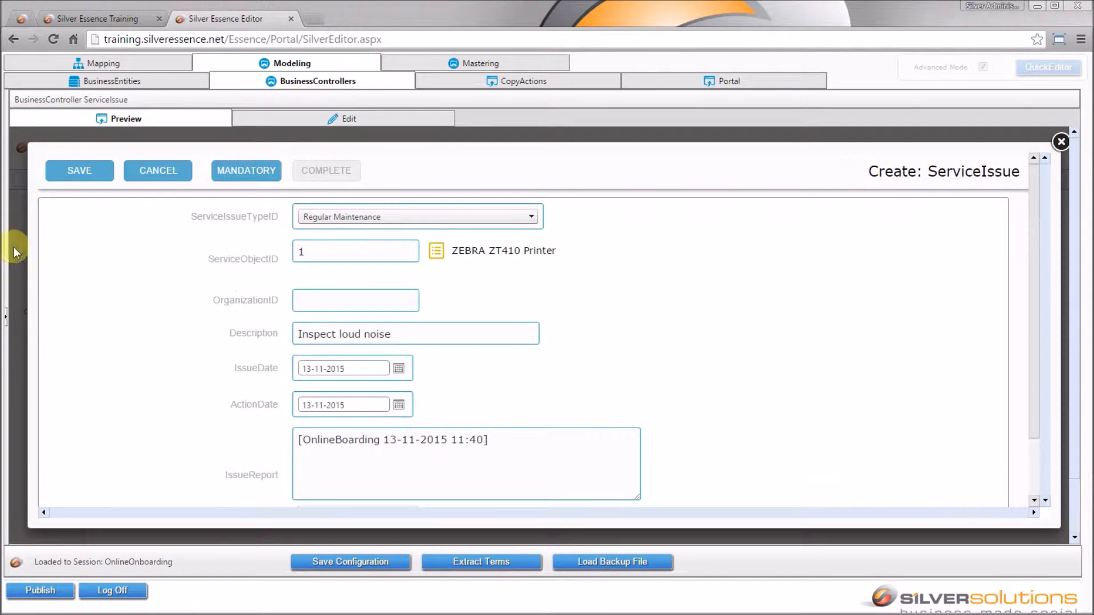
click(95, 170)
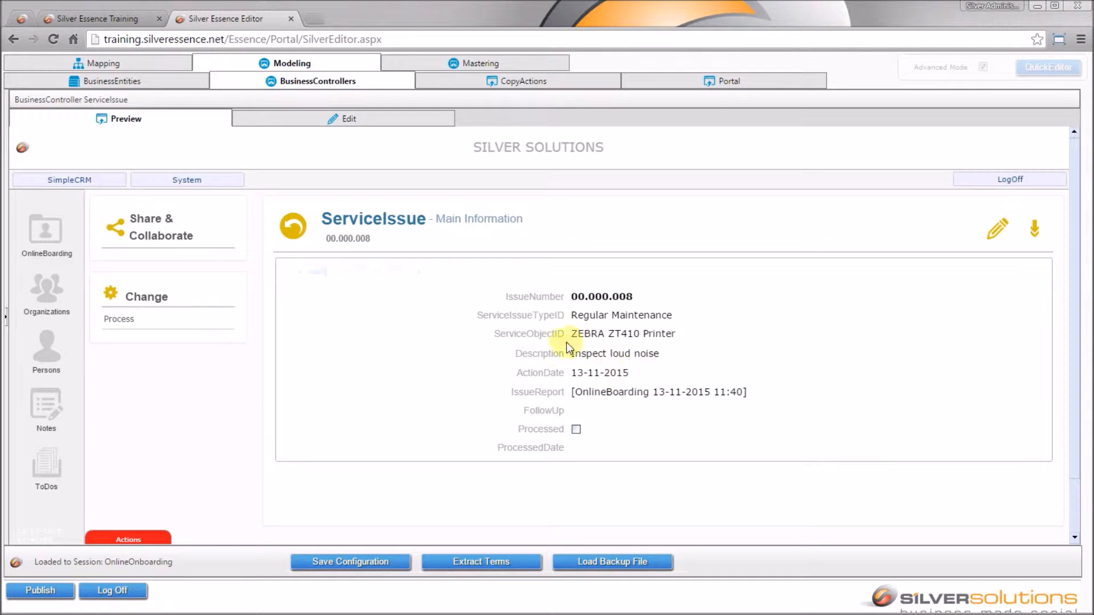
Step: Expand the service issue's details to the Most level and check the IssueDate, ActionDate, Created and Modified values
mouse_move(366, 272)
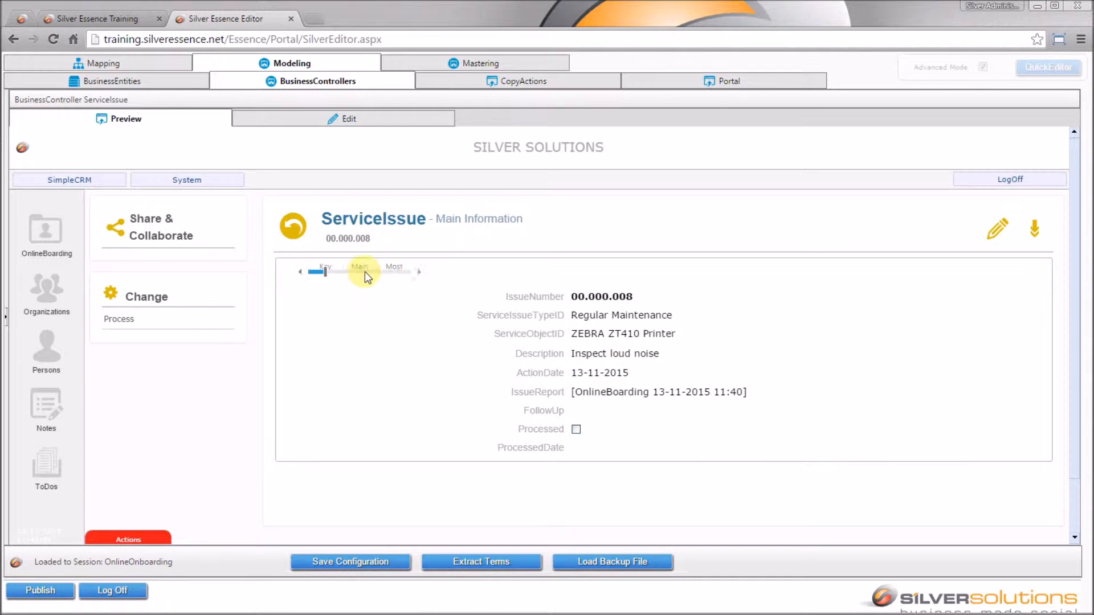
click(405, 271)
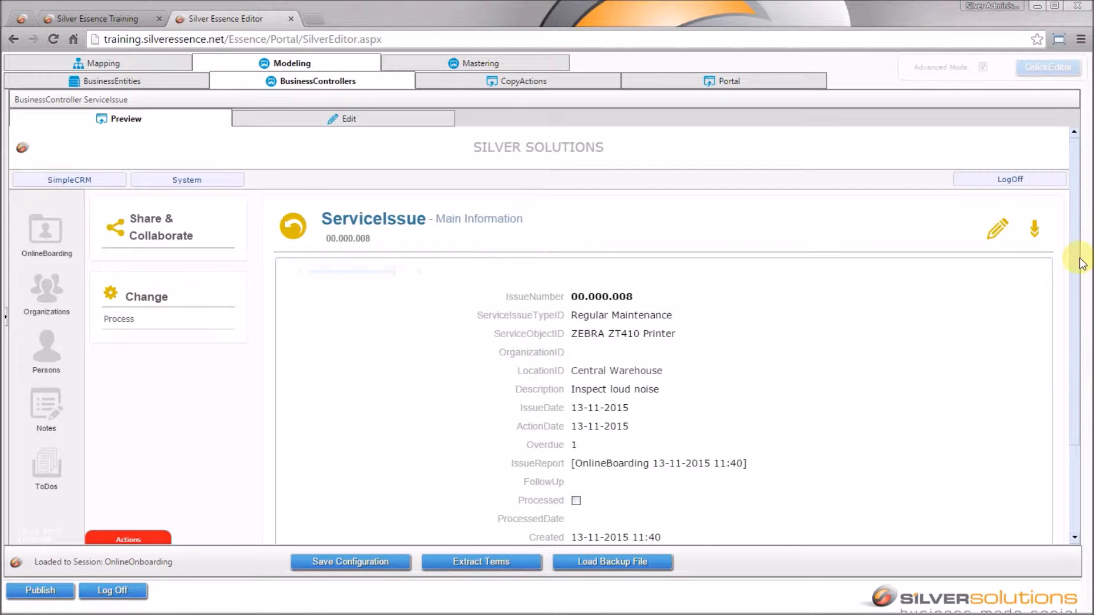
scroll(1070, 263, down, 3)
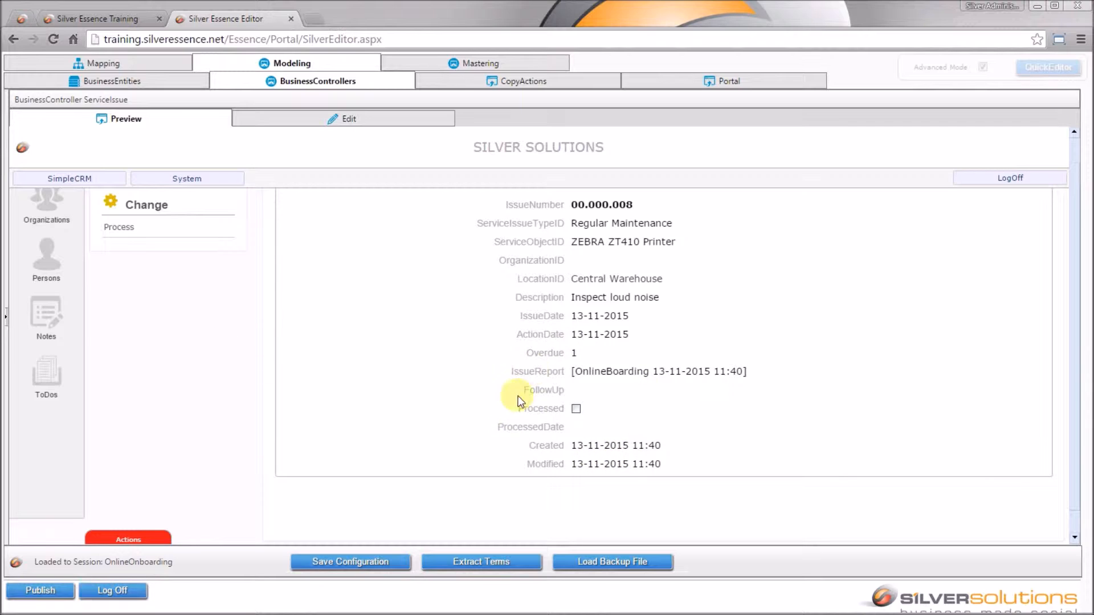
Step: Switch to the QuickEditor and open the configuration tool Set Source Value for BusinessEntityProperty by Name
click(1063, 73)
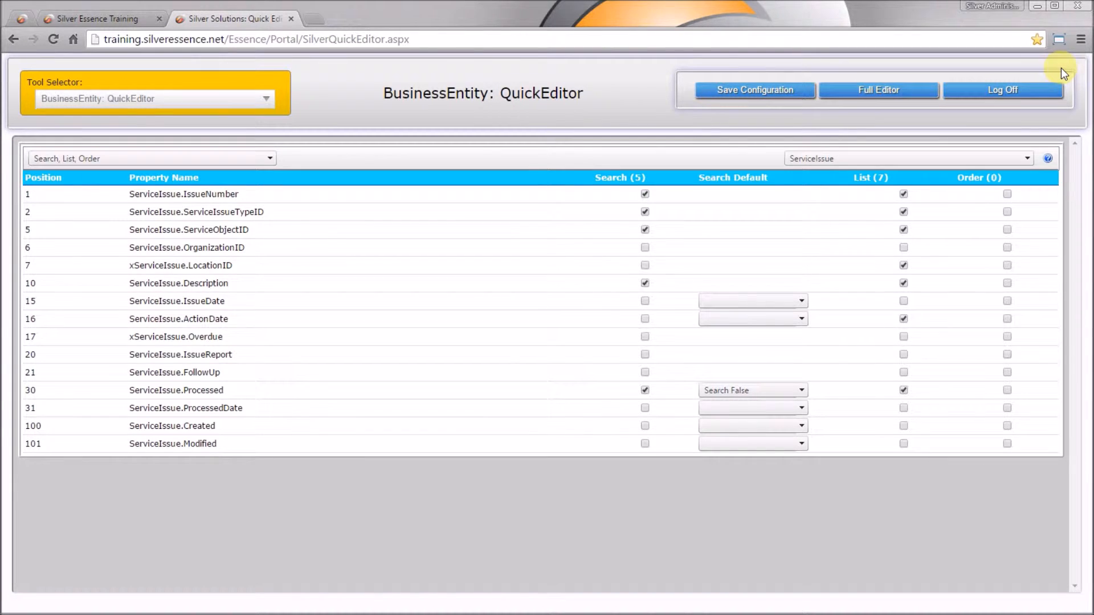
click(254, 103)
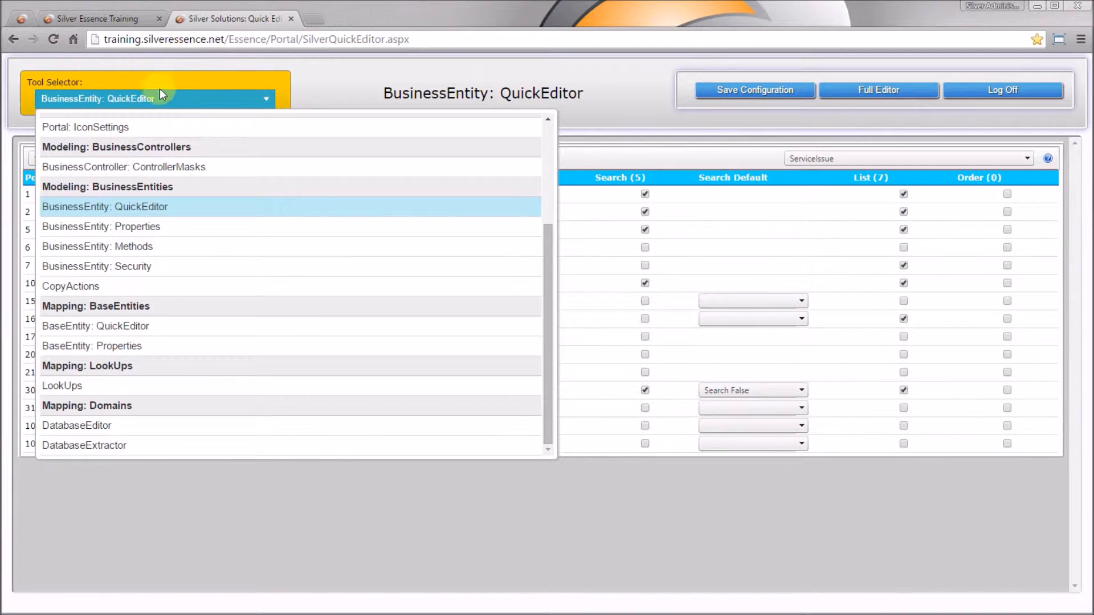
drag(548, 309, 549, 207)
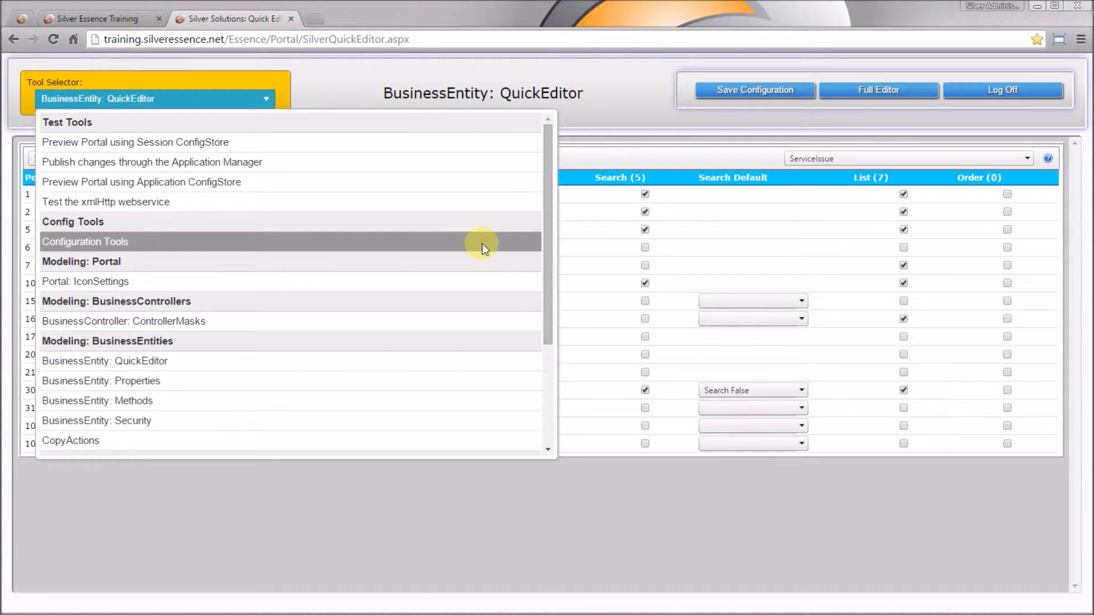
click(426, 239)
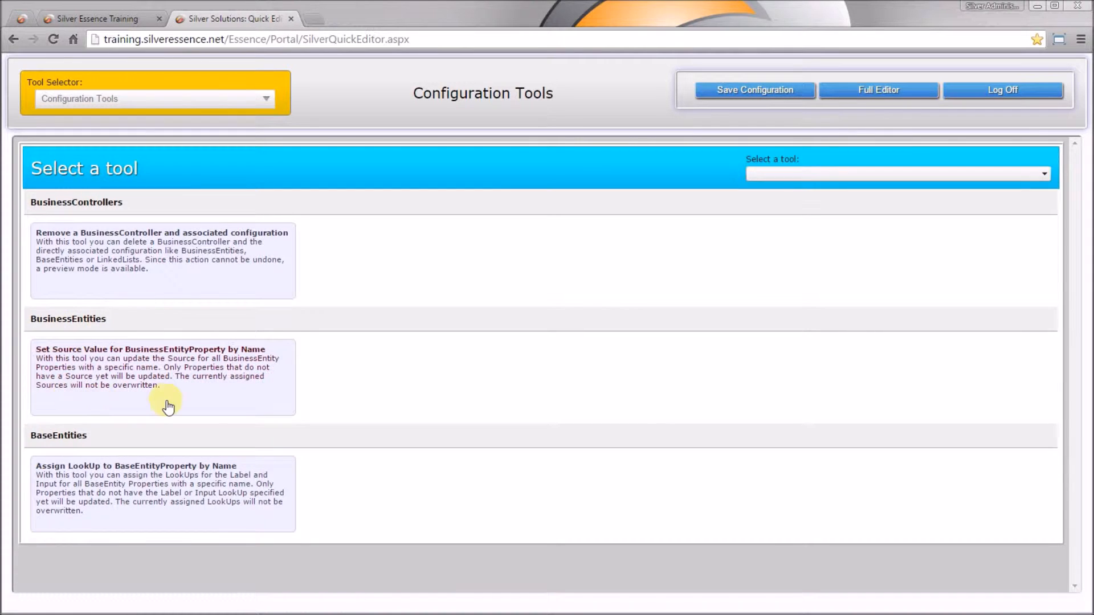
click(171, 366)
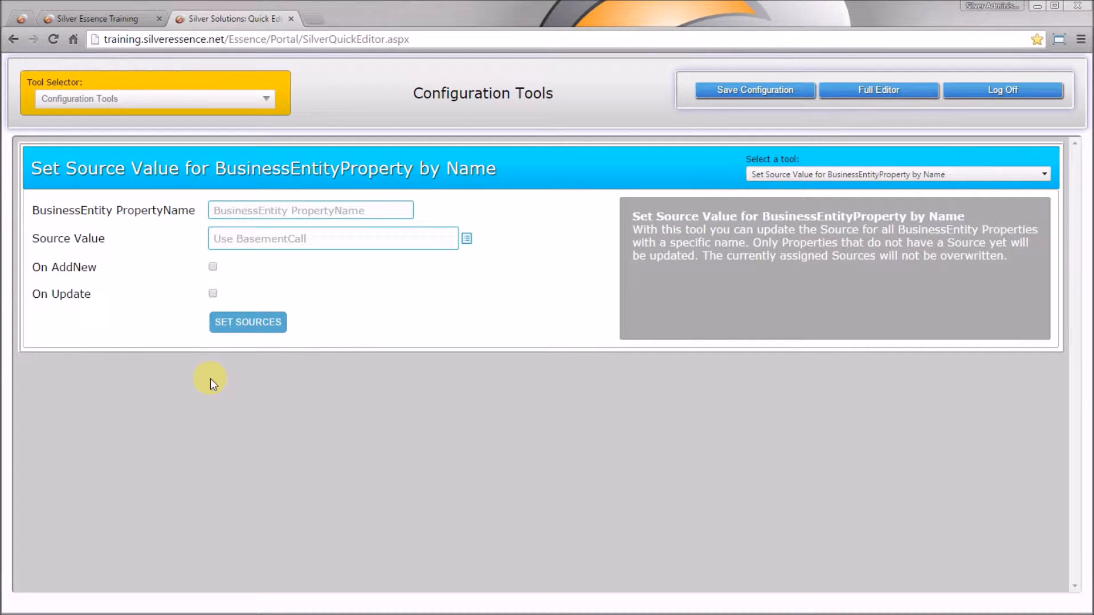
Step: Set the source of all properties named Created to BasementCall:Now with On AddNew enabled
click(288, 211)
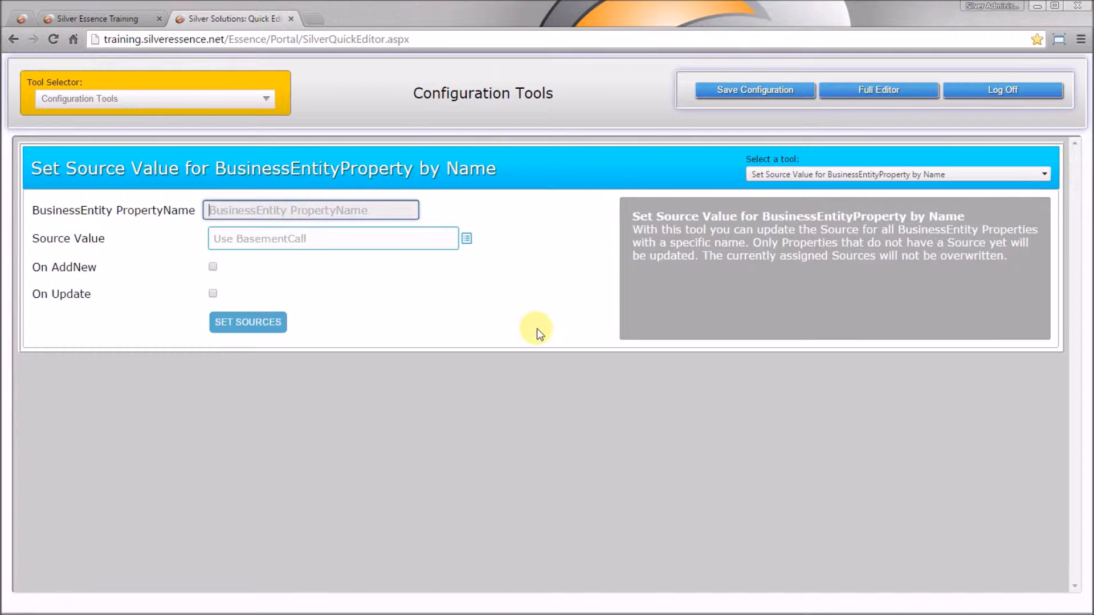
text(Created)
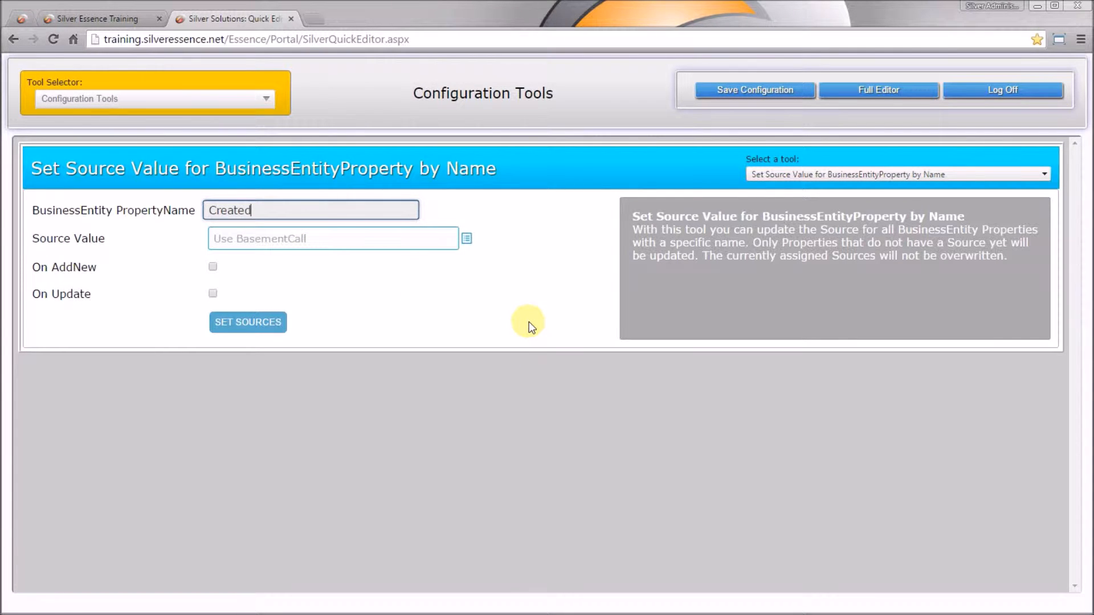
click(415, 242)
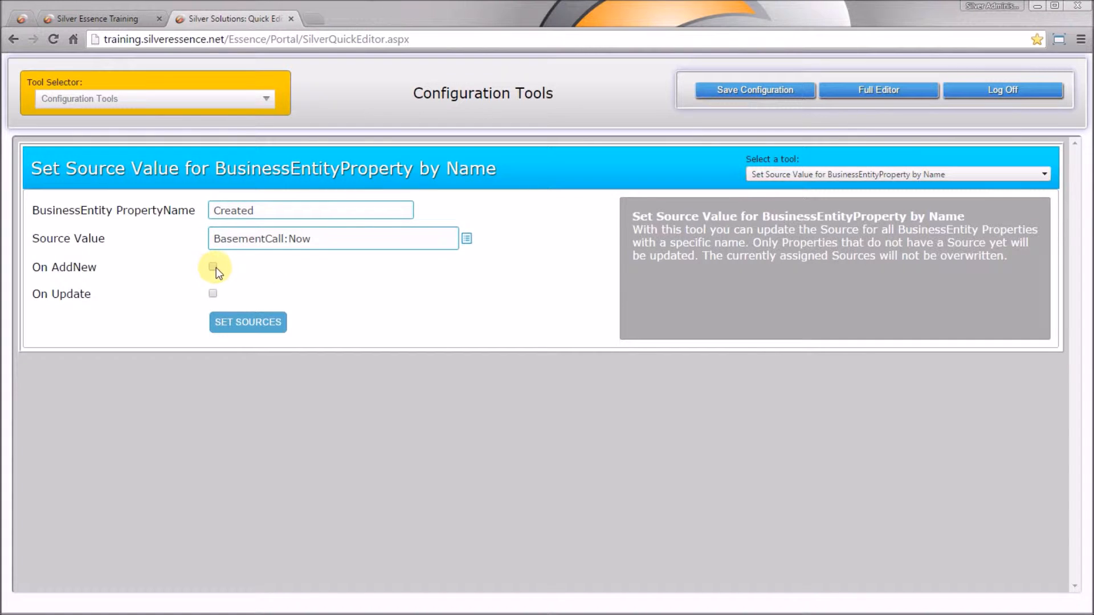
click(236, 315)
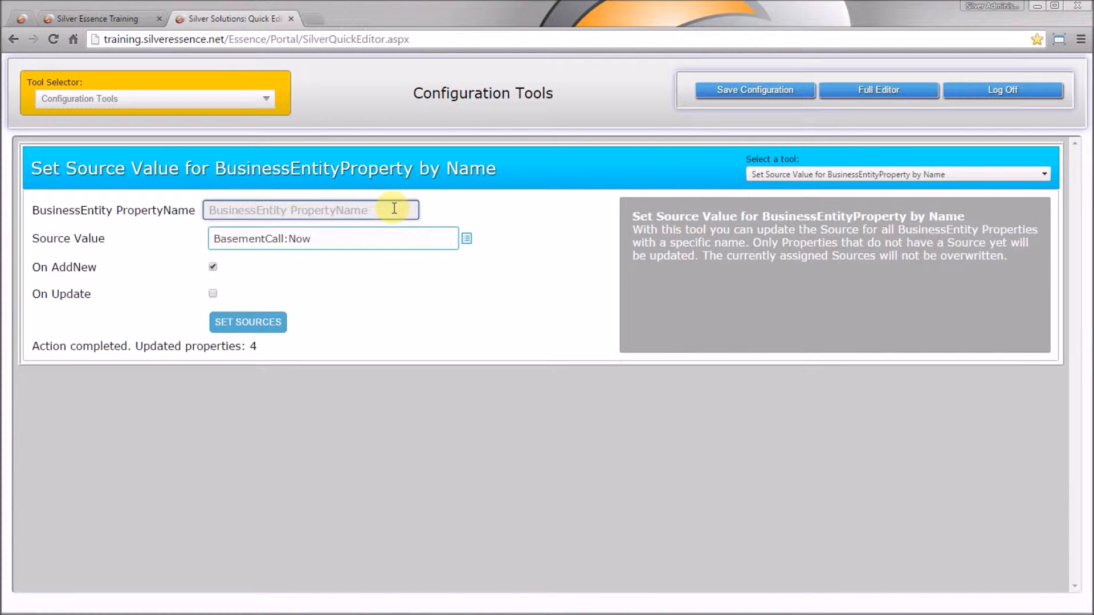
Step: Set the source of all properties named Modified to BasementCall:Now with On AddNew and On Update enabled, and save the configuration
text(Modified)
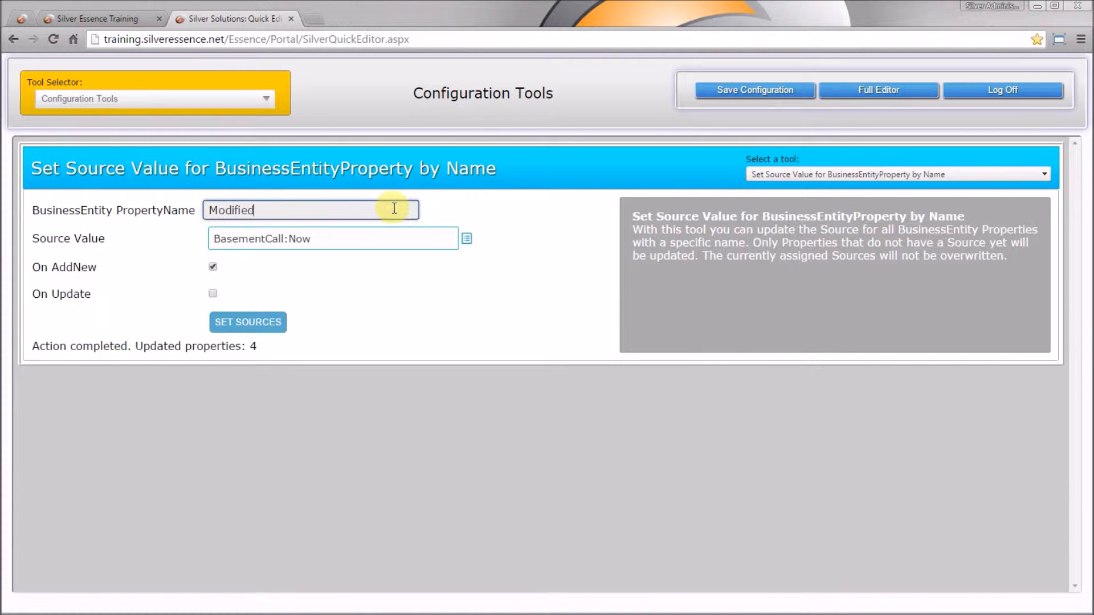
click(213, 293)
click(260, 321)
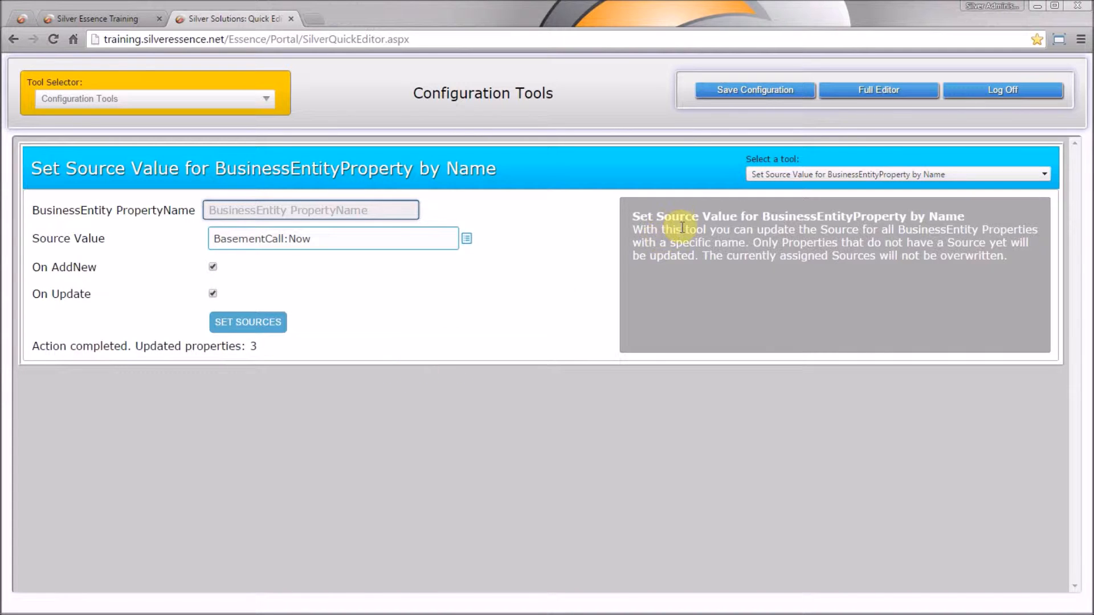
click(736, 86)
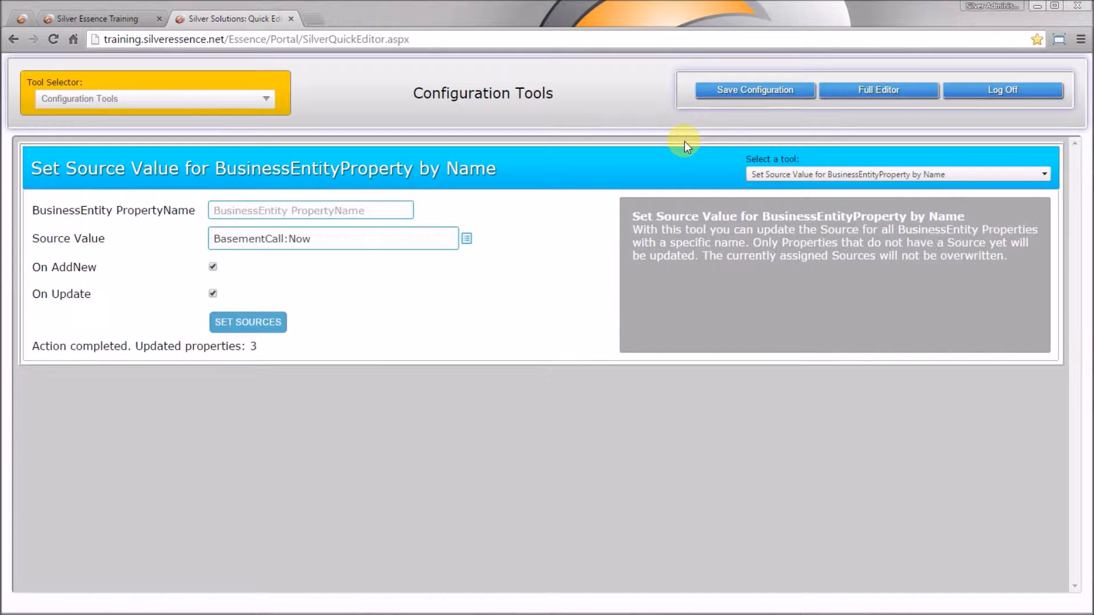
Step: Return to the full editor, show the ServiceIssue controller's preview, and collapse the controllers list
click(901, 94)
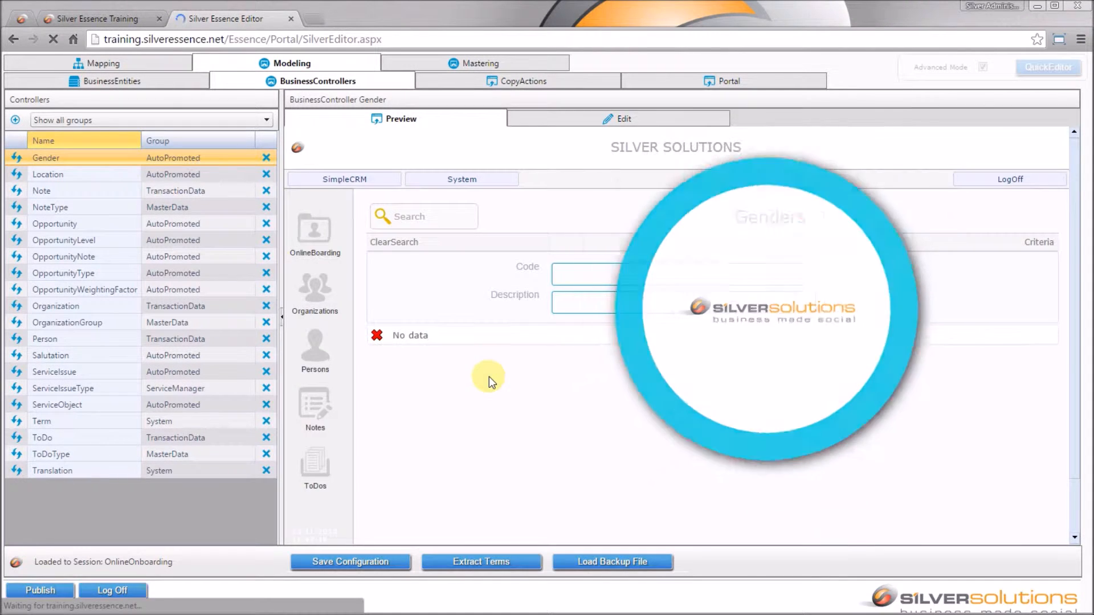
click(155, 372)
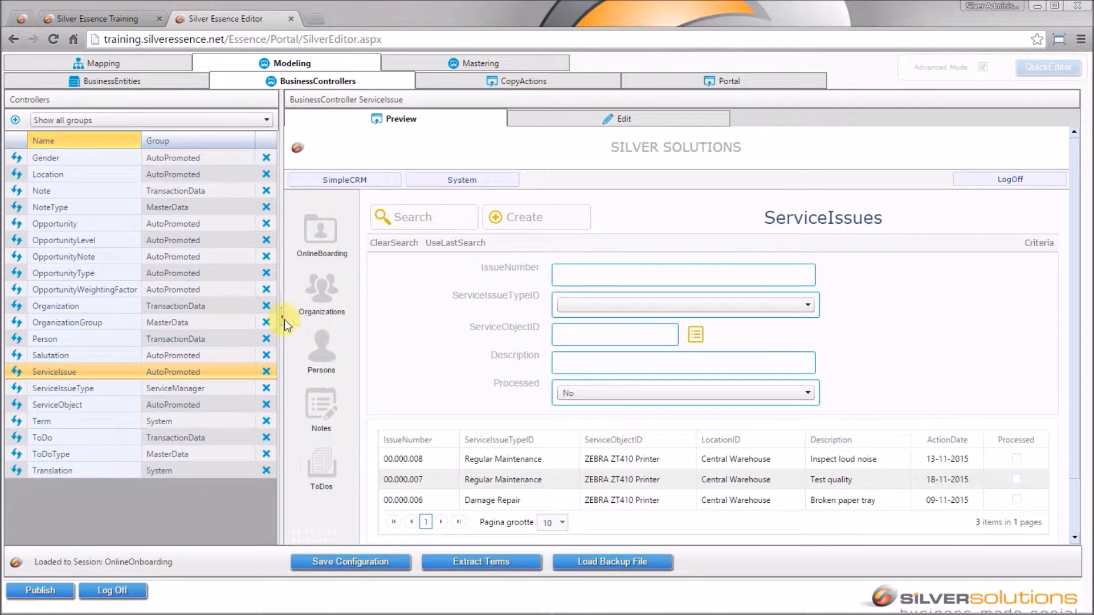
click(281, 319)
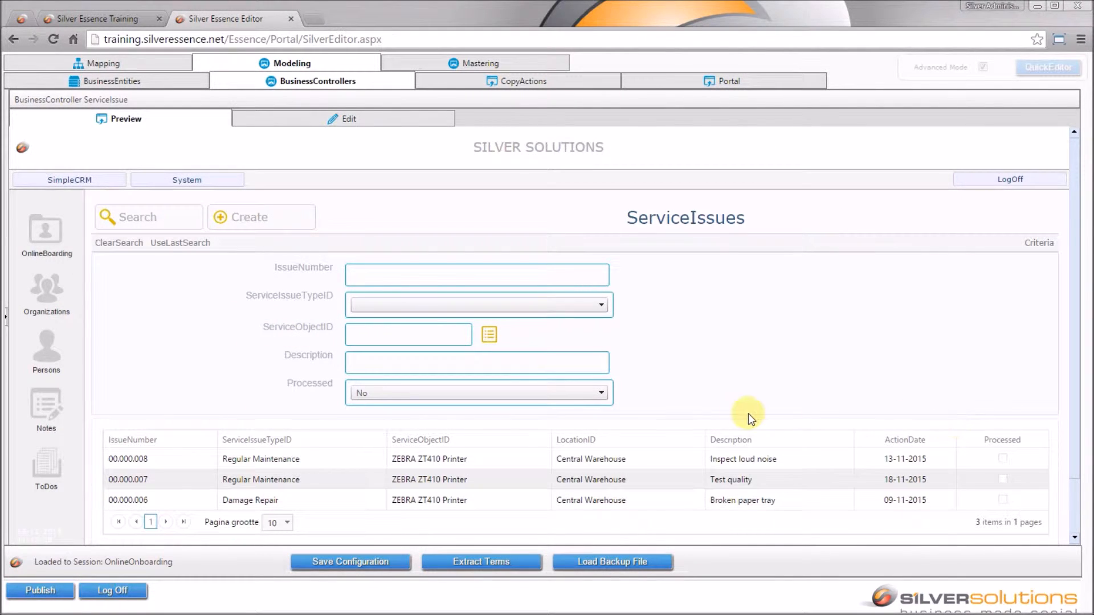
Step: Open the ServiceIssue business entity for editing and show the settings of its ActionDate property
click(154, 86)
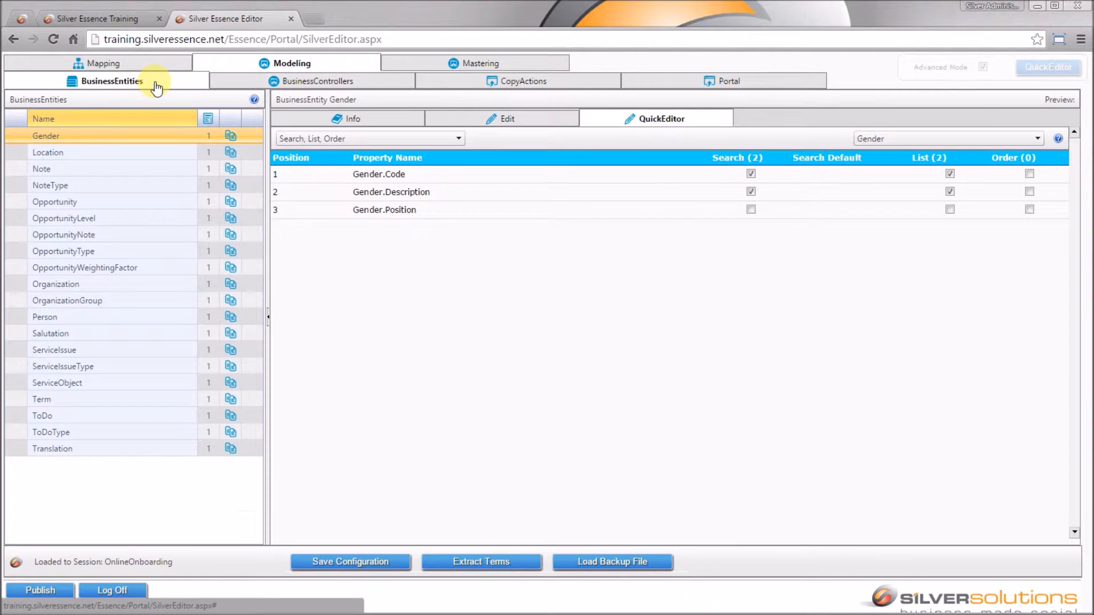
click(99, 350)
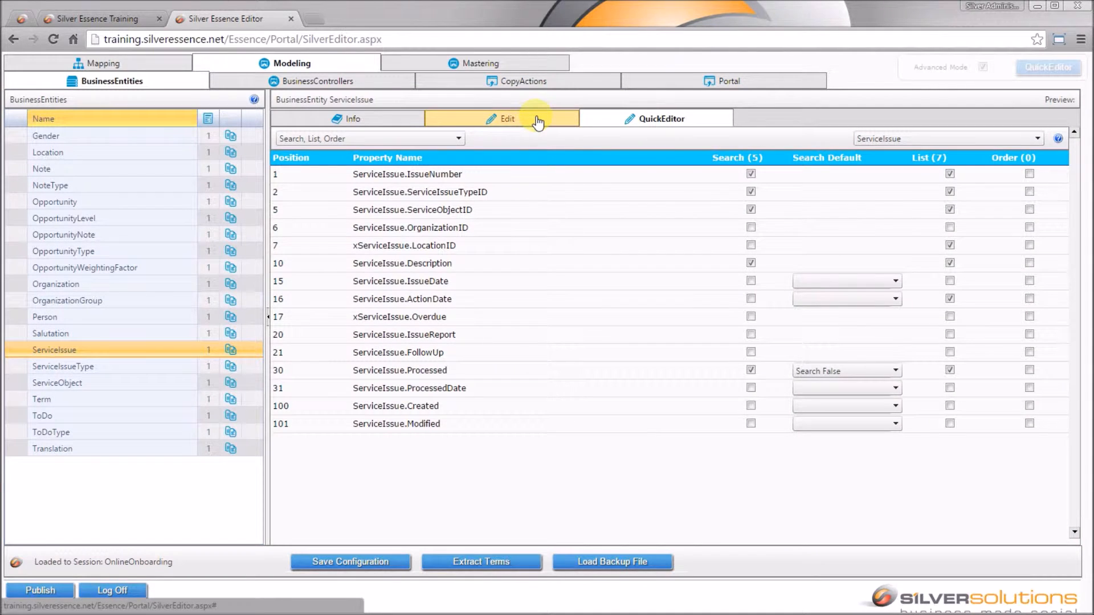
click(538, 122)
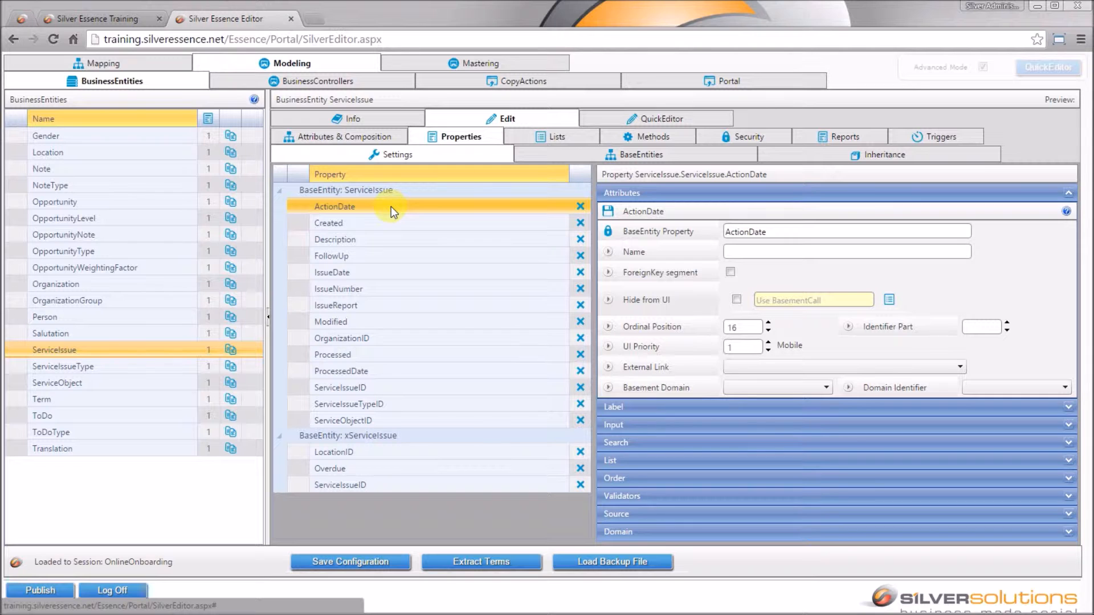
Step: In the ServiceIssue preview, set the ActionDate of the "Inspect loud noise" issue to 04-12-2015, update it, and return to the list
click(308, 87)
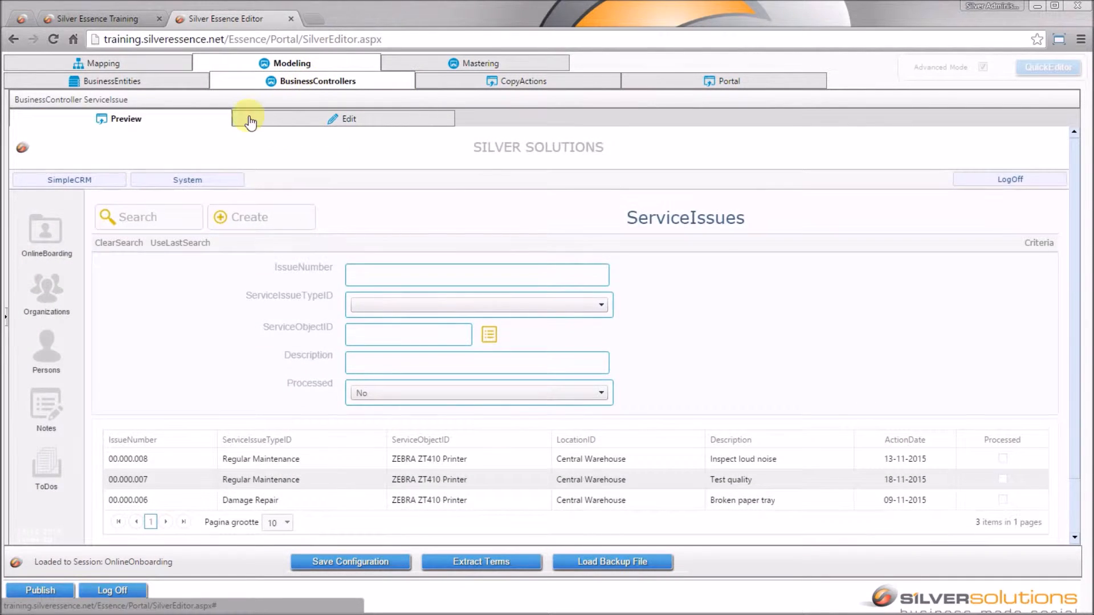
click(803, 460)
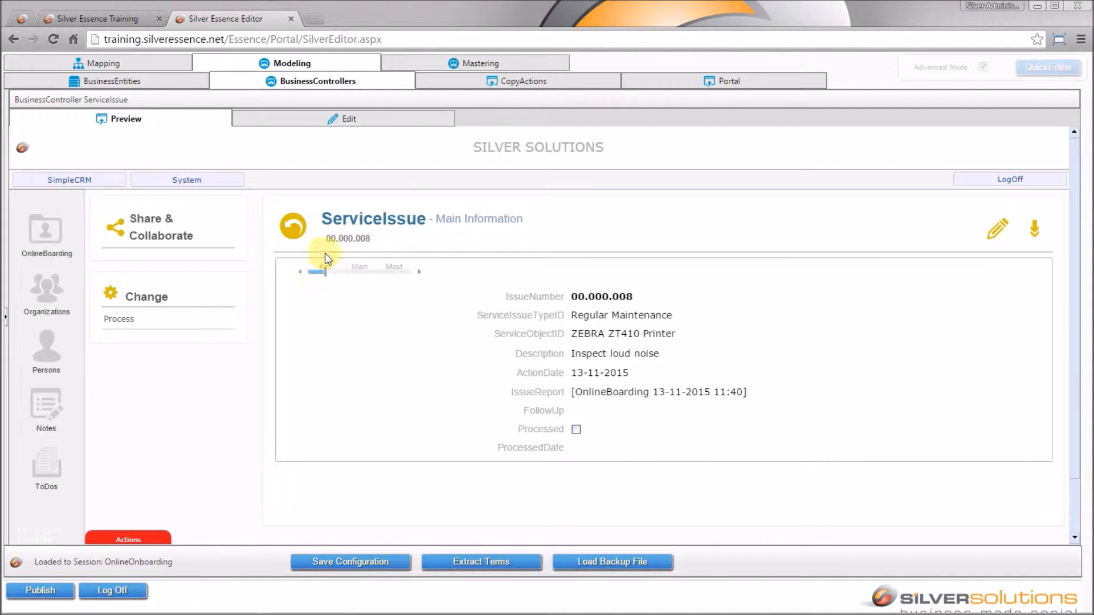
click(999, 228)
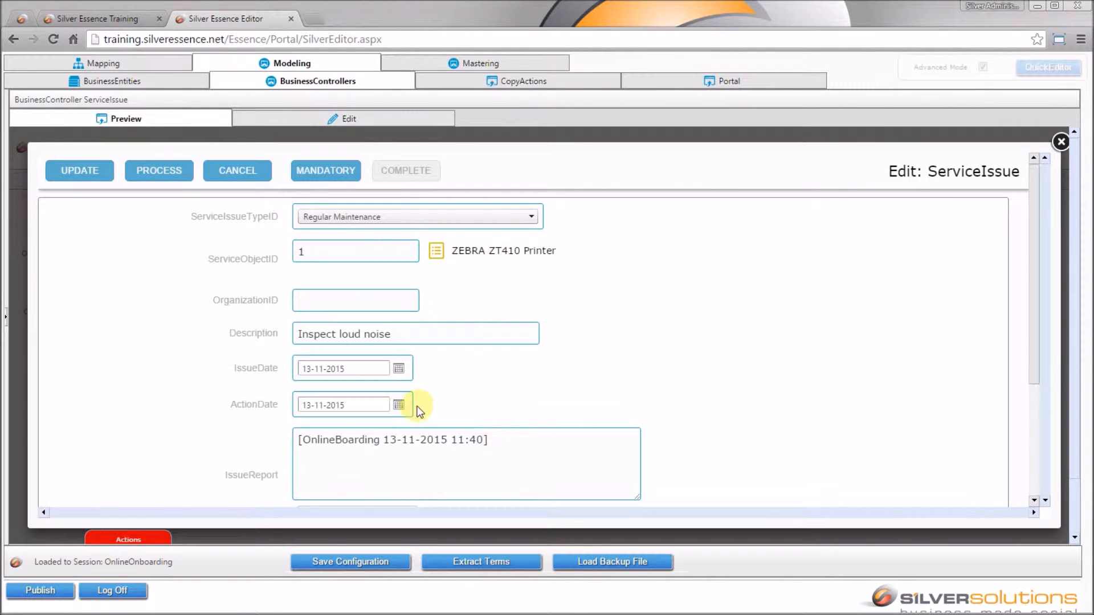
click(399, 406)
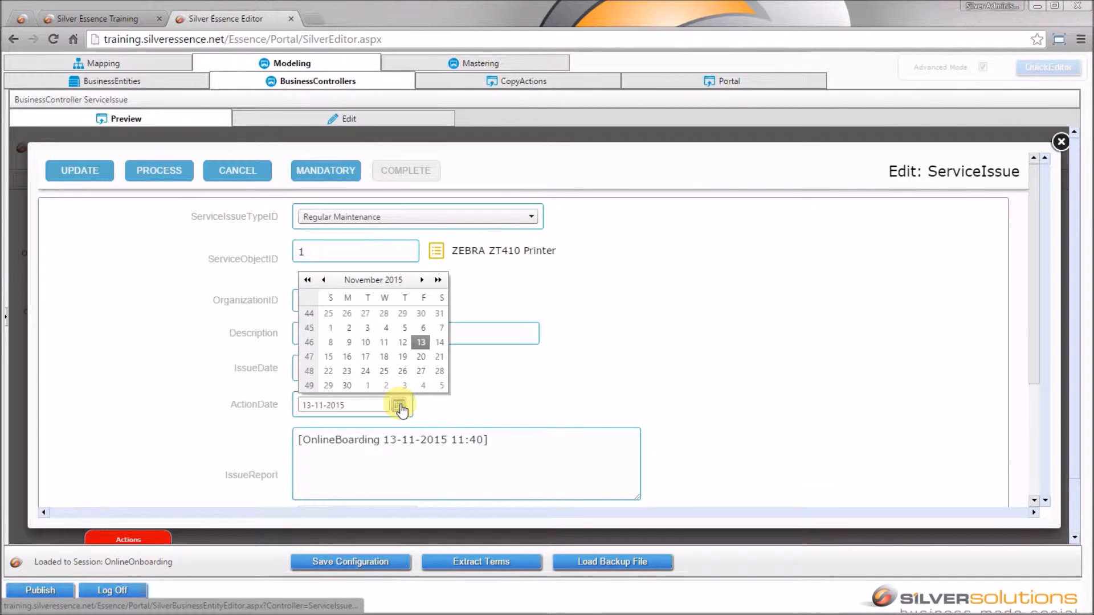
click(427, 385)
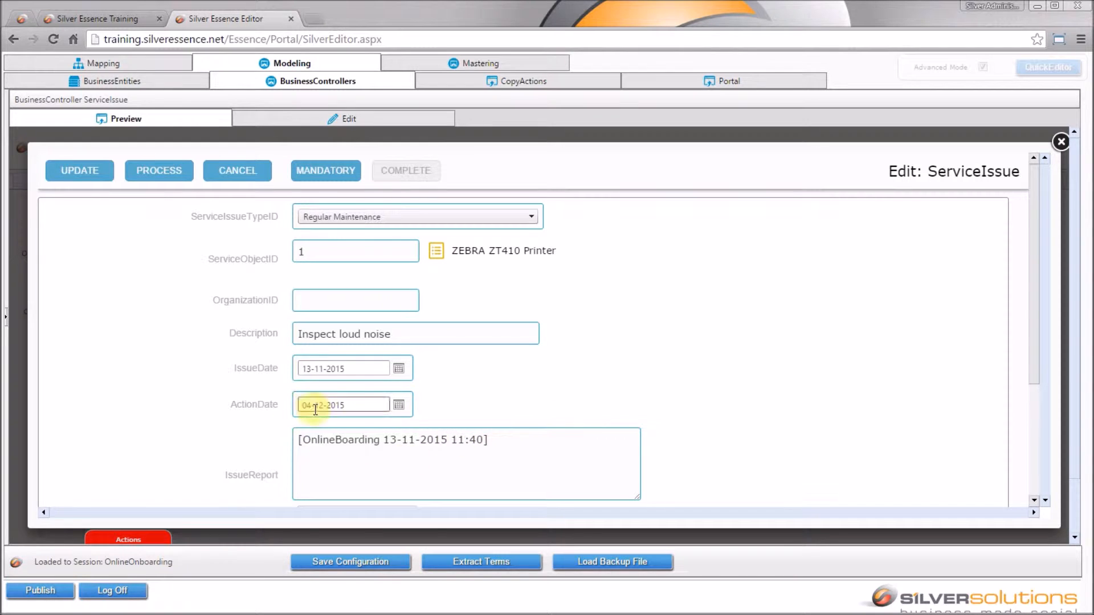
click(82, 171)
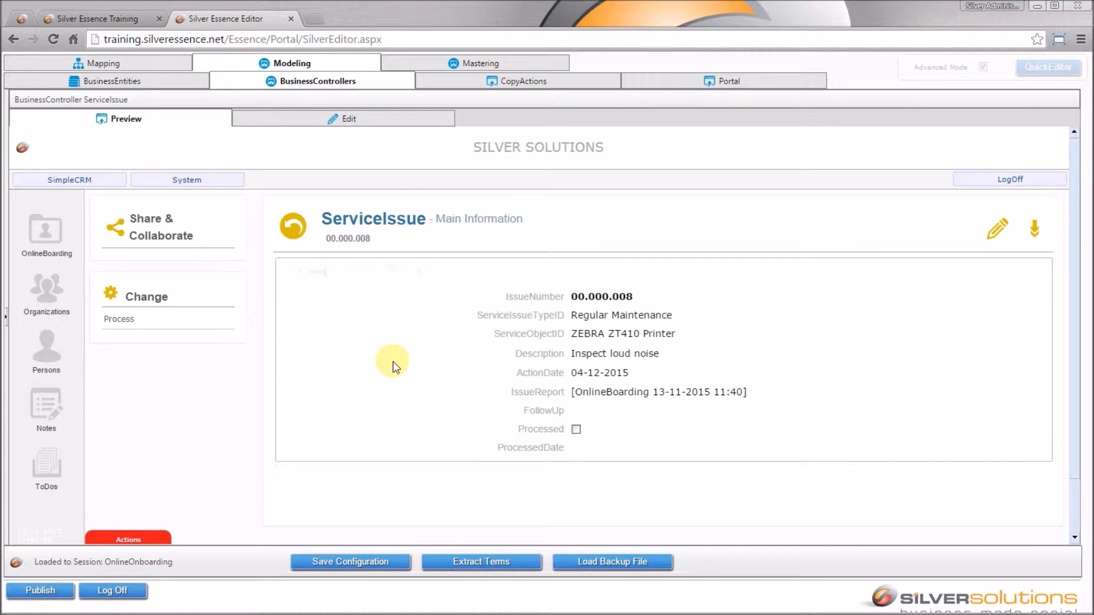
click(294, 230)
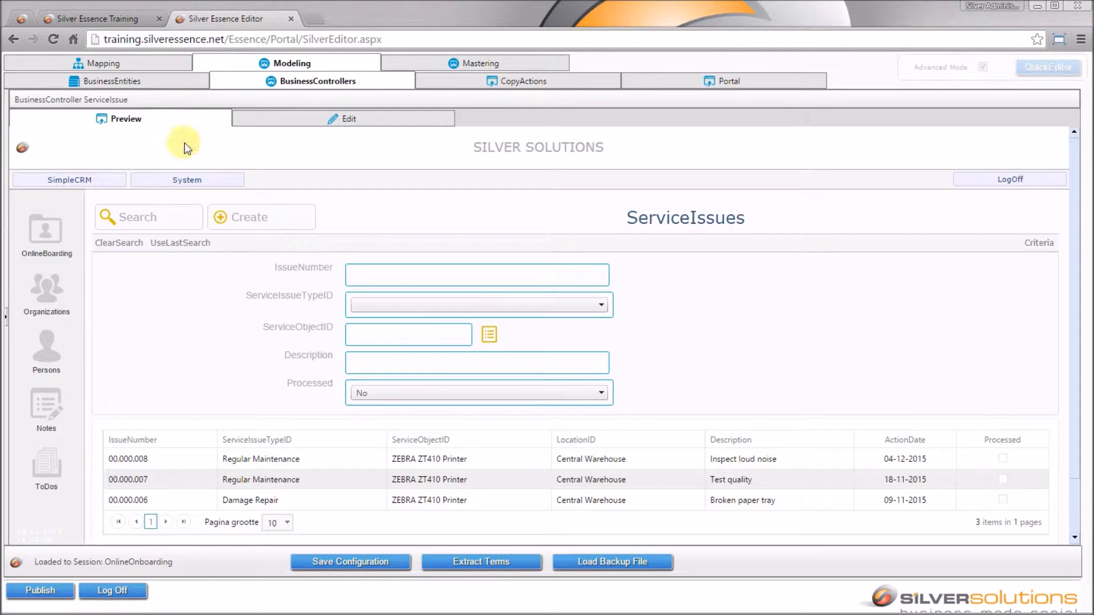
Step: Open the validators of ServiceIssue's ActionDate property and enable Server Validation
click(162, 84)
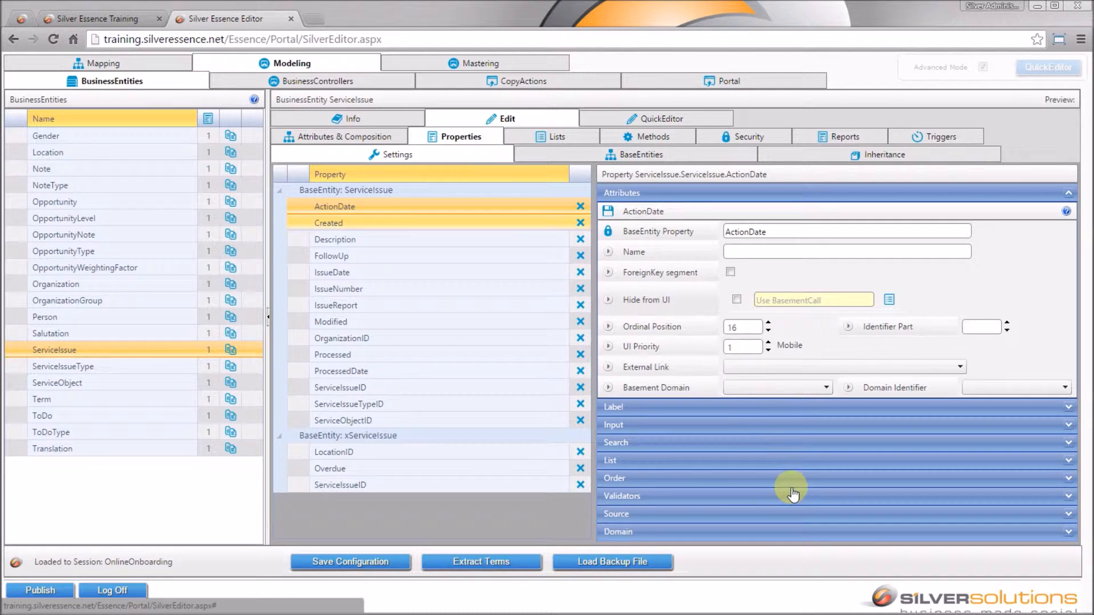
click(754, 496)
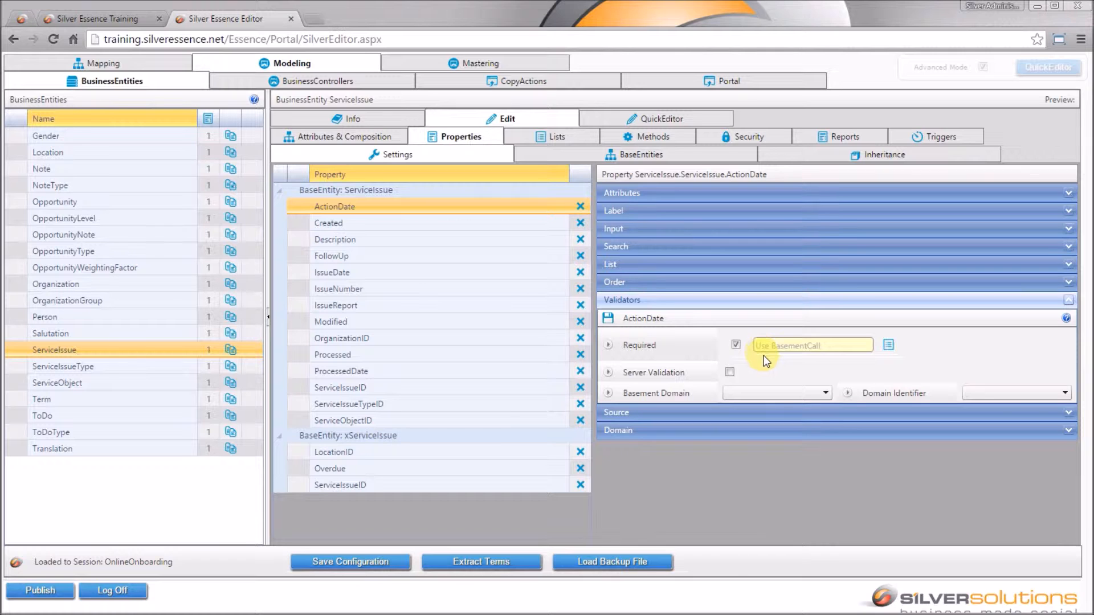
click(730, 373)
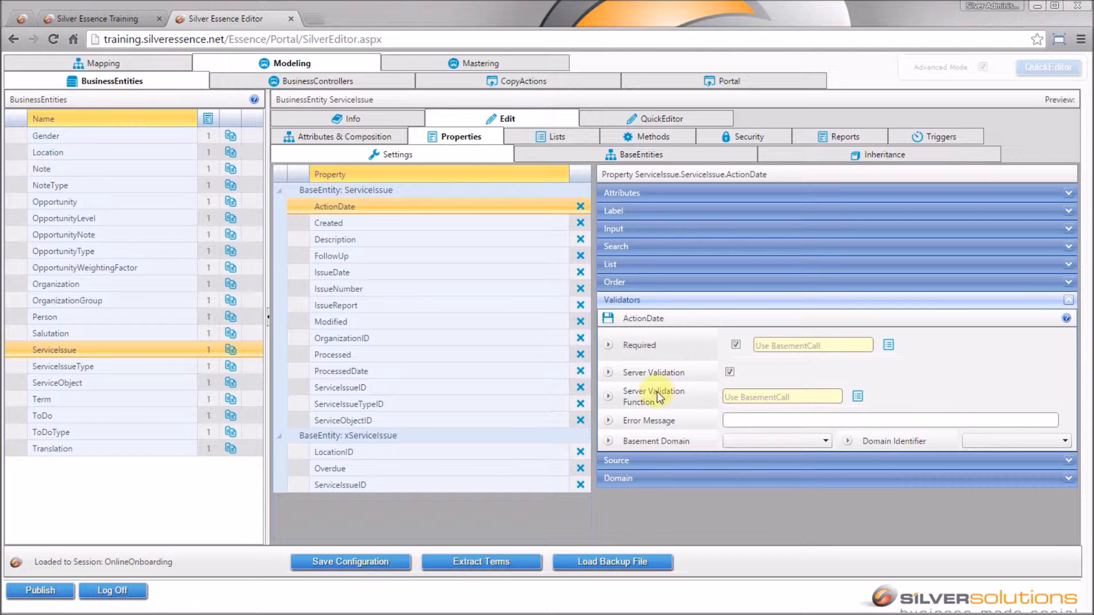
Step: For the server validation function, choose DateDiffWithinMaximum from the Essence Validators category
click(857, 396)
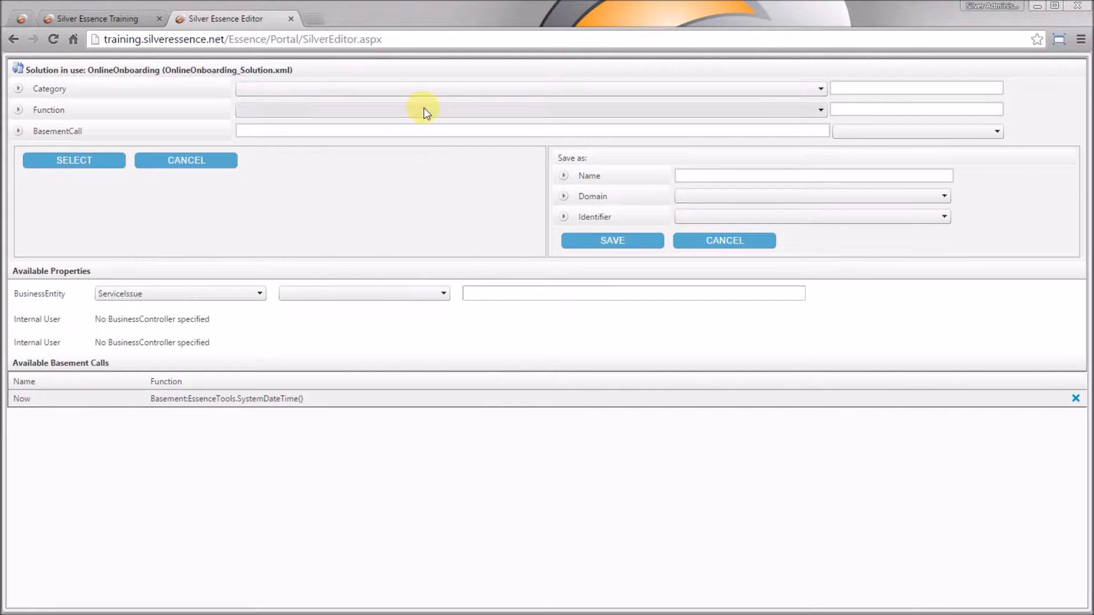
click(438, 86)
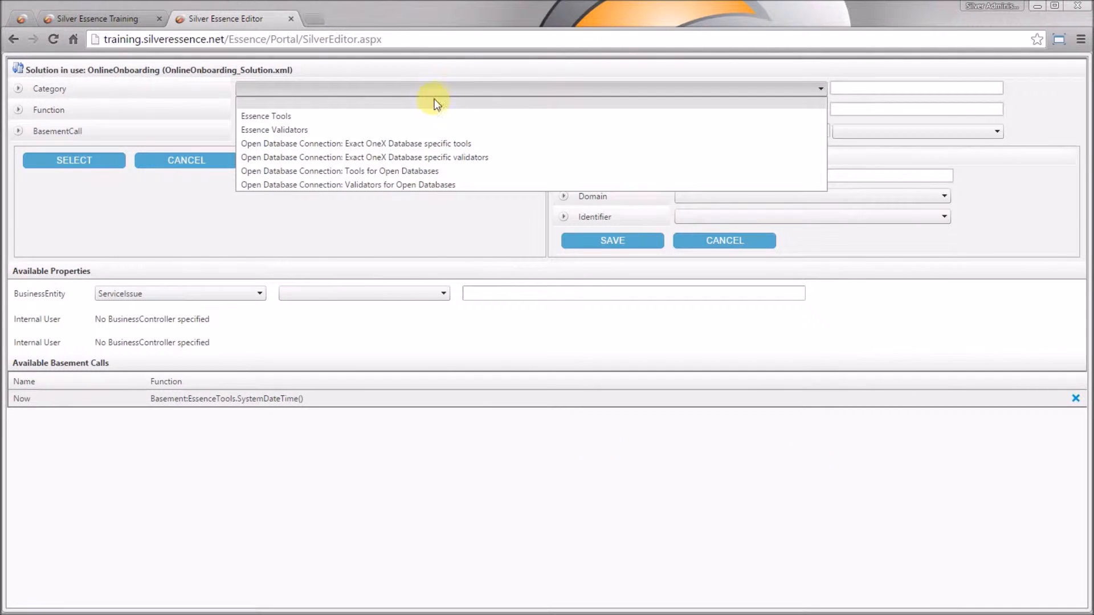
click(429, 130)
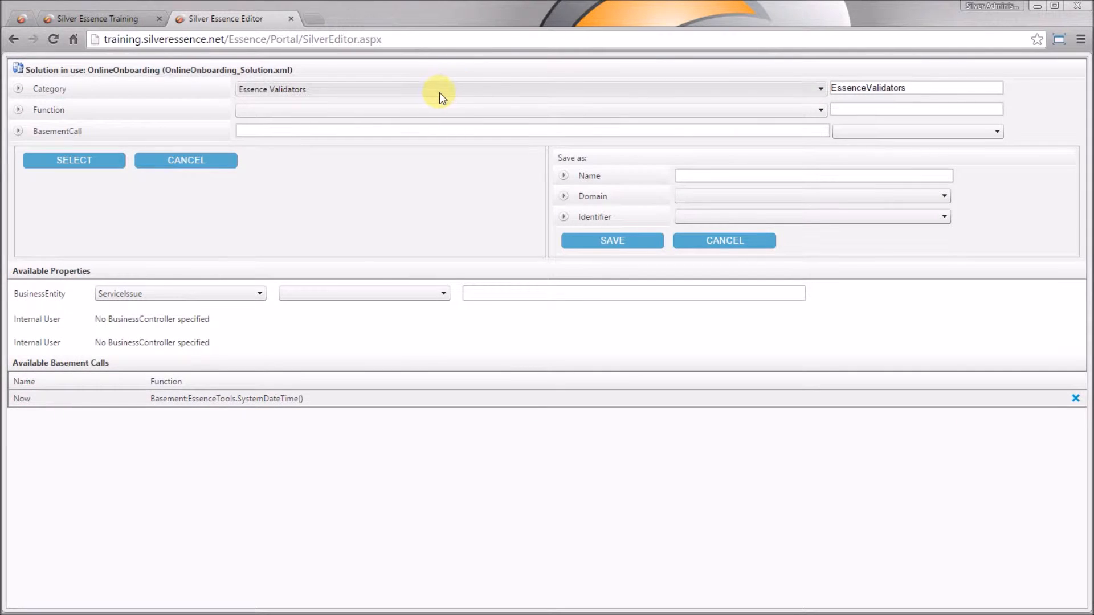
click(443, 114)
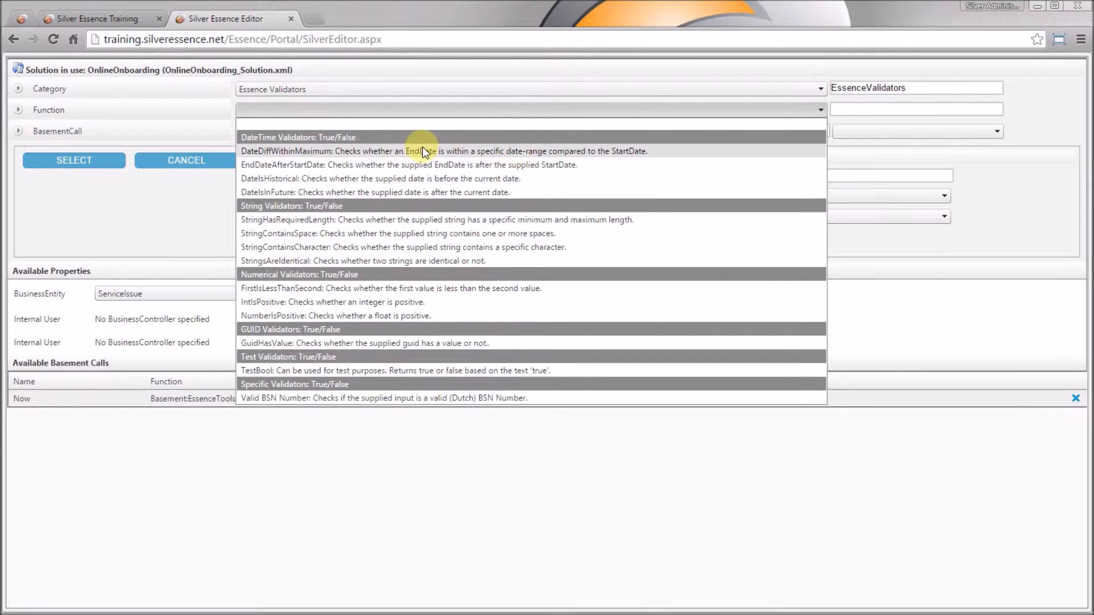
click(344, 151)
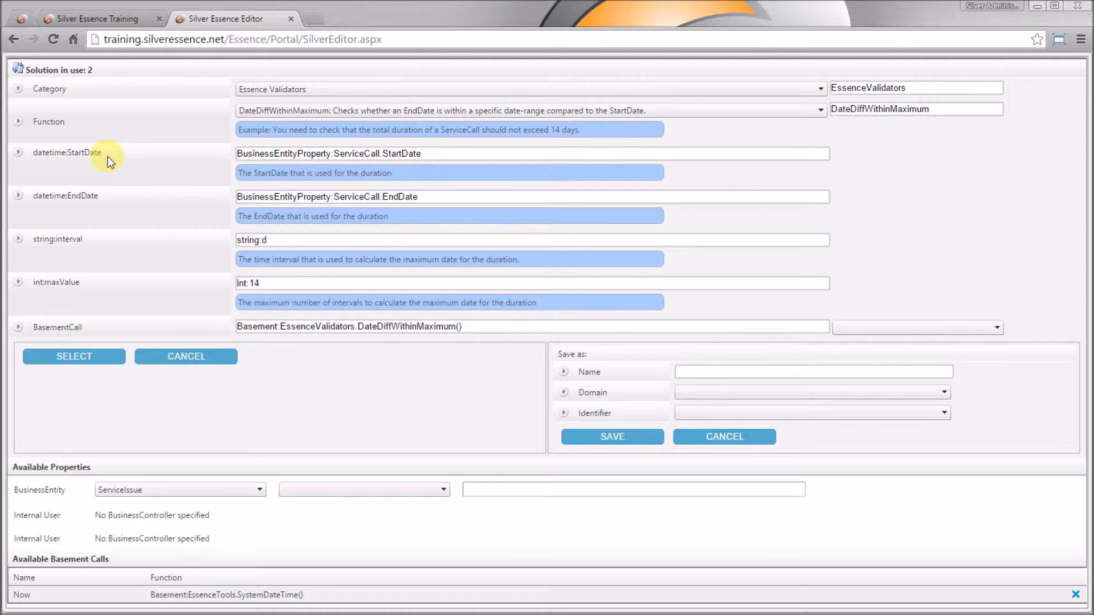
Step: Set the validator's StartDate parameter to BusinessEntityProperty:ServiceIssue.IssueDate, taken from the available ServiceIssue properties
click(111, 197)
click(108, 245)
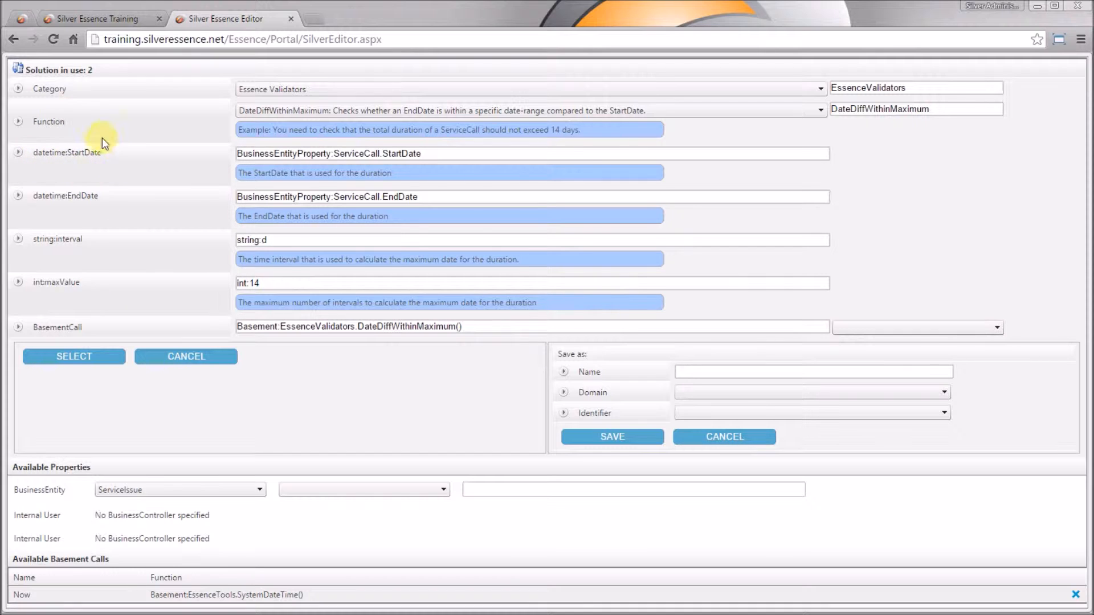
drag(241, 154, 210, 158)
click(505, 152)
click(241, 152)
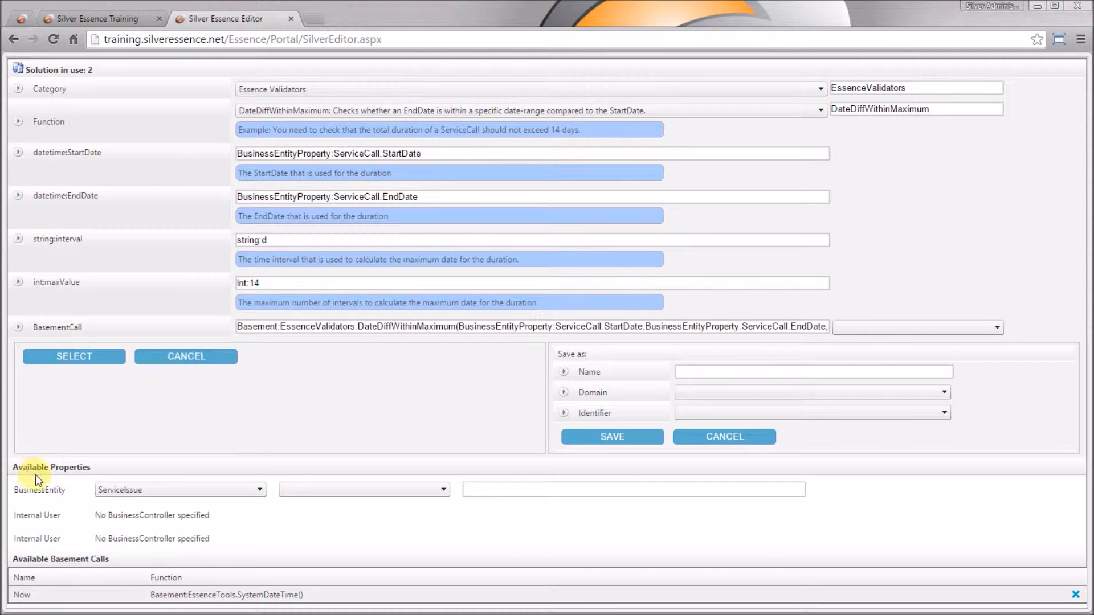
click(402, 495)
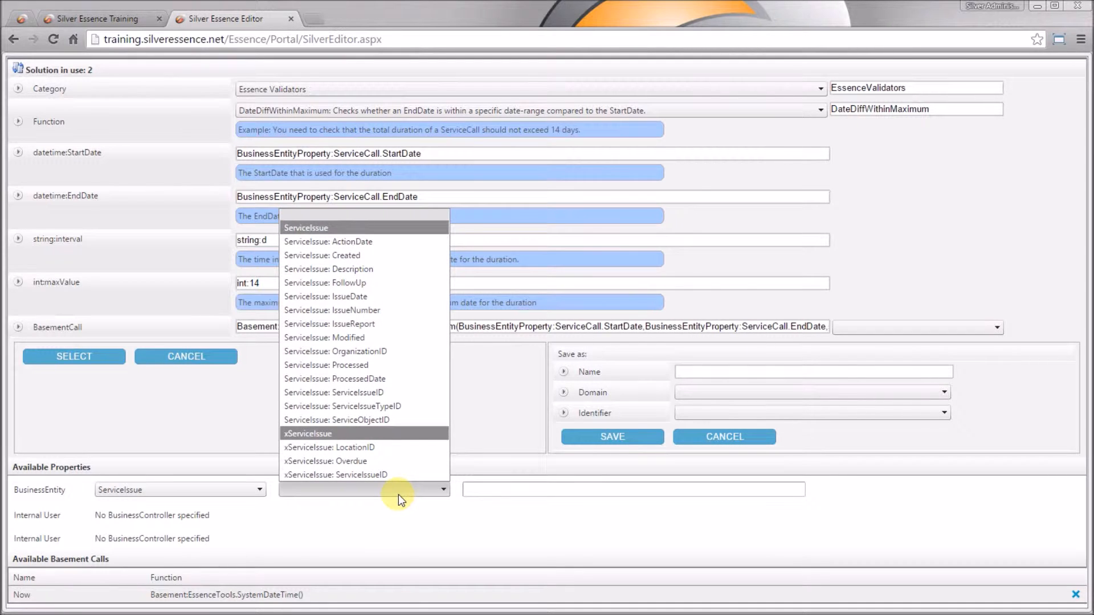
click(372, 297)
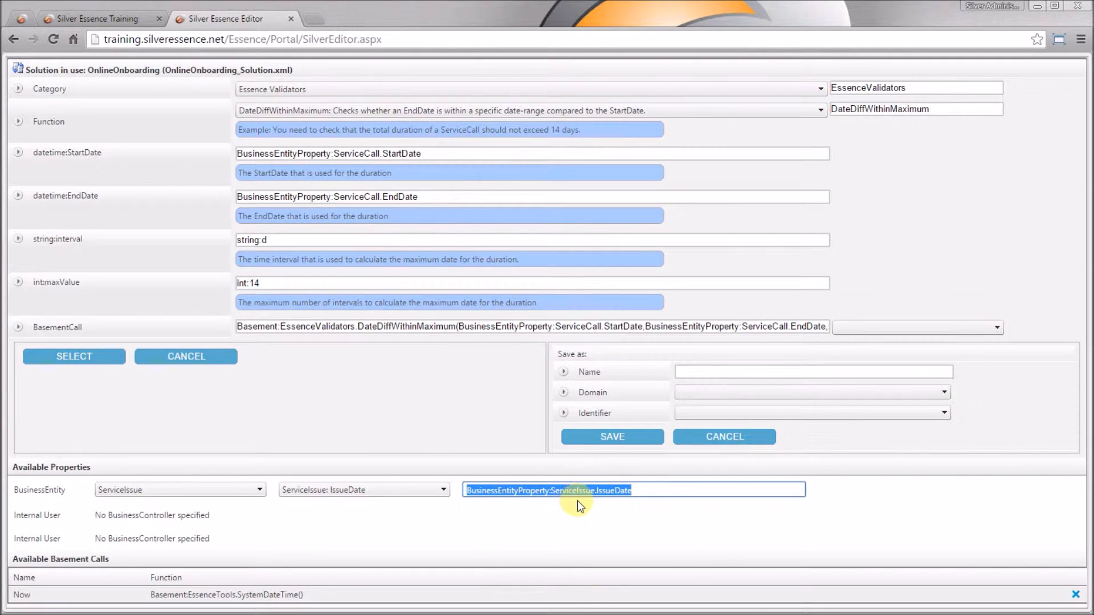
drag(452, 154, 286, 132)
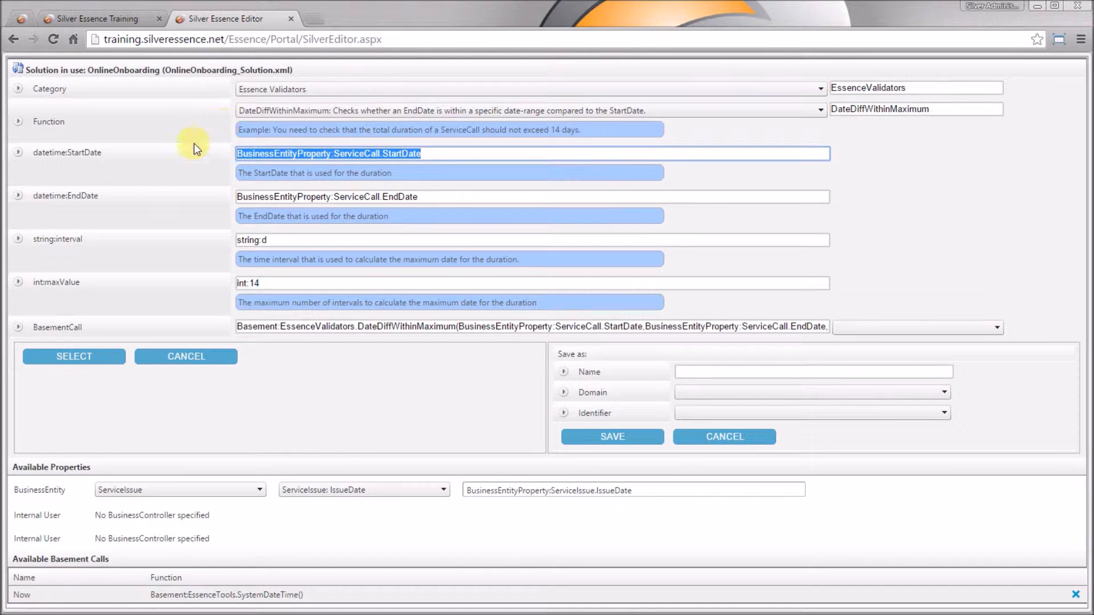
text(BusinessEntityProperty:ServiceIssue.IssueDate)
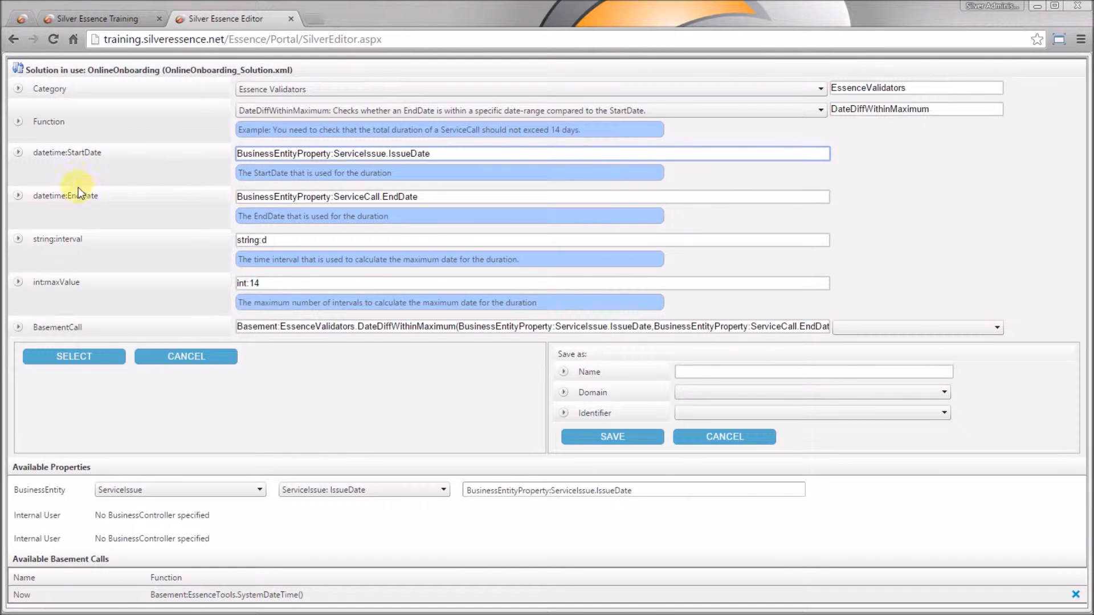
Step: Copy the reference of ServiceIssue's ActionDate property into the EndDate parameter as BusinessEntityProperty:ServiceIssue.ActionDate
click(438, 487)
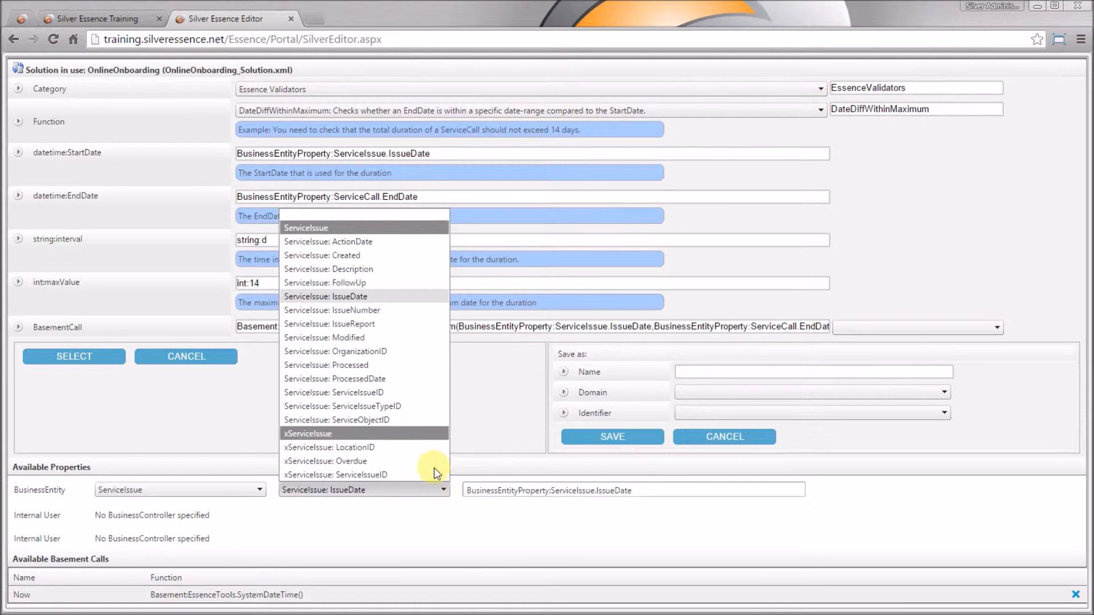
click(405, 241)
key(ctrl+c)
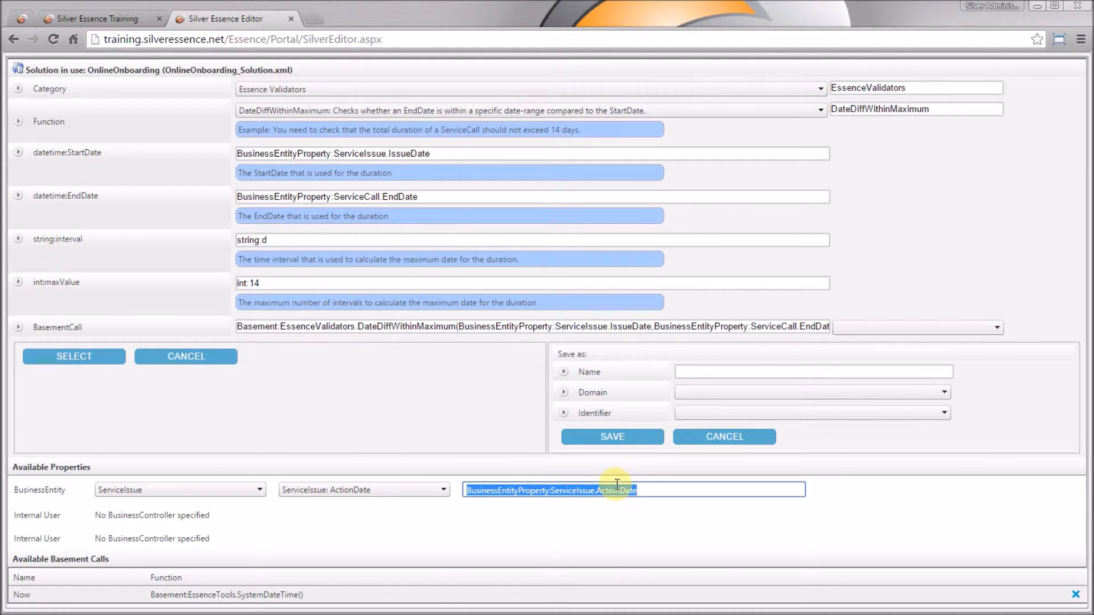
drag(433, 197, 127, 224)
key(ctrl+v)
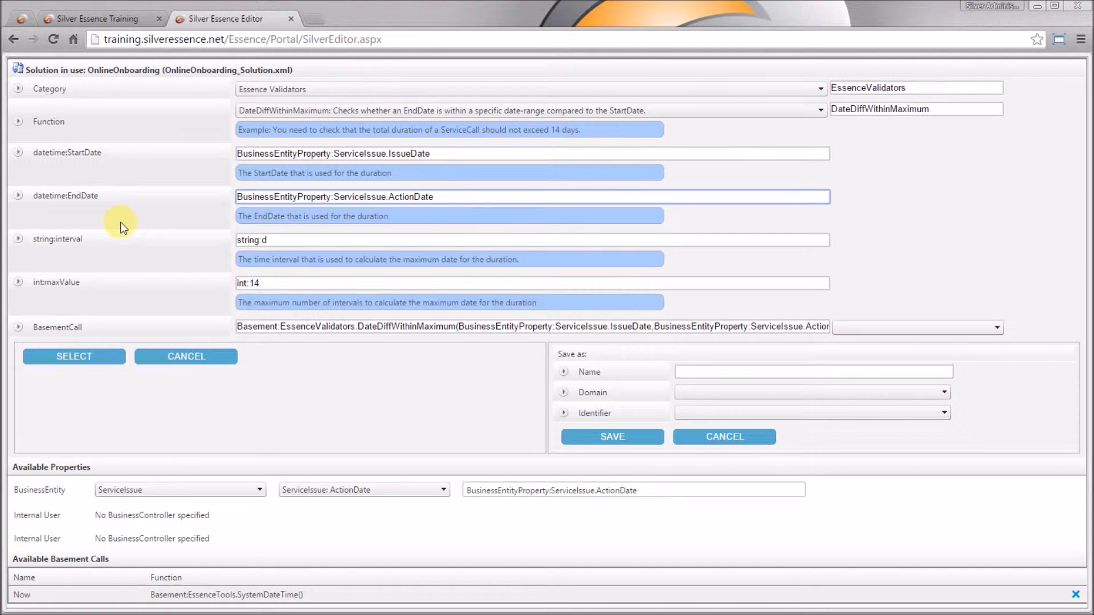
Step: Keep the interval string:d and maximum int:14, and apply the composed basement call as the server validation function
click(287, 242)
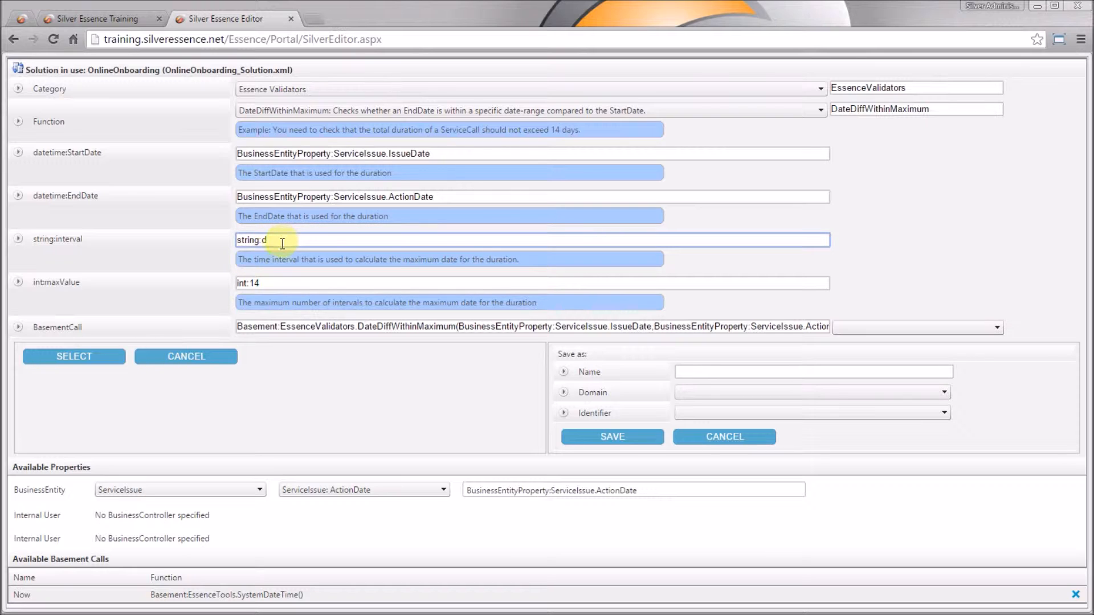
click(269, 288)
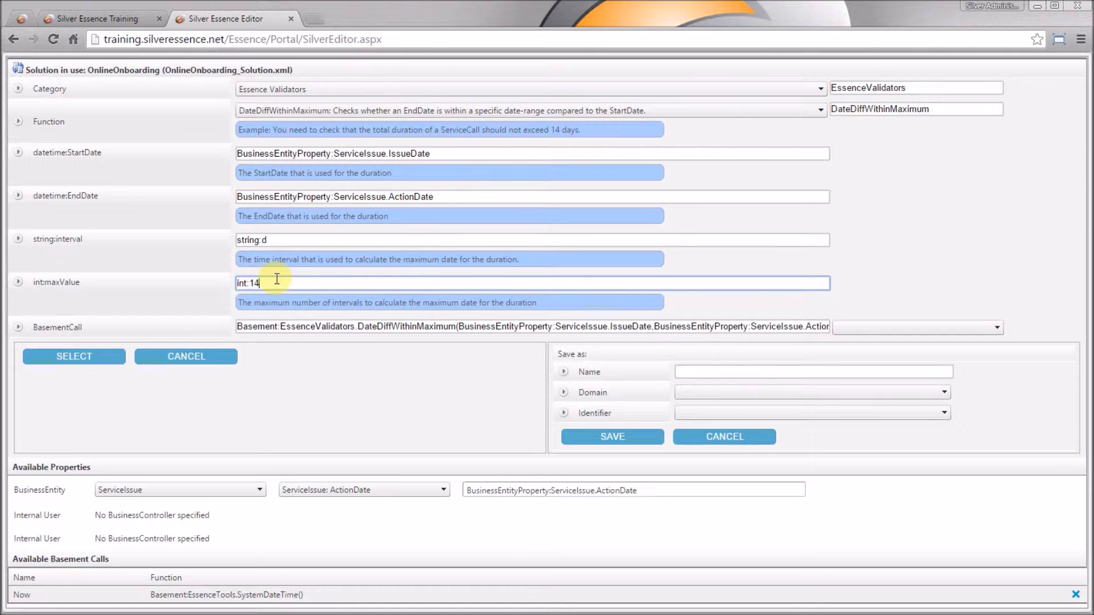
click(268, 334)
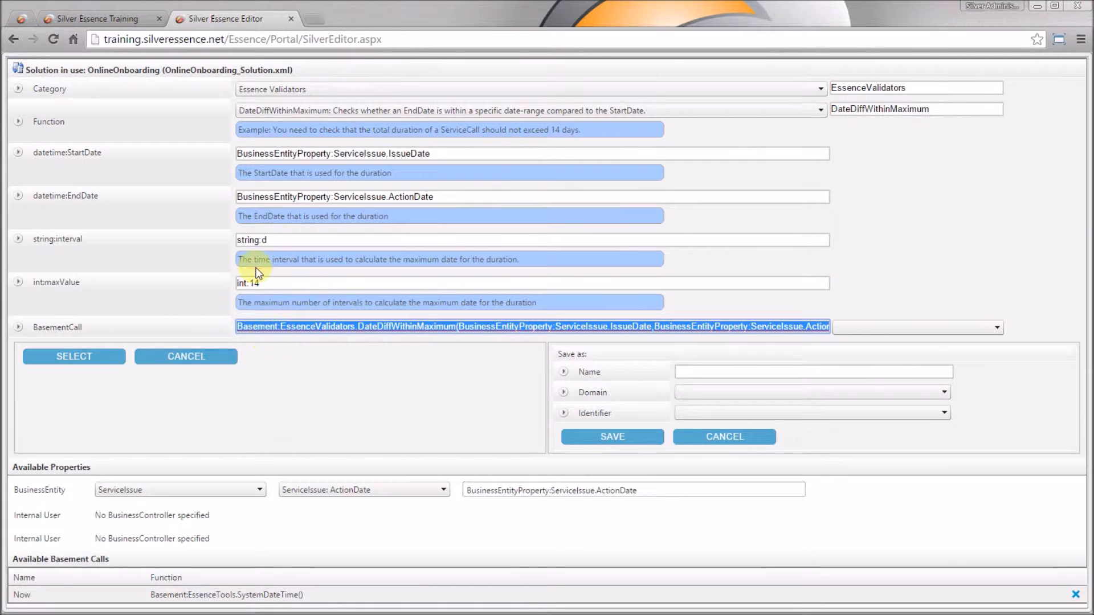
click(102, 358)
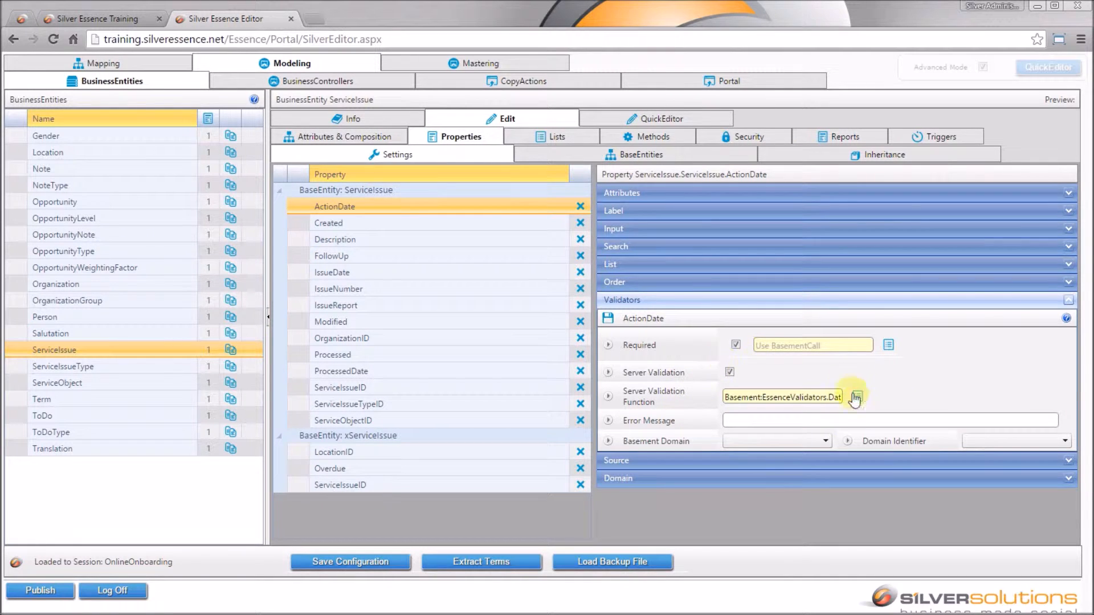
Step: Enter the error message "The Action Date should be within 14 days of the Issue Date" and save the ActionDate validators
click(756, 419)
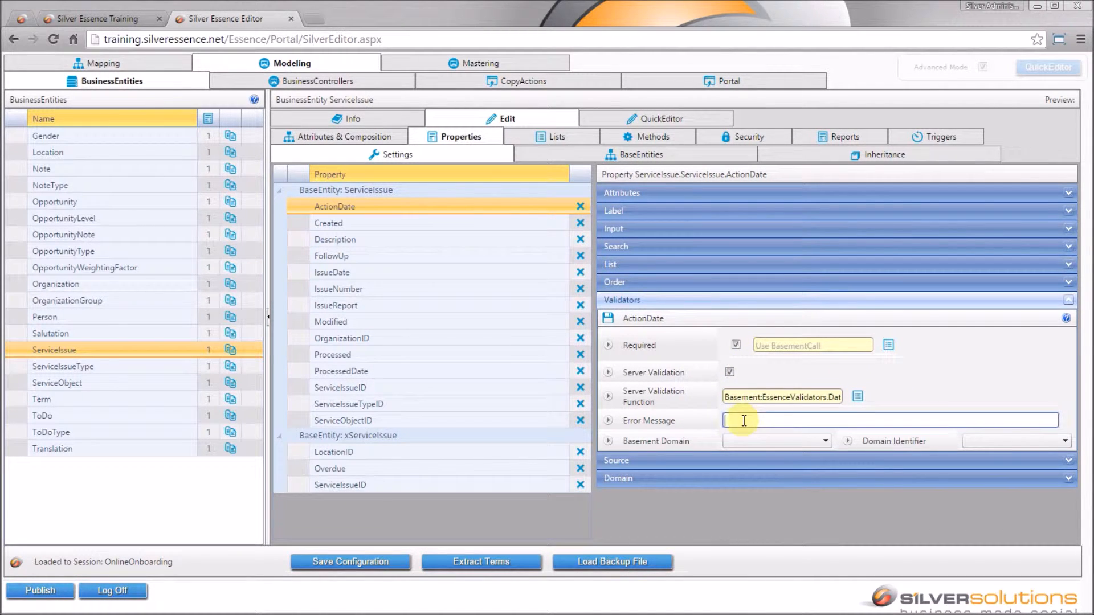
text(The Action Date should be)
text(within 14 days)
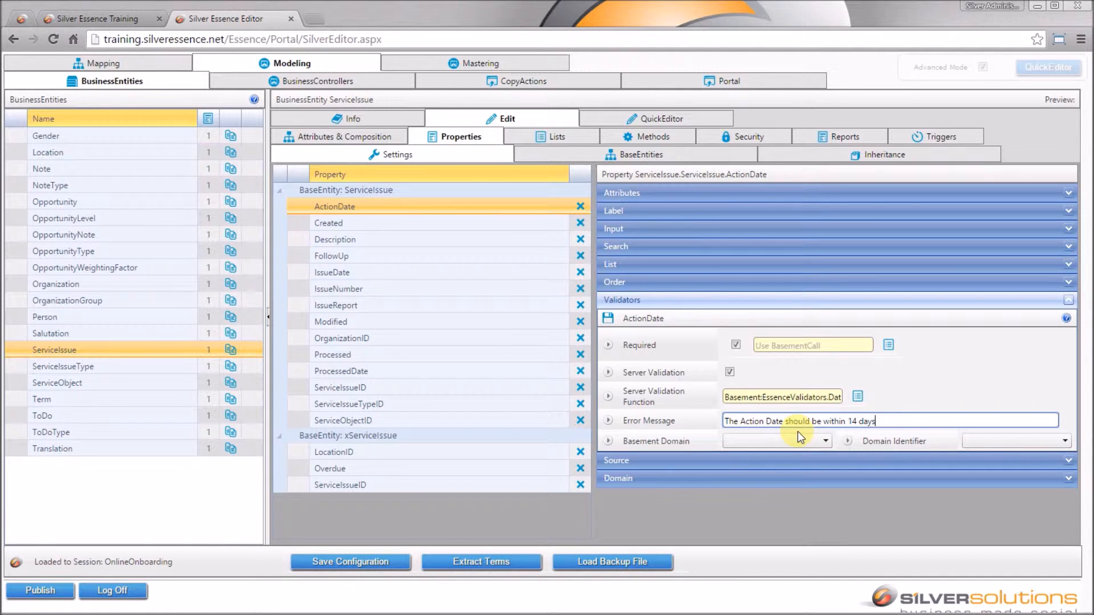
text( of the Issue Date)
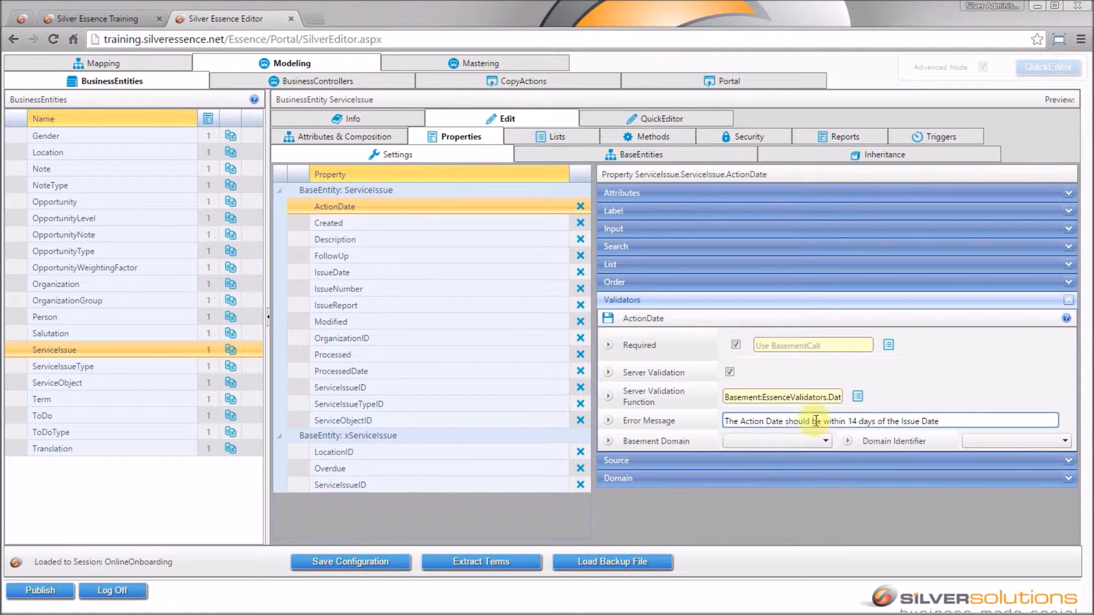
click(609, 319)
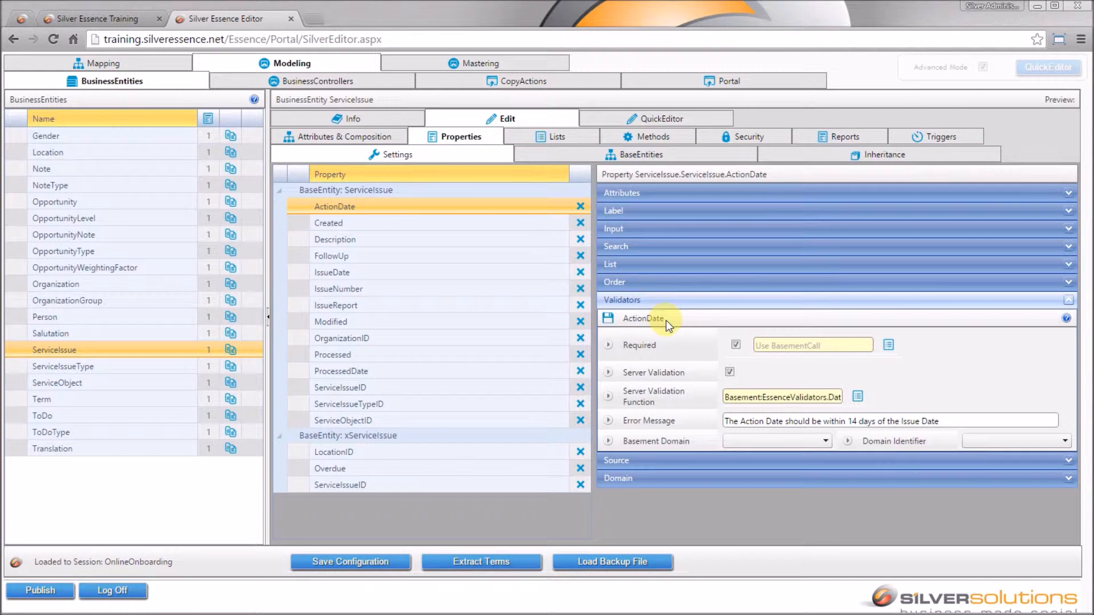
Step: Save the configuration and start creating a new service issue in the ServiceIssue controller preview
click(339, 563)
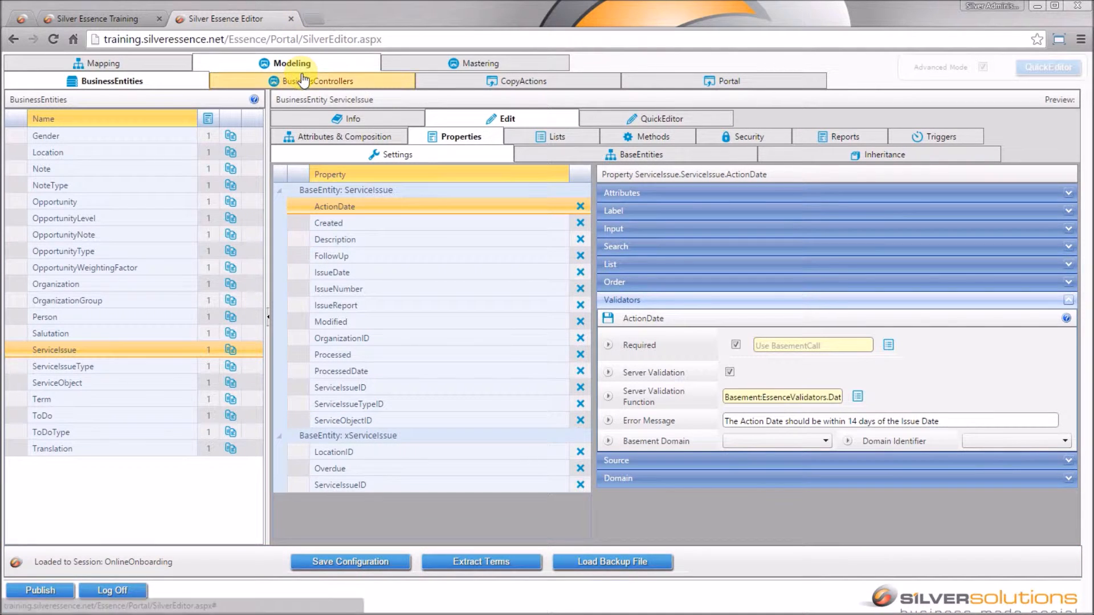
click(304, 80)
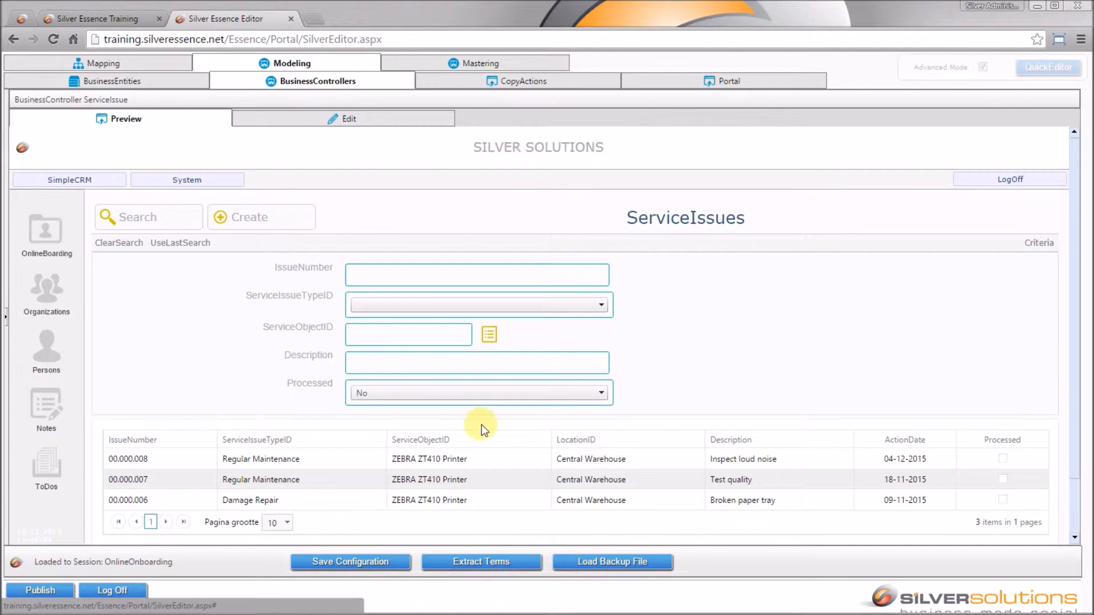
click(272, 222)
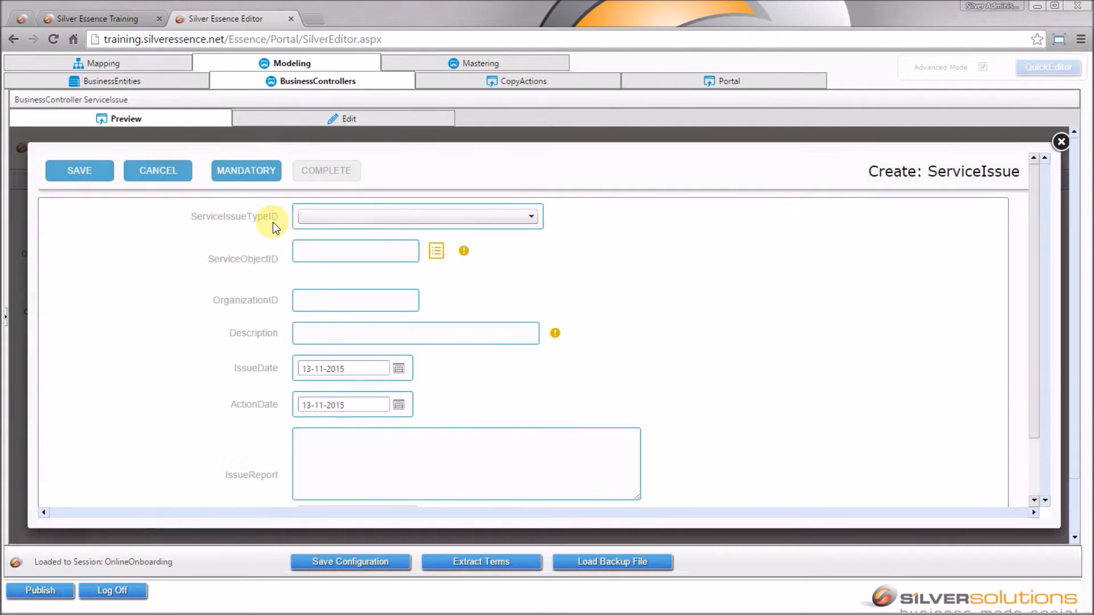
Step: Fill in the new service issue with type Damage Repair, description "test" and ActionDate 04-12-2015
click(346, 215)
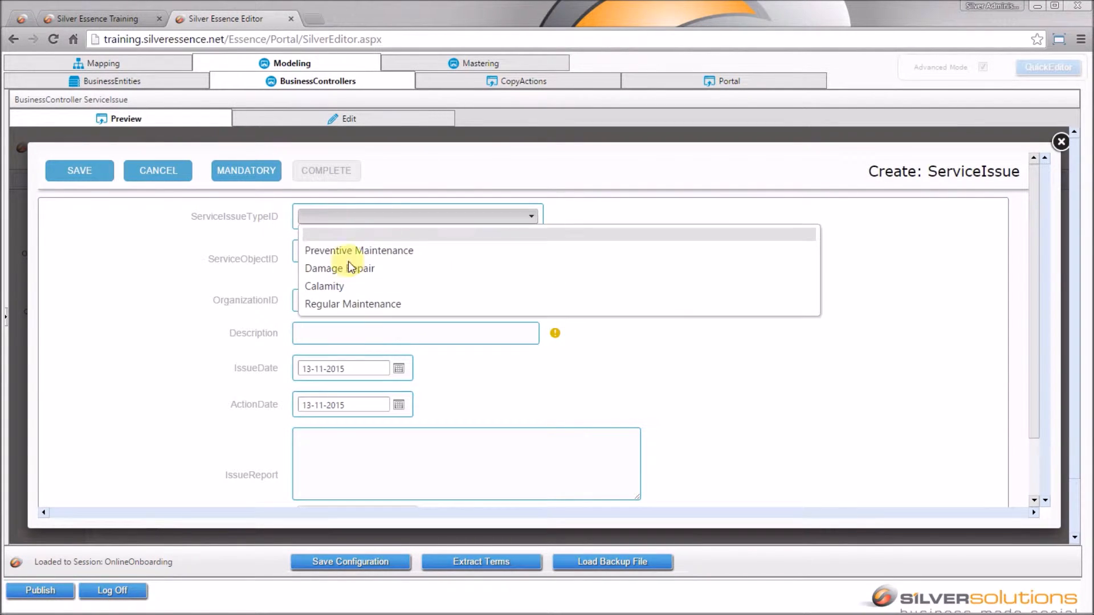
click(351, 269)
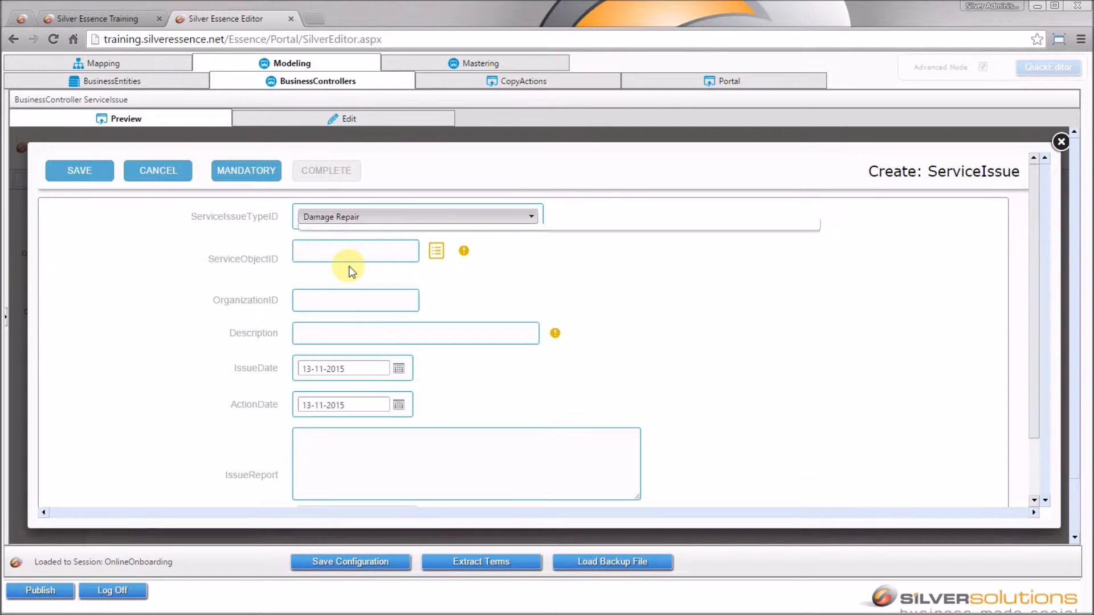
click(370, 326)
text(test)
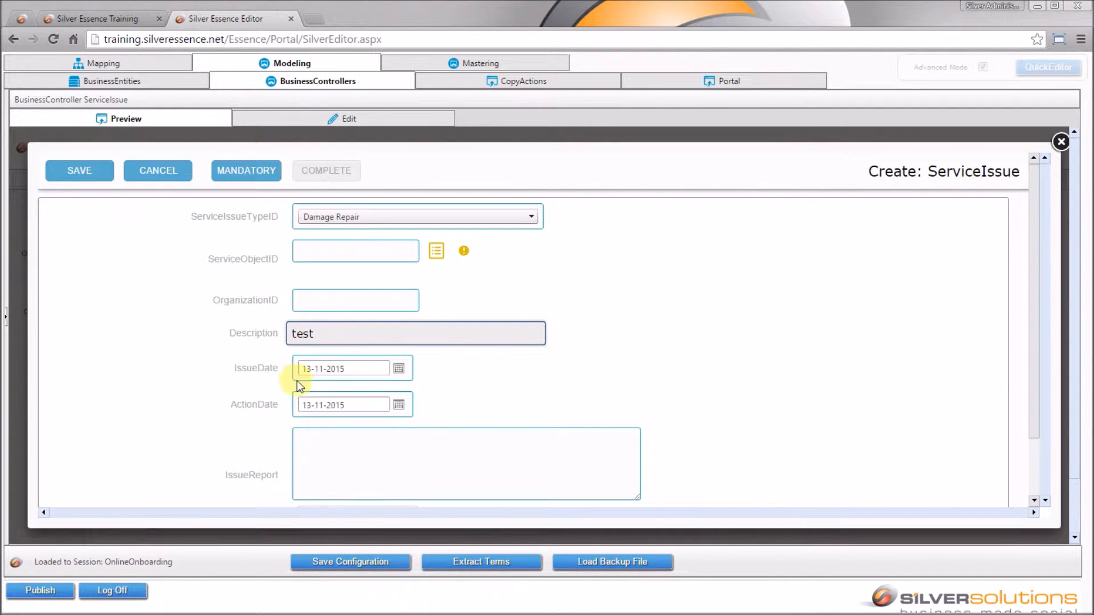
click(398, 406)
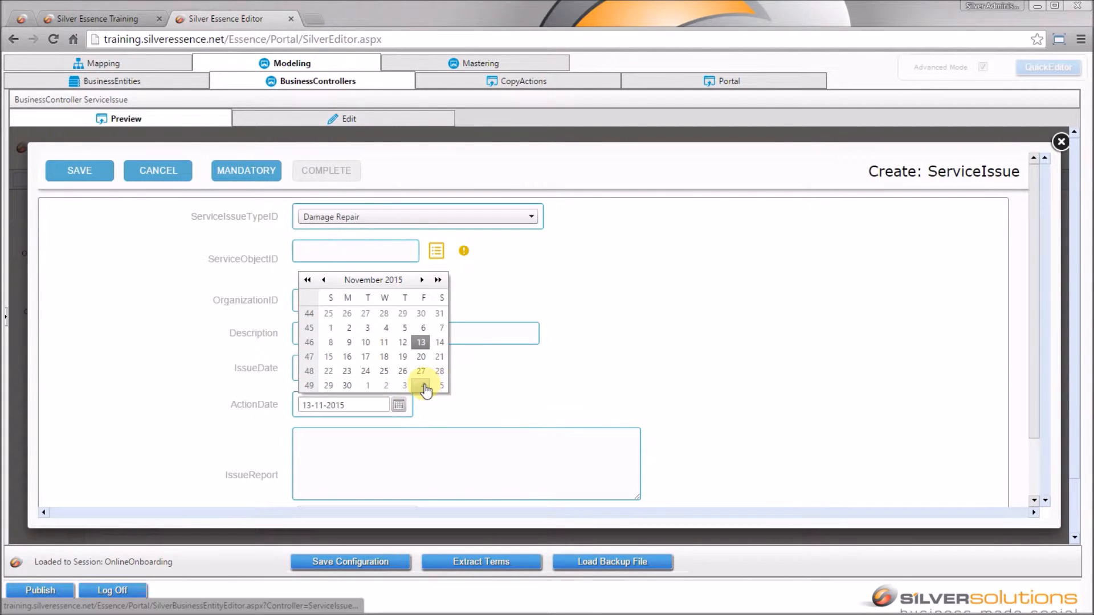
click(422, 386)
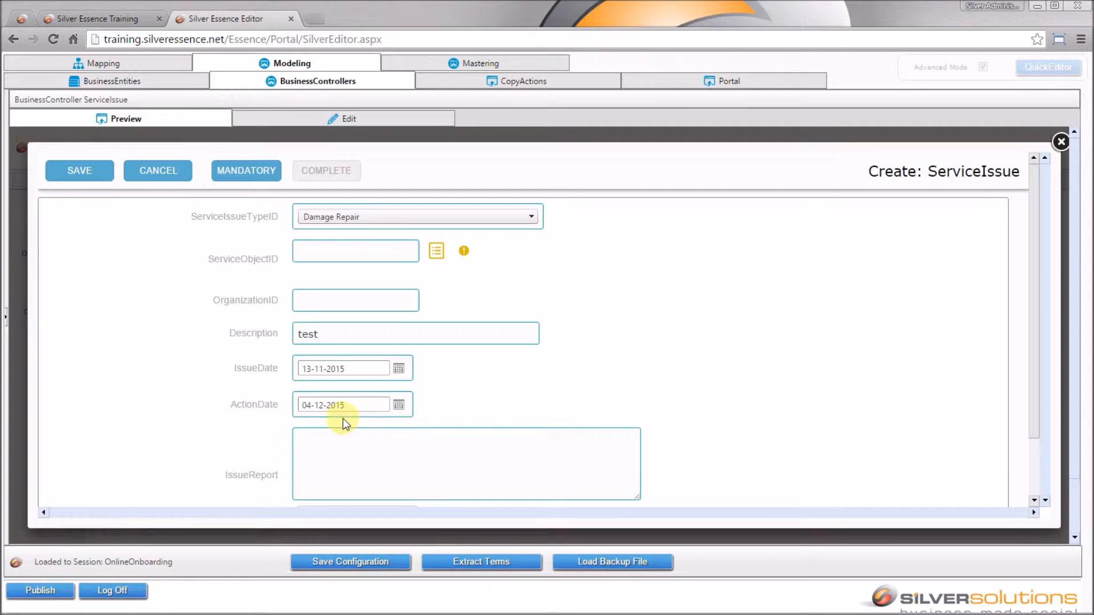
Step: Choose ZEBRA ZT410 Printer as the issue's service object and try to save the test issue
click(77, 172)
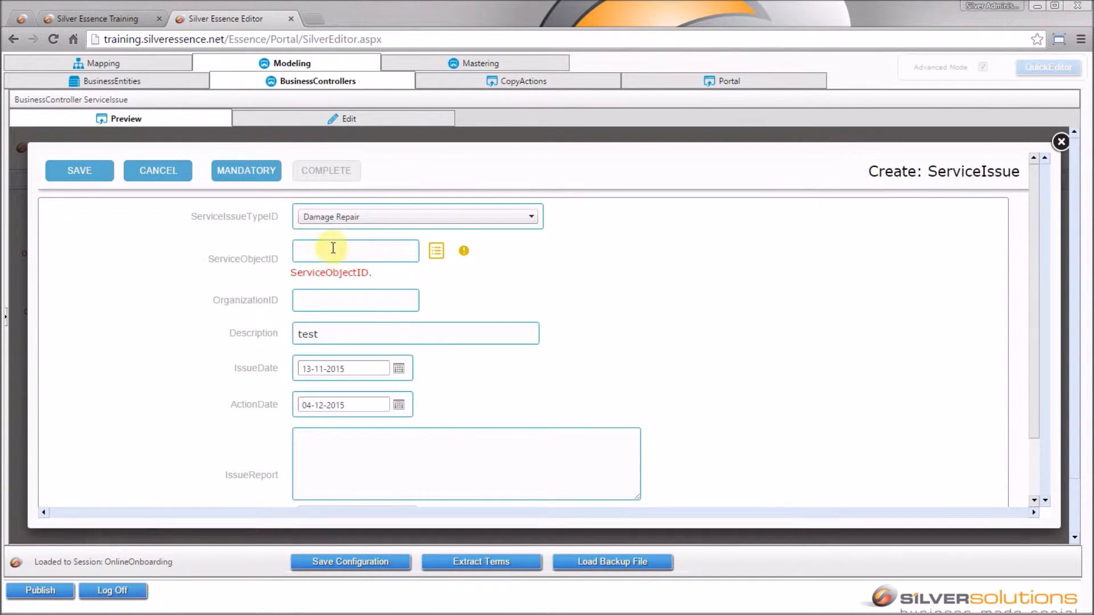
click(437, 251)
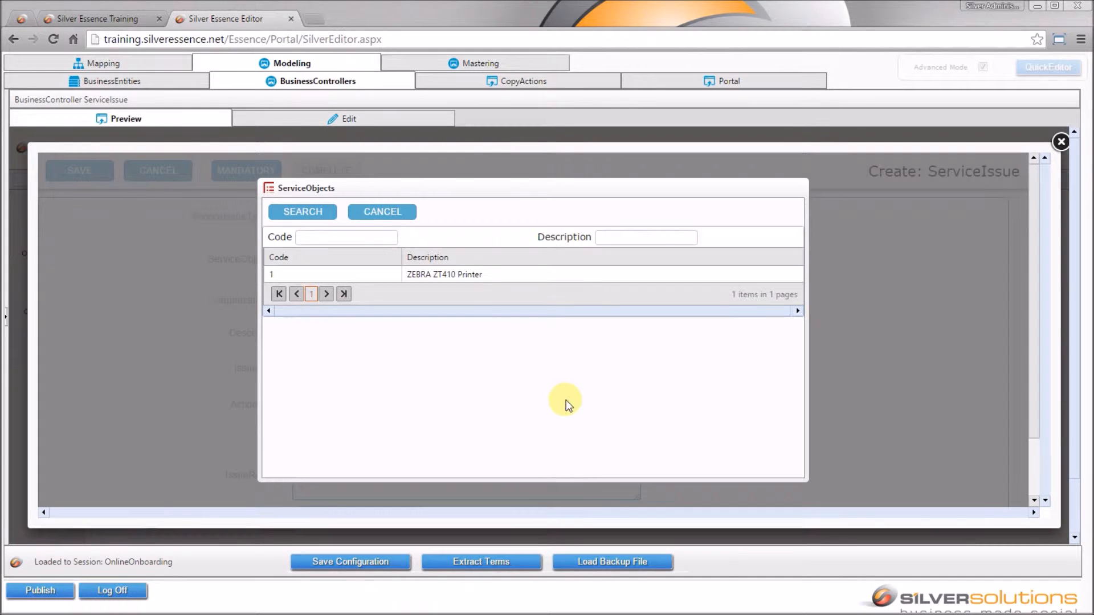
double_click(463, 267)
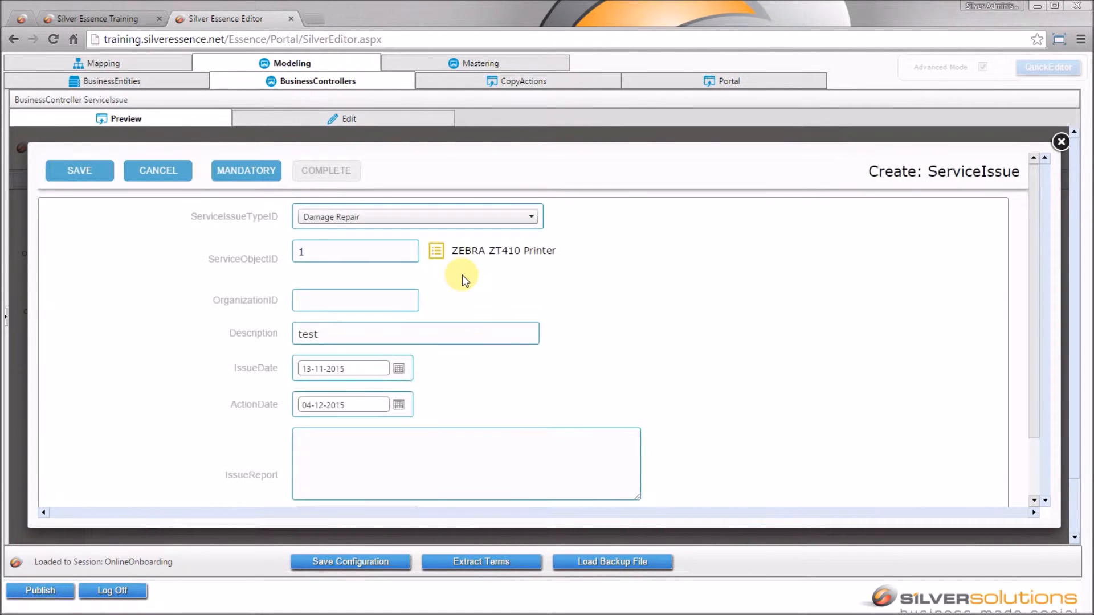
click(69, 175)
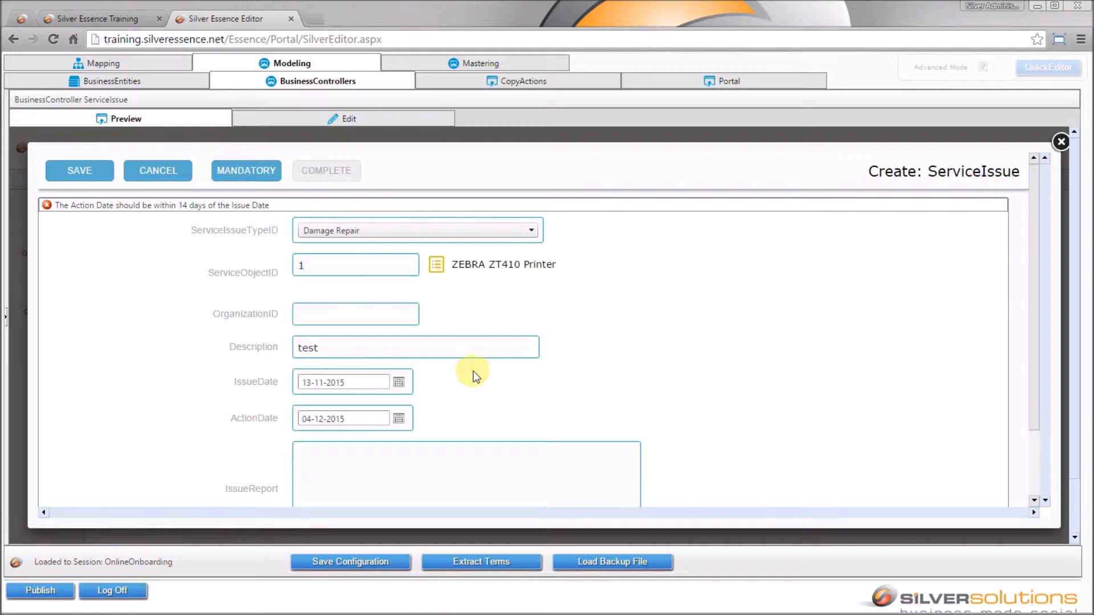
Step: Set the test issue's IssueDate to 27-11-2015, and cancel its creation
click(399, 383)
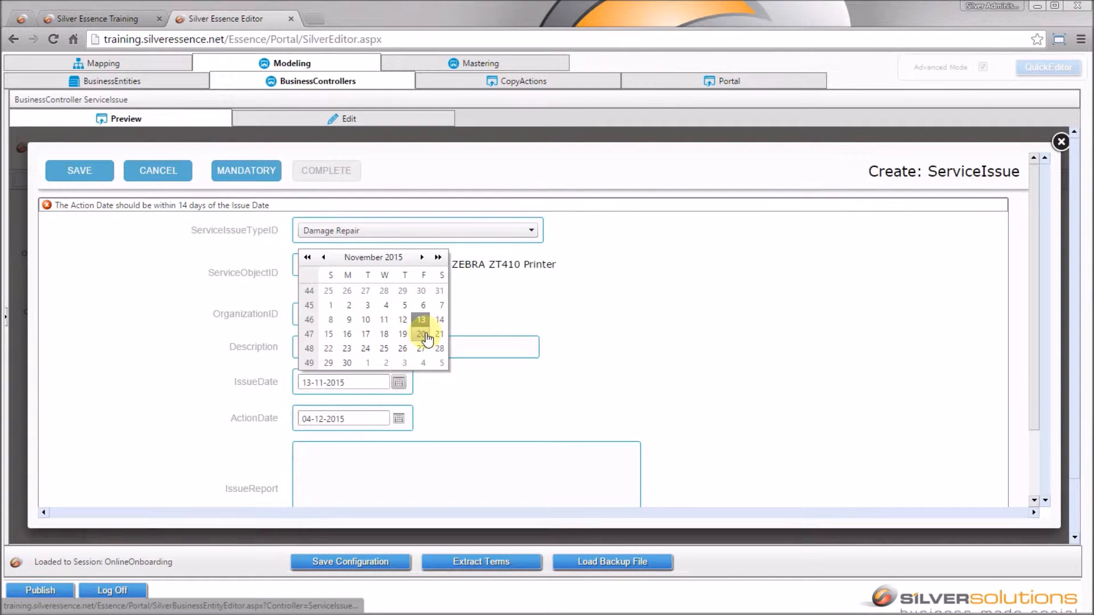
click(422, 348)
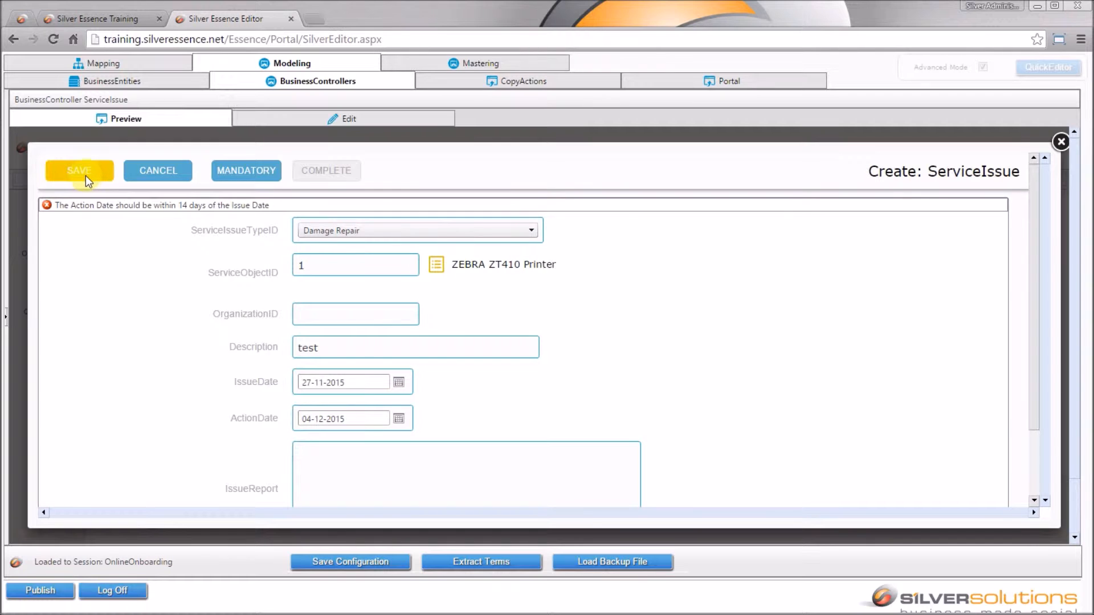
click(159, 173)
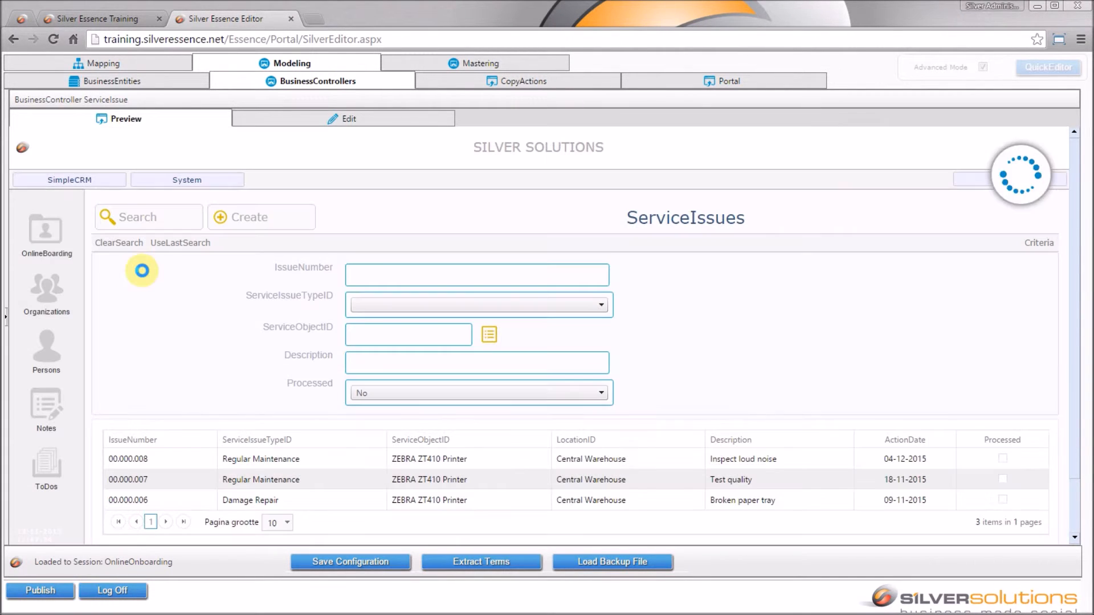
Step: Make ServiceIssue's IssueDate property read-only in its input settings, and save both the property and the configuration
click(162, 82)
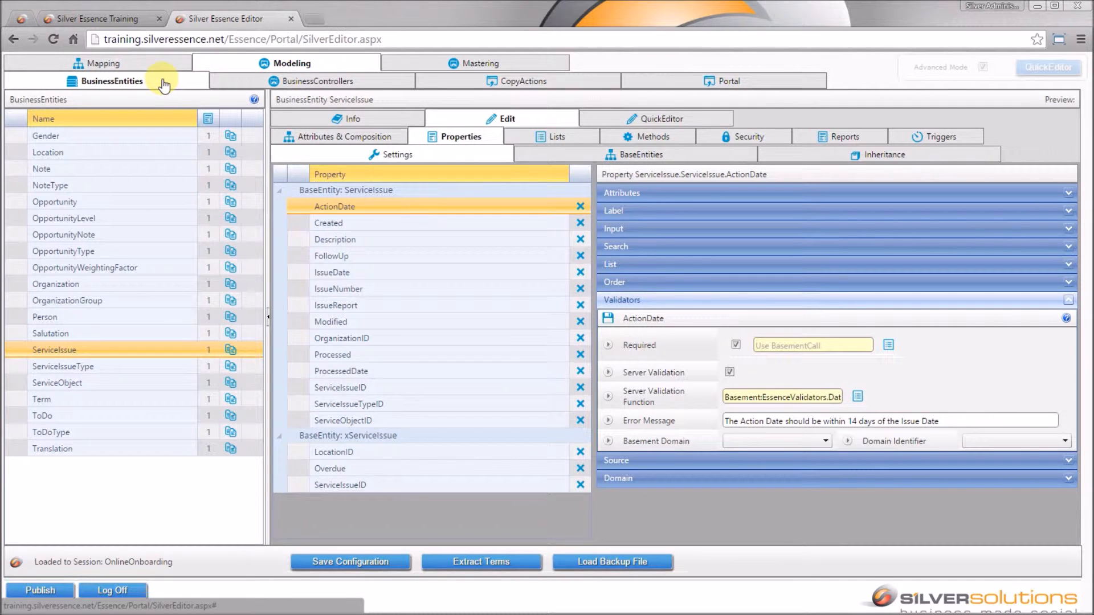
click(362, 275)
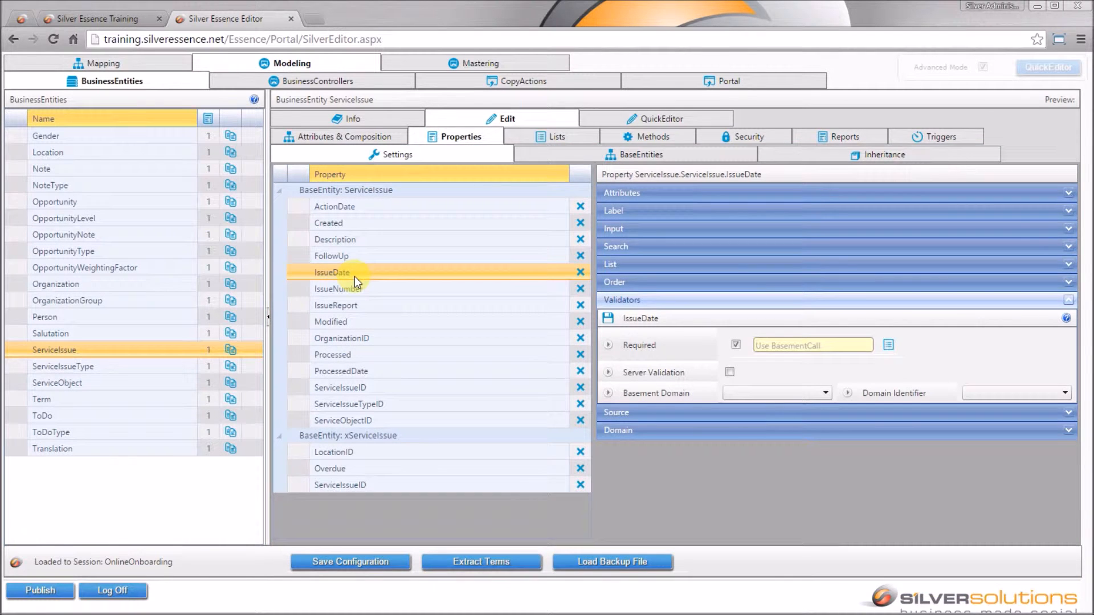
click(774, 231)
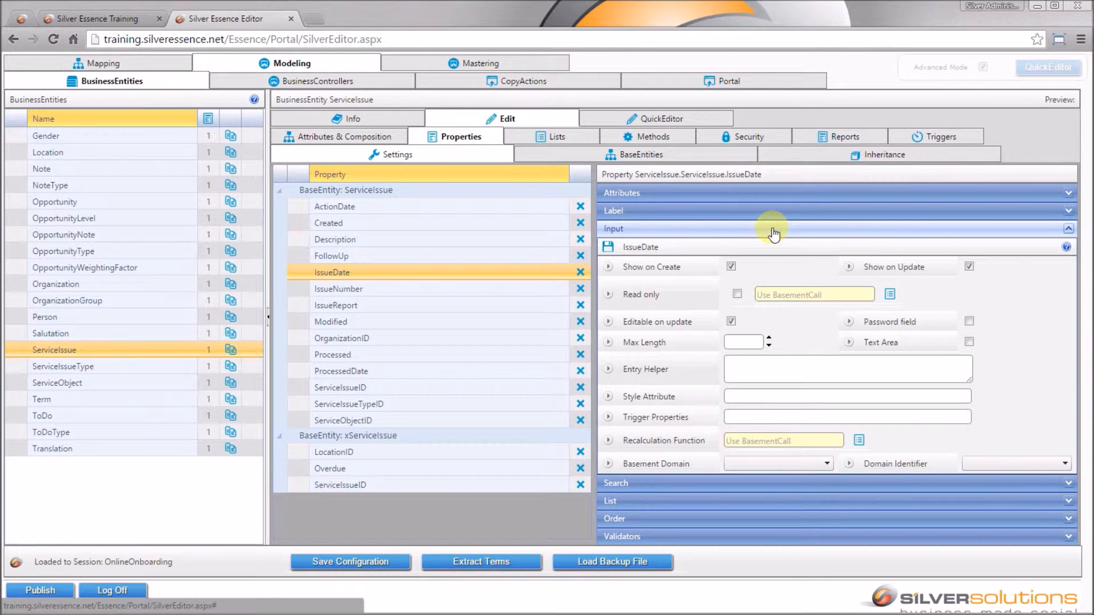
click(738, 295)
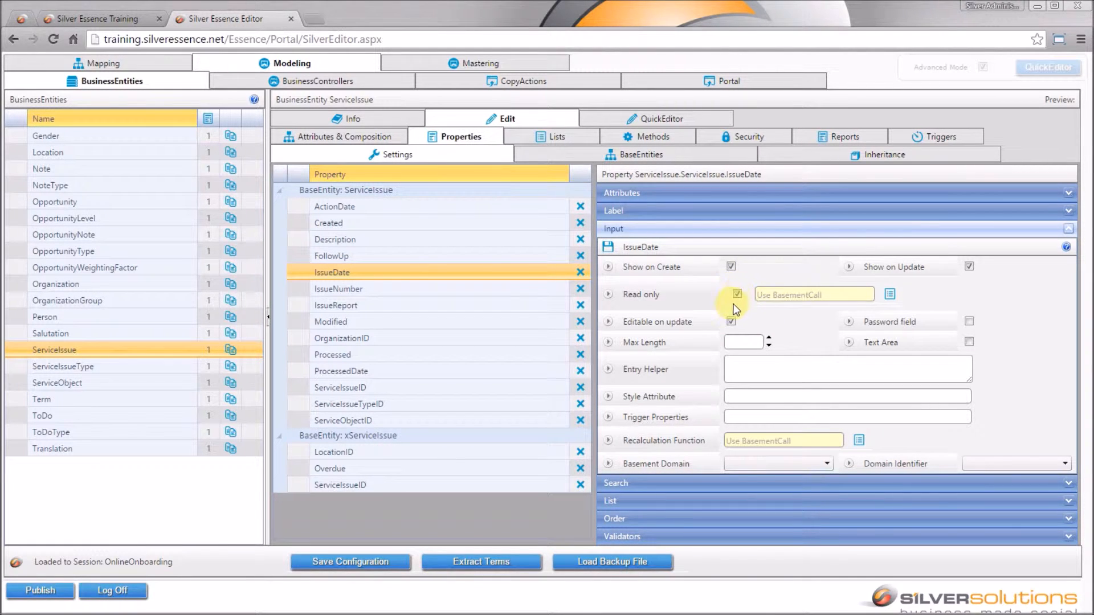
click(612, 246)
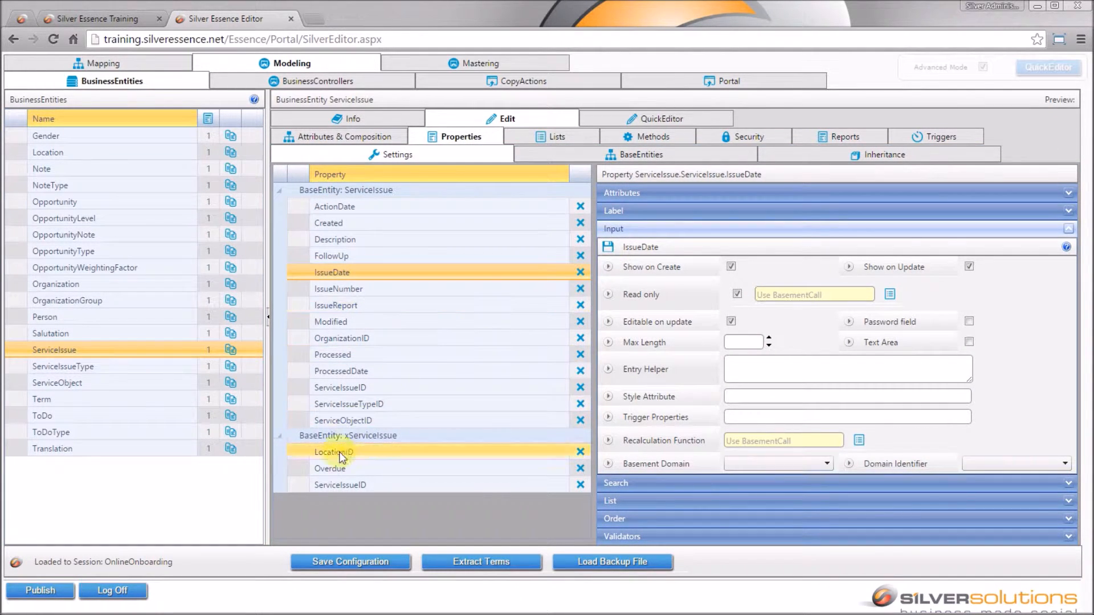
click(325, 562)
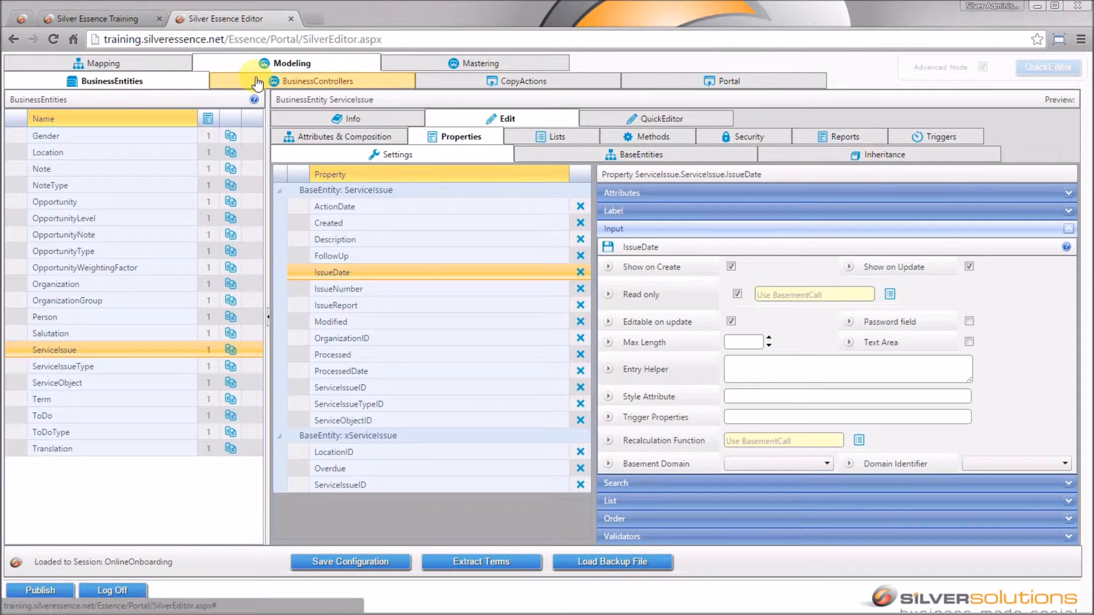
Step: Reload the ServiceIssue controller preview and start creating another service issue
click(257, 83)
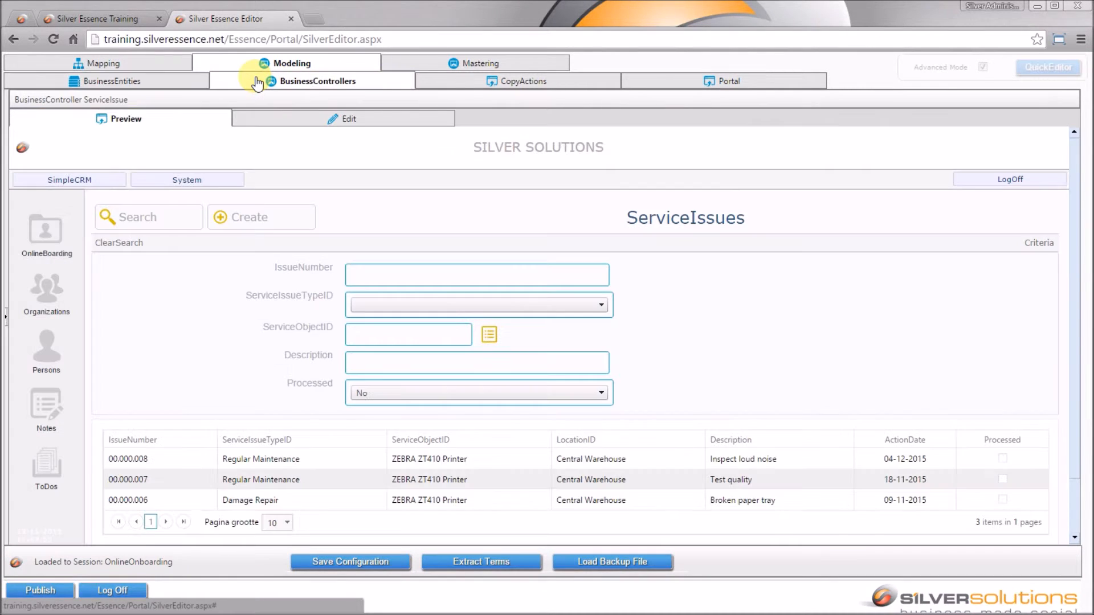
right_click(233, 337)
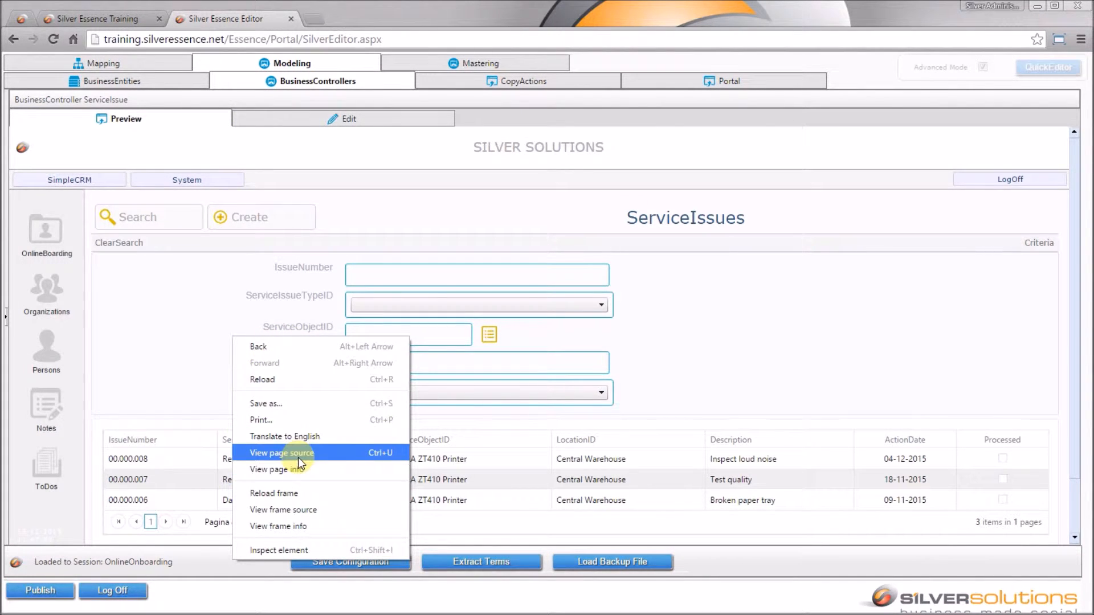
click(317, 494)
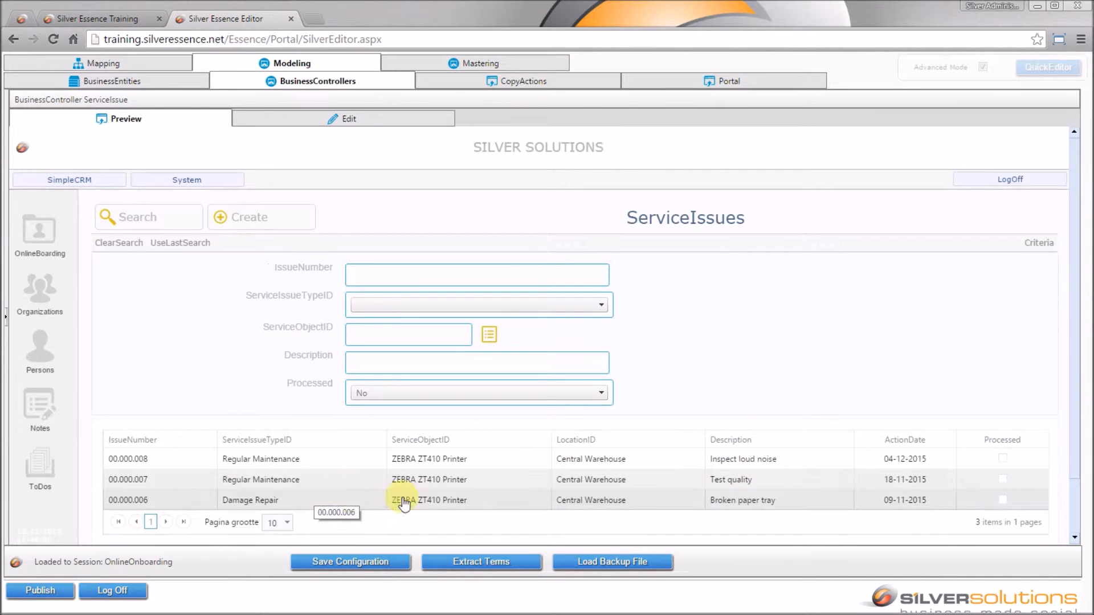
click(245, 219)
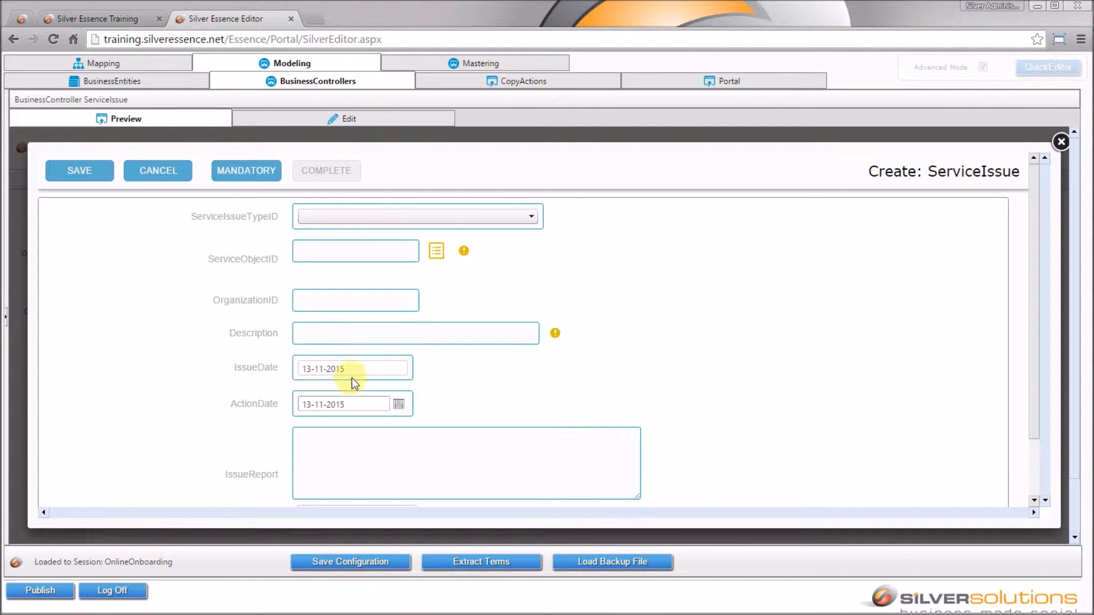
Step: Fill in the issue with type Preventive Maintenance, service object ZEBRA ZT410 Printer and description "Check up"
click(457, 218)
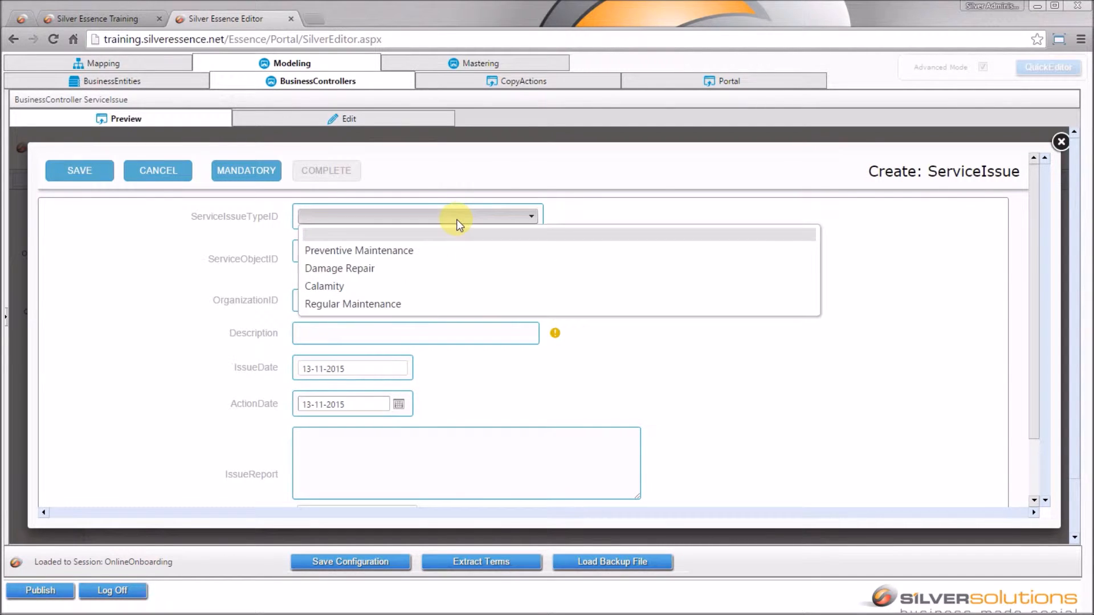
click(446, 249)
click(437, 252)
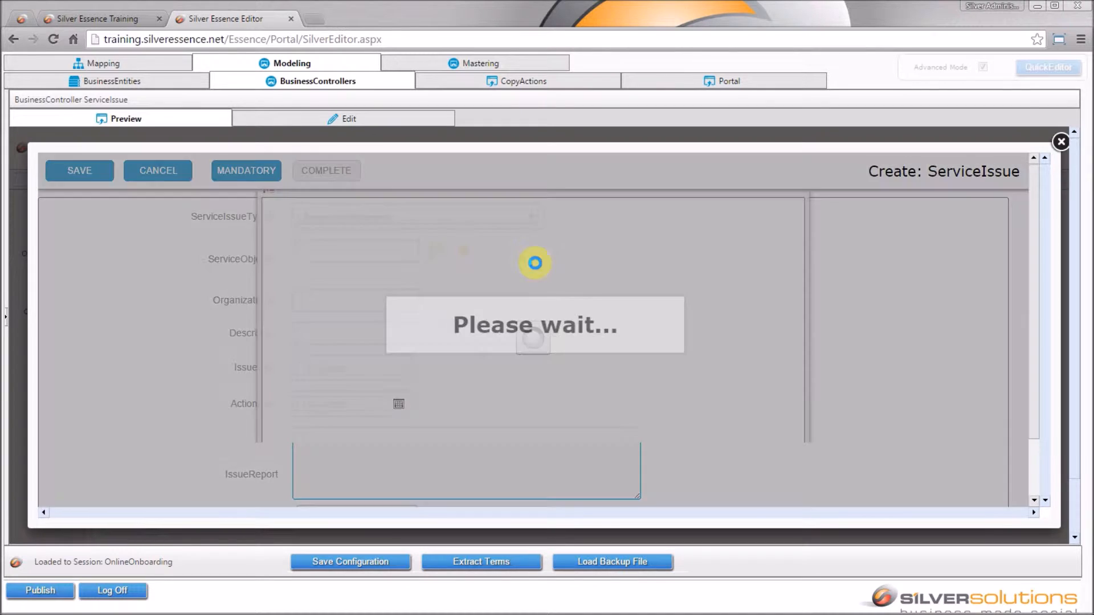
click(552, 276)
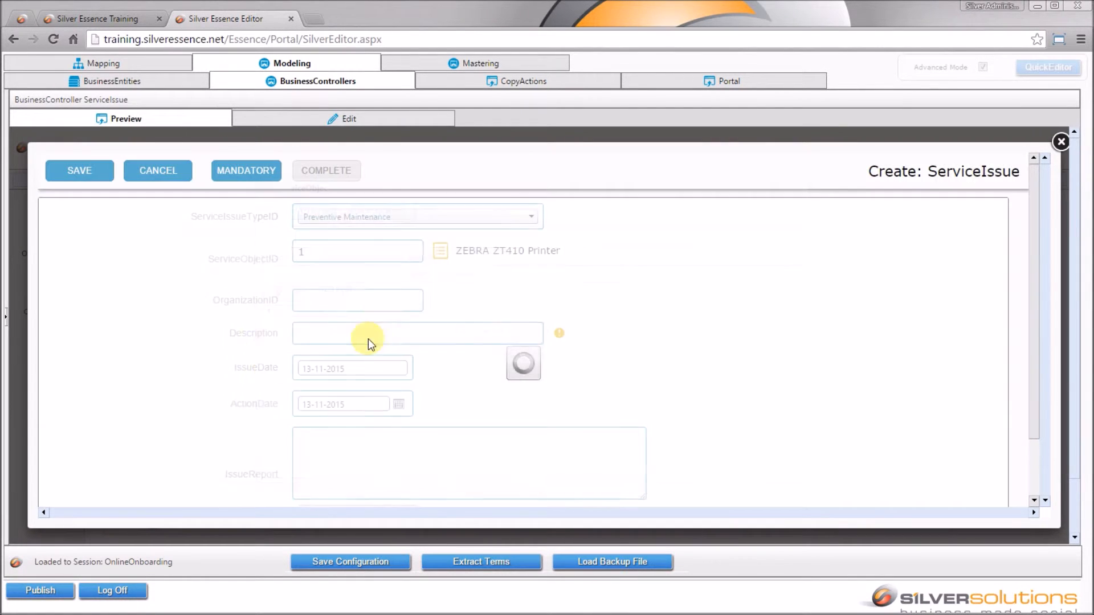
click(383, 329)
text(Check up)
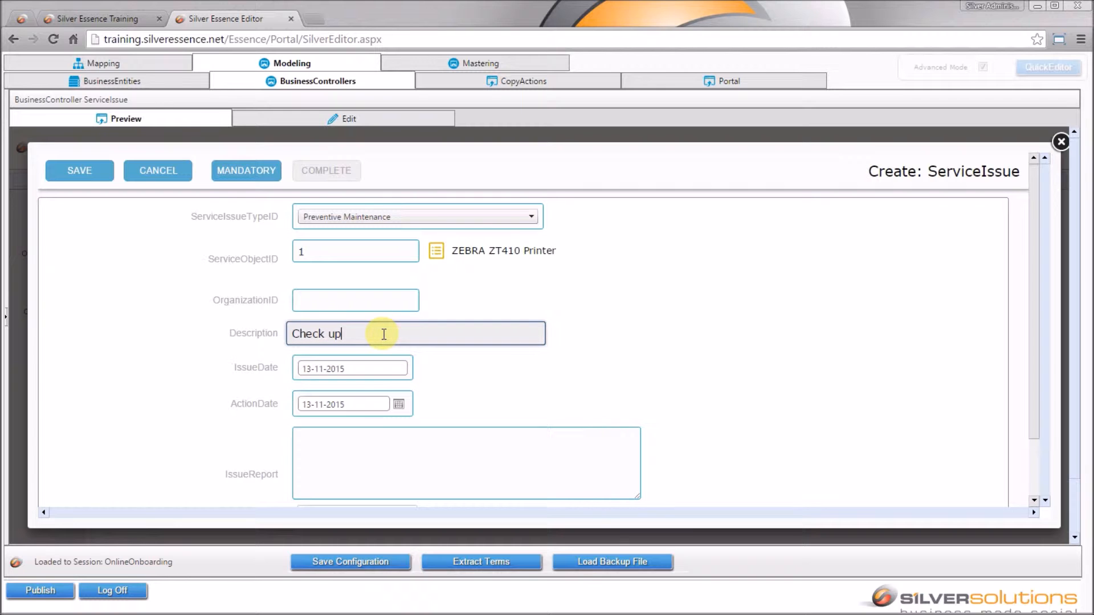
key(Tab)
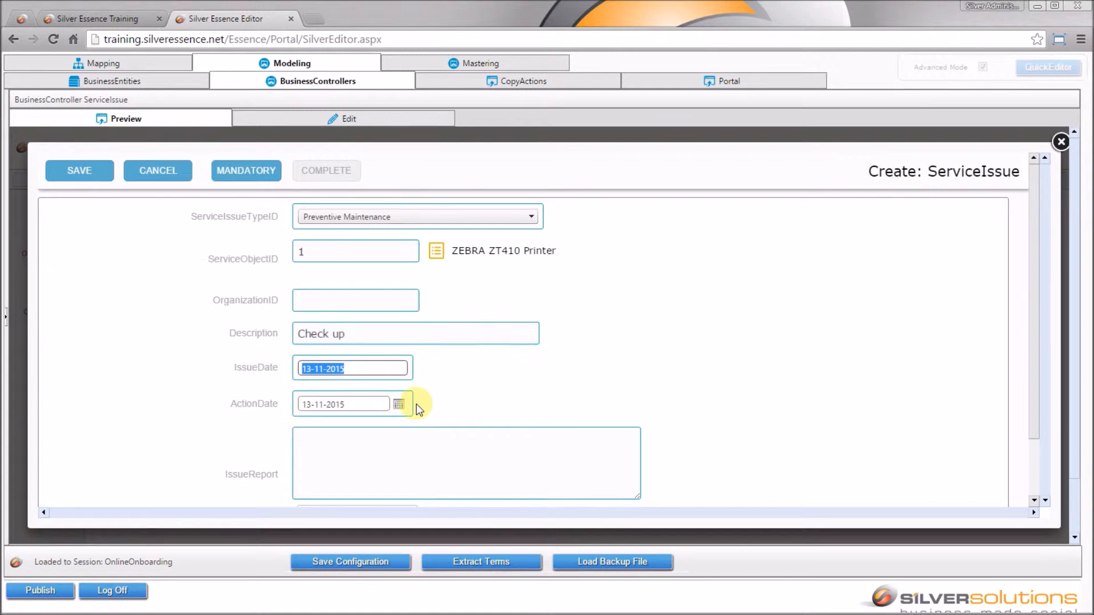
Step: Set the issue's ActionDate to 04-12-2015 and try to save it, testing the 14-day validation
click(399, 404)
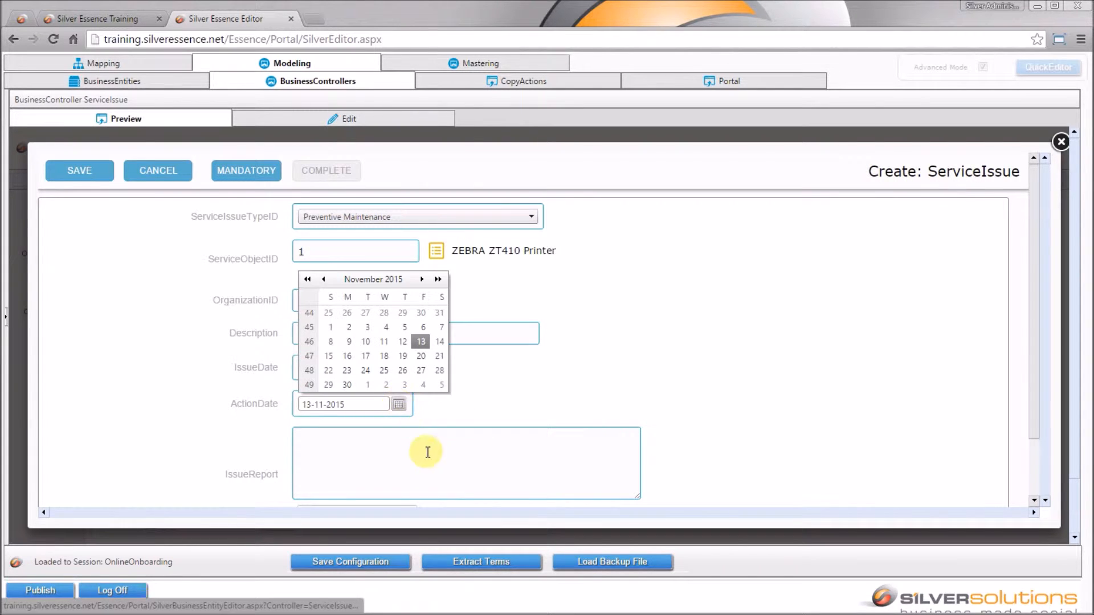
click(423, 382)
click(71, 166)
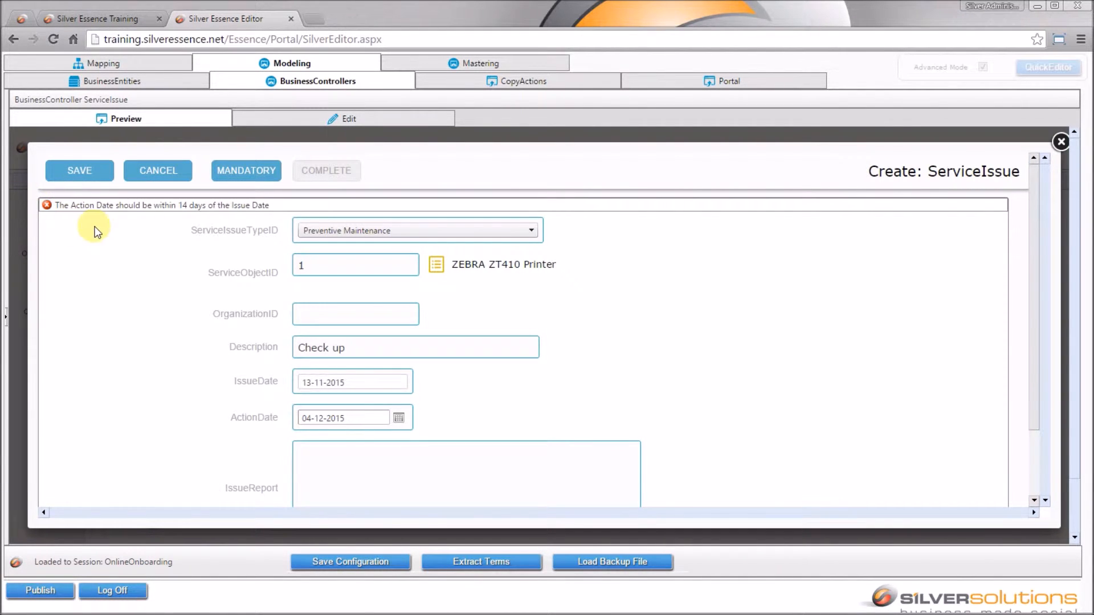
Step: Change the issue's ActionDate to 20-11-2015, within 14 days of the issue date
drag(335, 382, 400, 392)
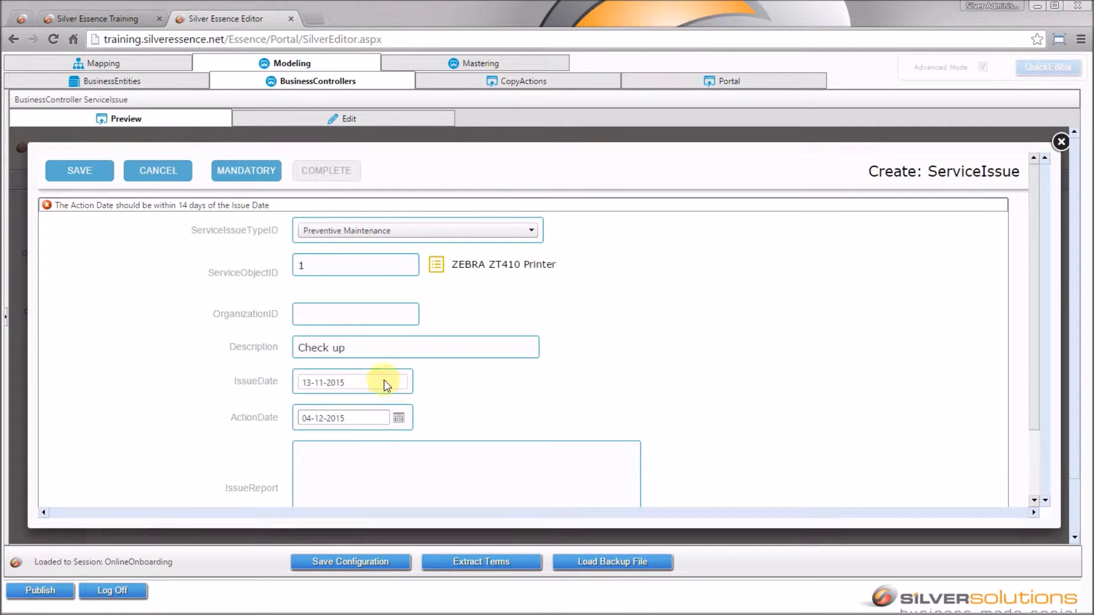
click(398, 418)
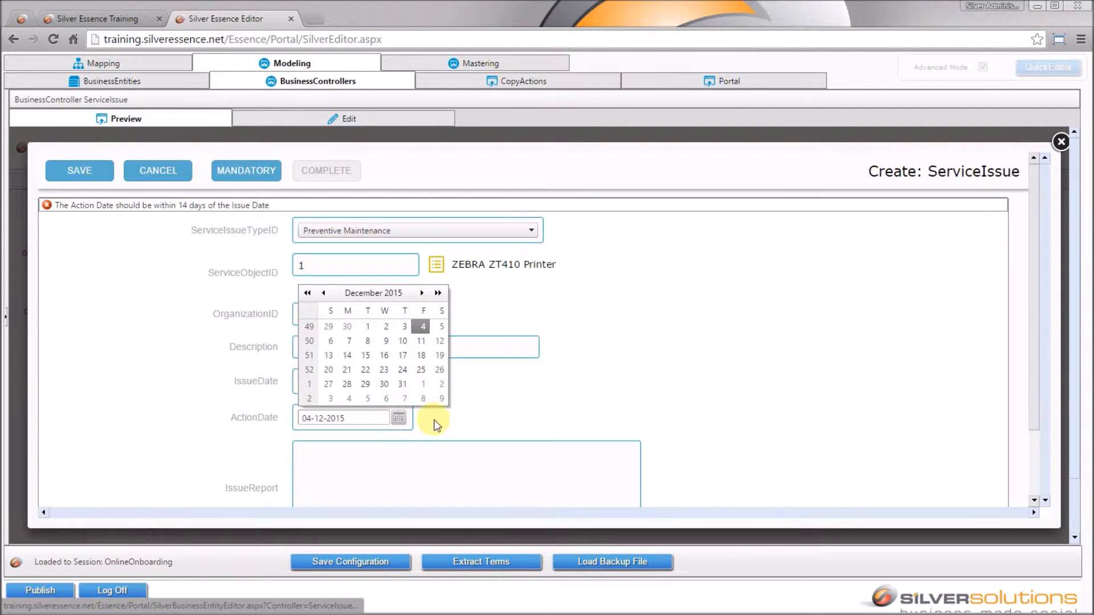
click(323, 293)
click(421, 370)
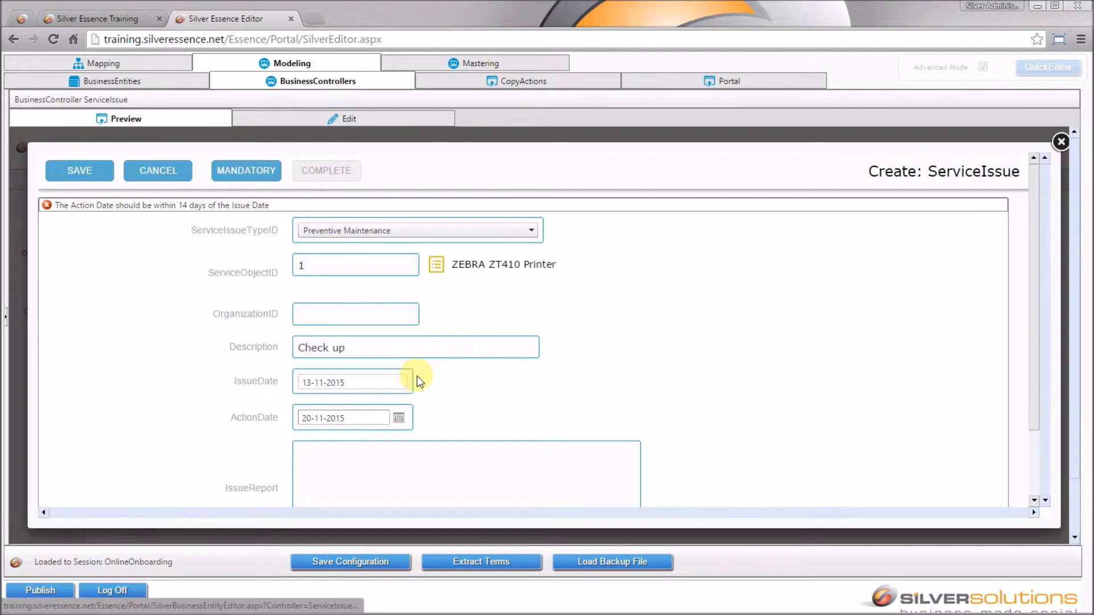
Step: Save the new Preventive Maintenance issue and return to the ServiceIssues list
click(86, 169)
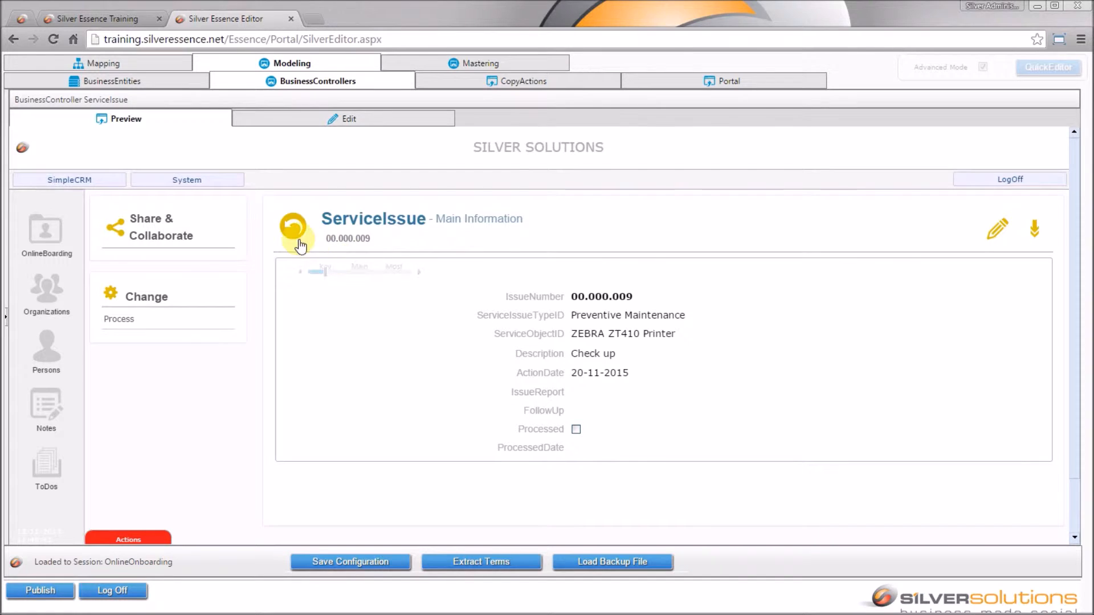
click(290, 227)
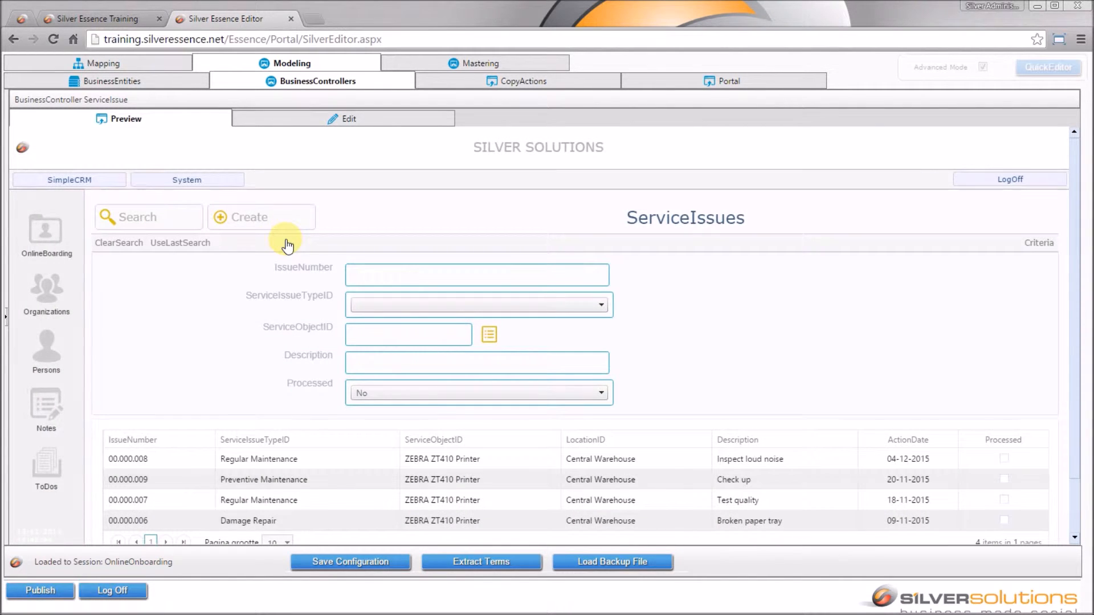
Step: Open the "Inspect loud noise" issue and expand it to the Most detail level to examine its dates and Created and Modified timestamps
click(556, 466)
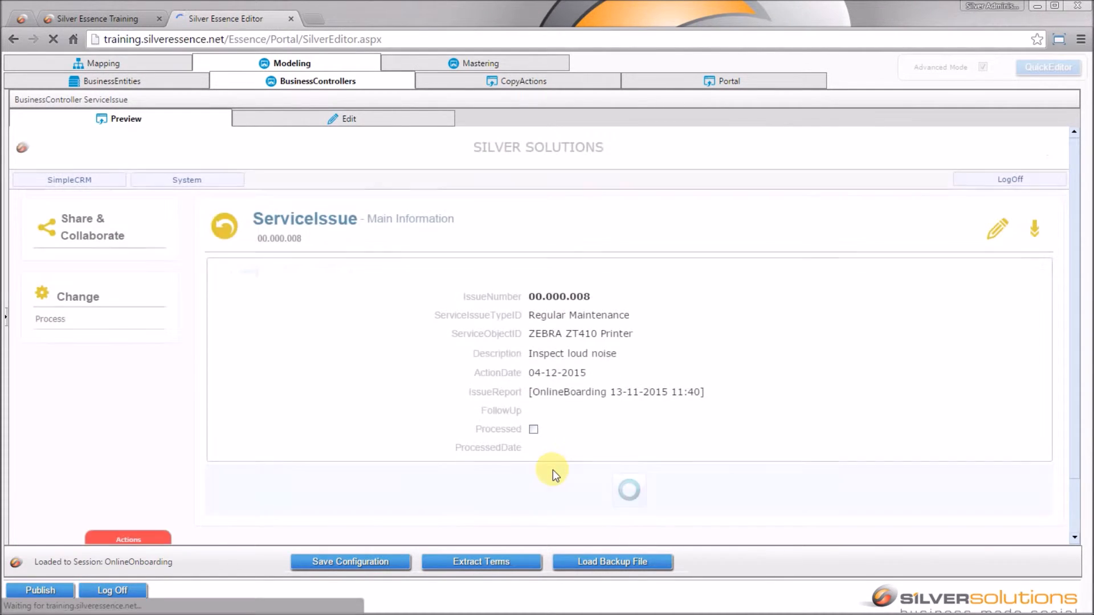
click(393, 267)
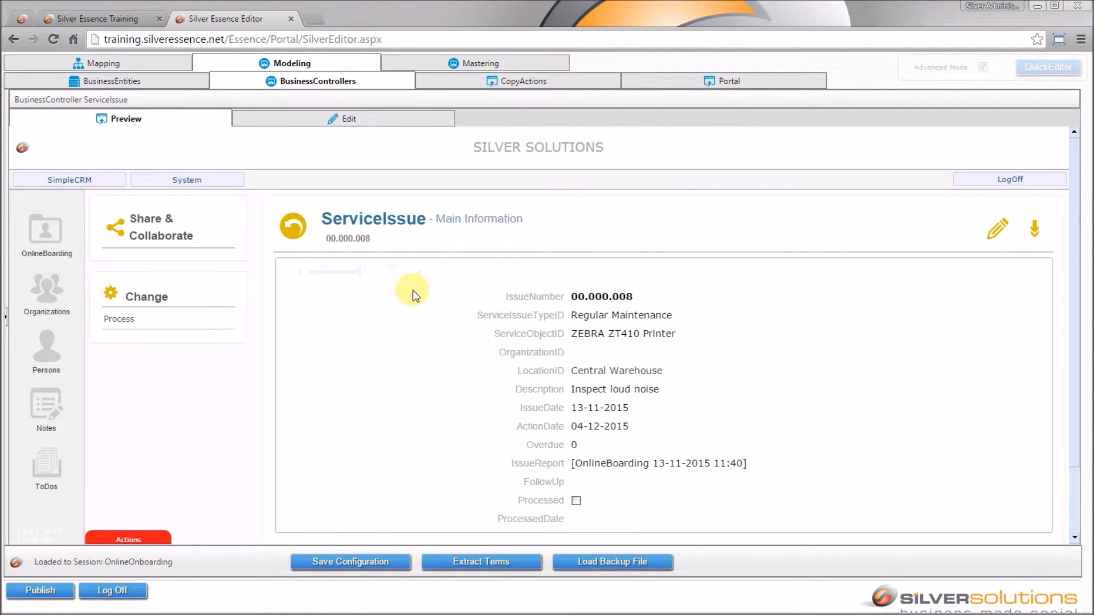
click(399, 271)
scroll(409, 308, down, 2)
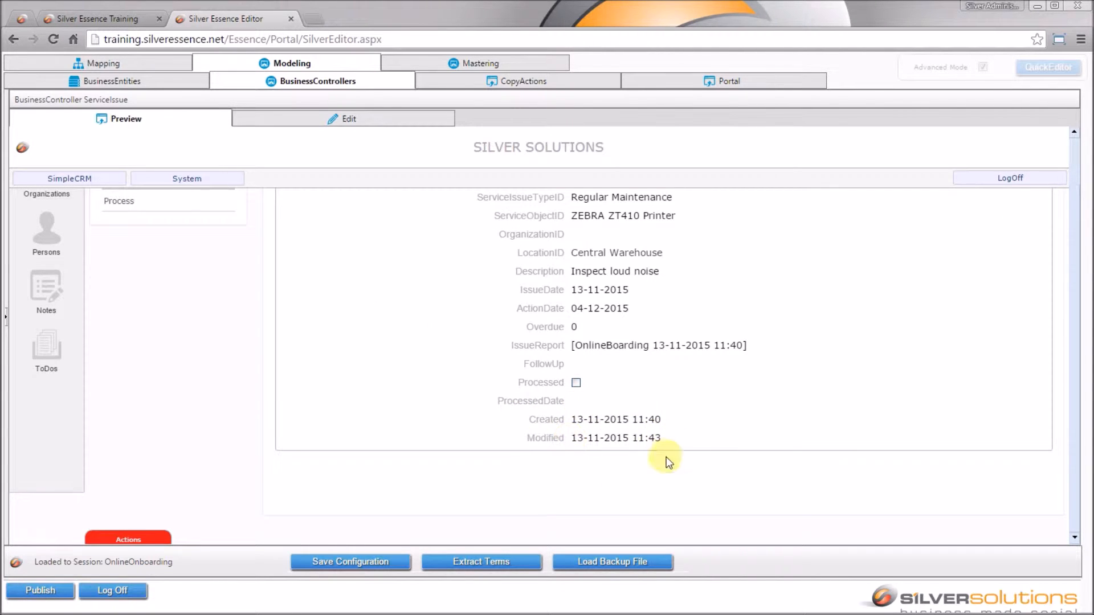
scroll(730, 422, up, 2)
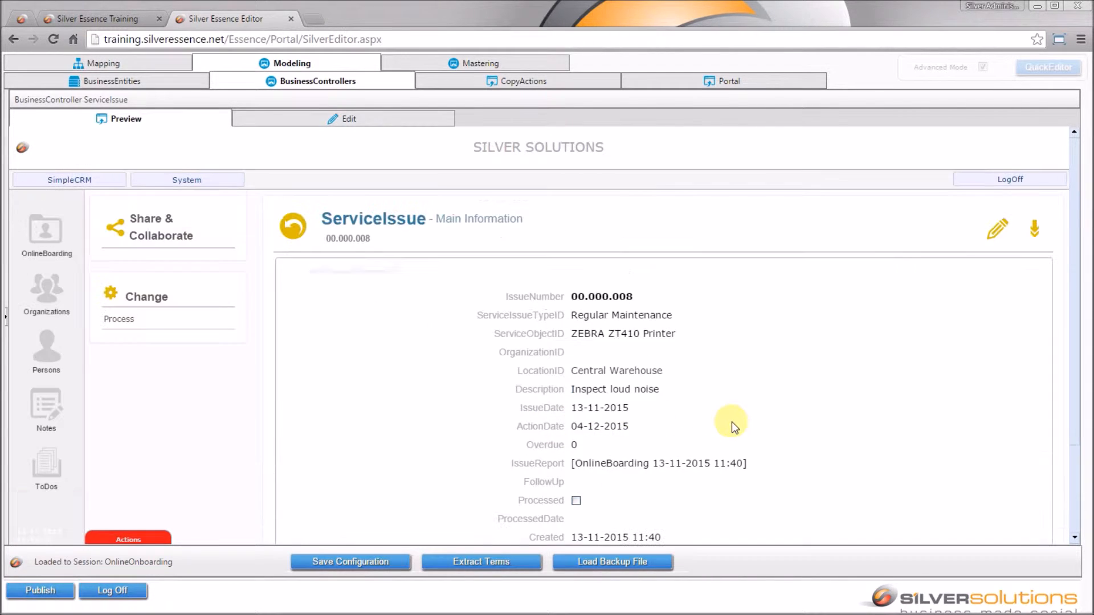
Step: Edit the issue's description to "Inspect loud noise!" and try to update it, testing the ActionDate validation on an existing issue
click(999, 234)
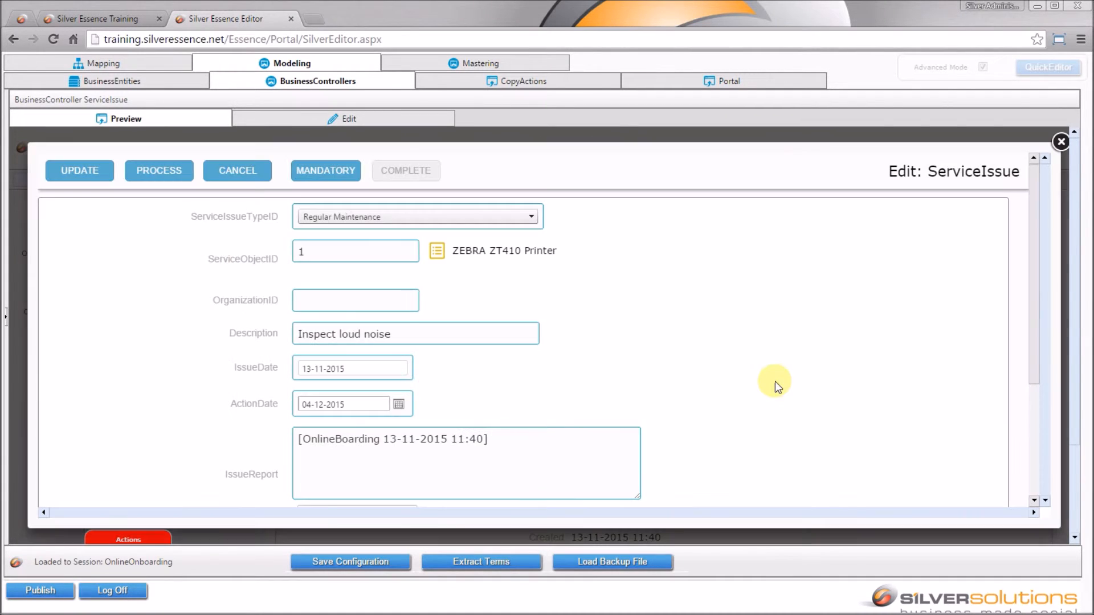
click(445, 333)
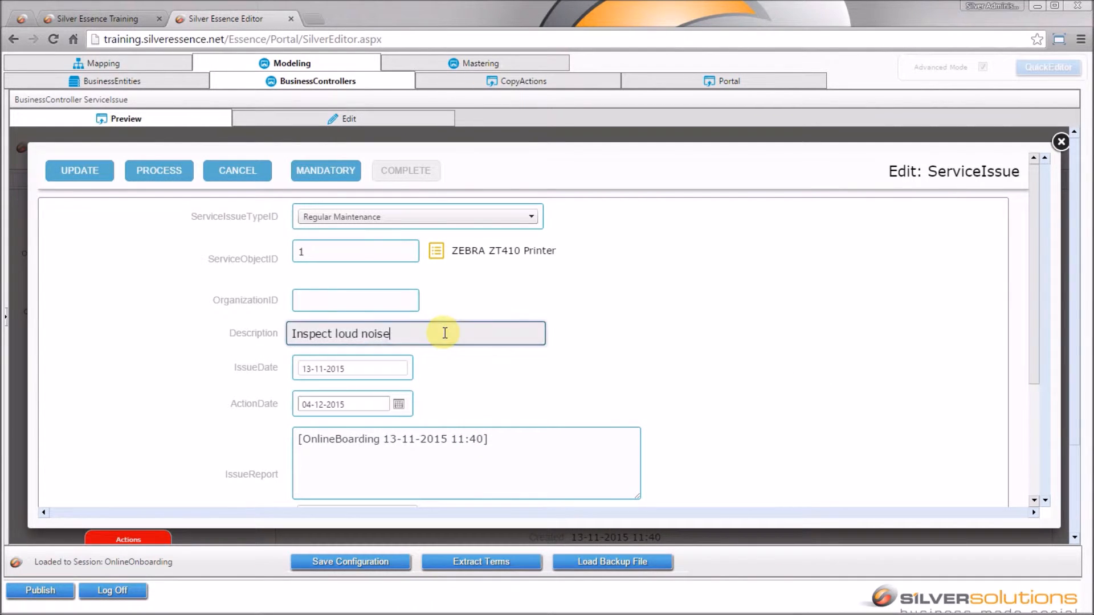
text(!)
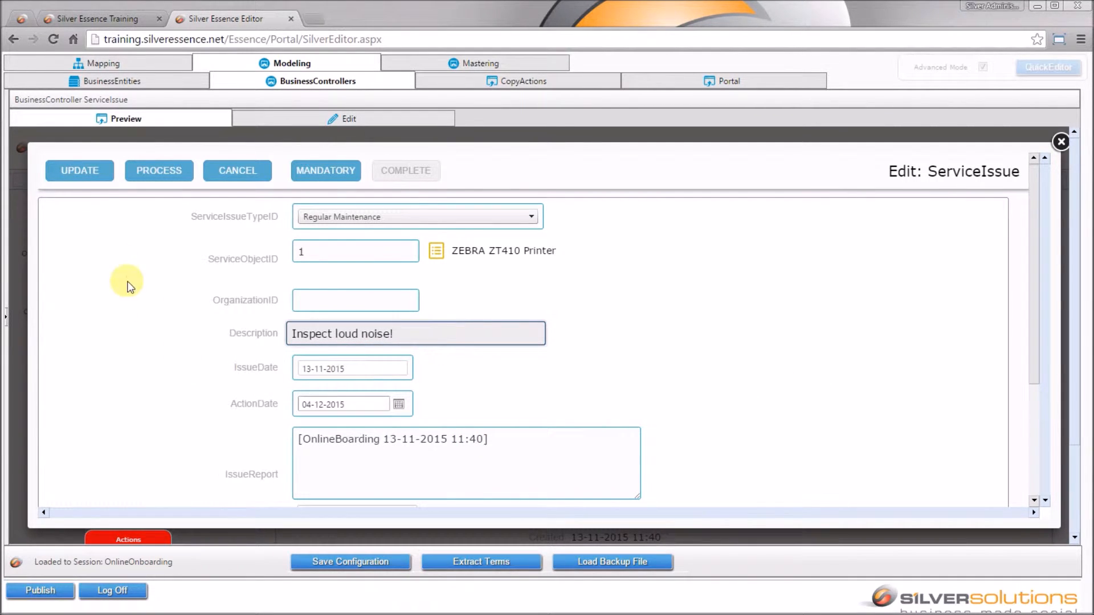
click(84, 174)
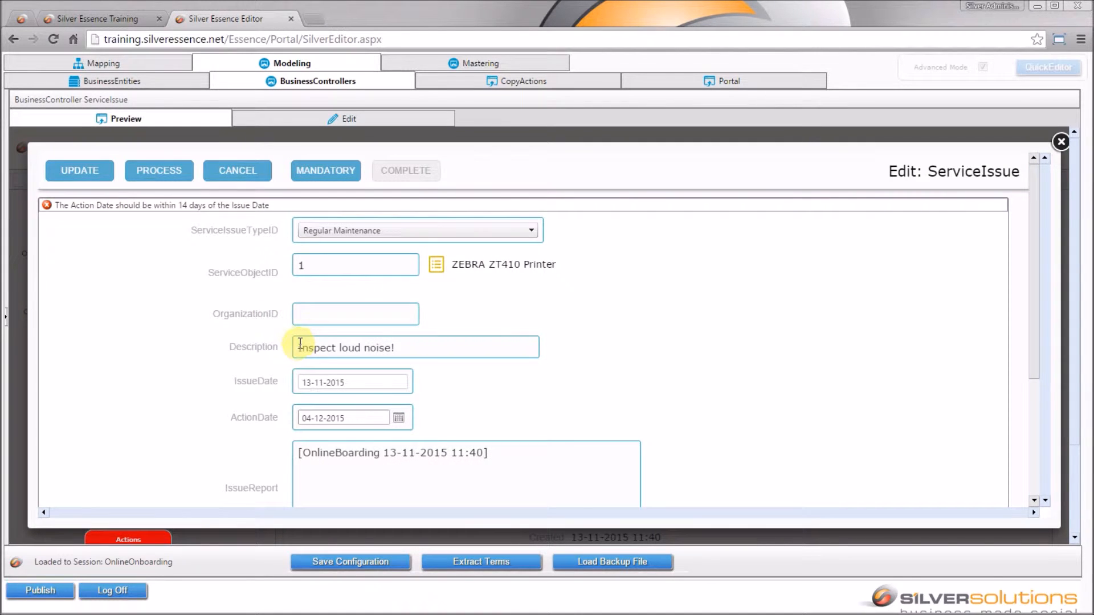
Step: Set the existing issue's ActionDate to 27-11-2015 and update the issue
click(399, 418)
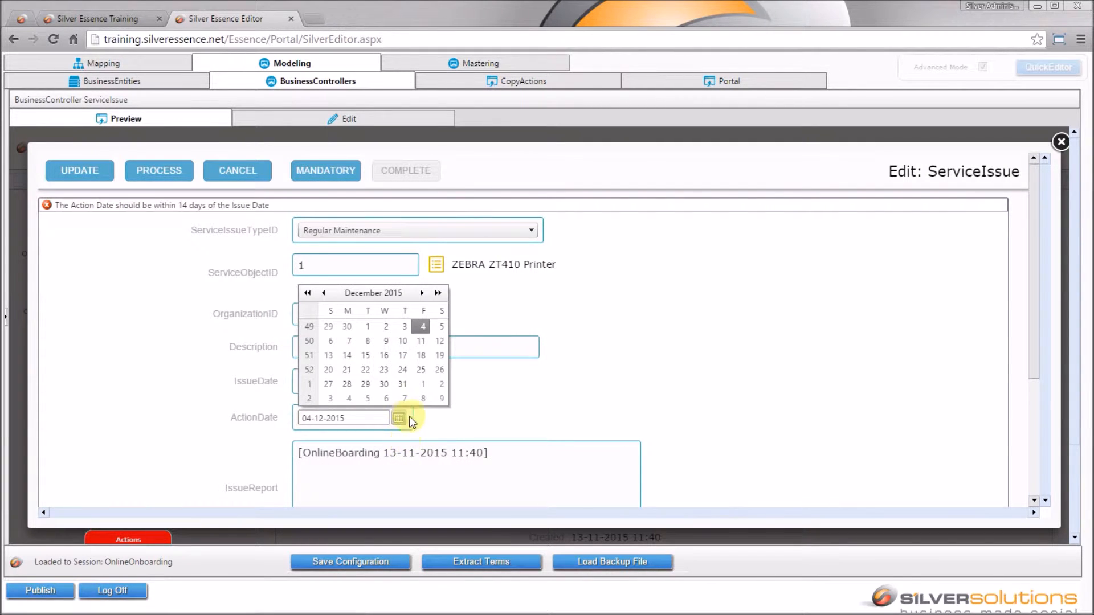
click(323, 293)
click(422, 384)
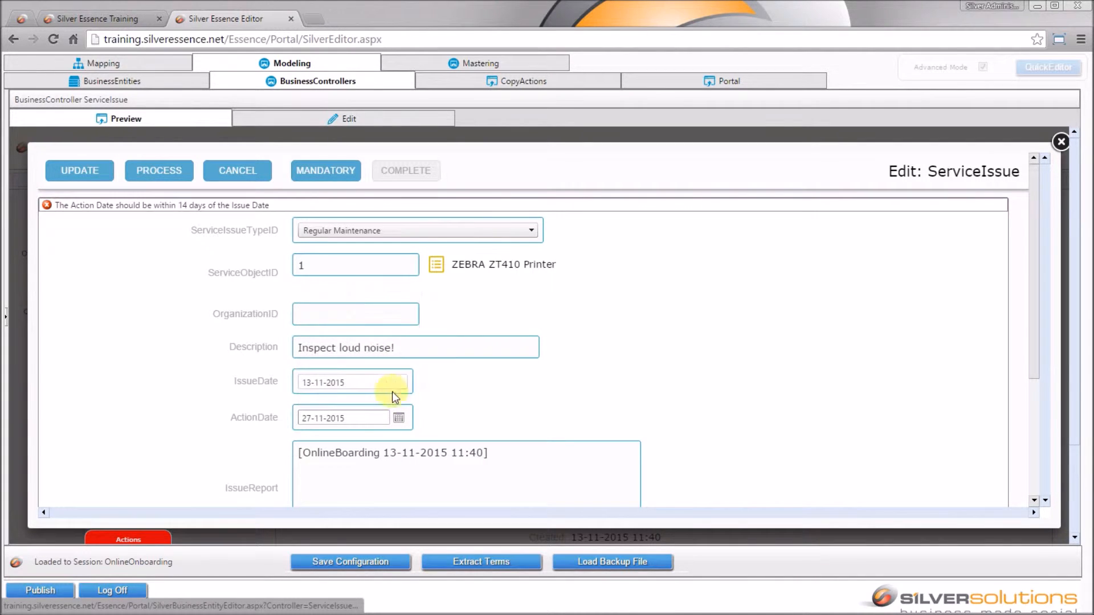
click(73, 173)
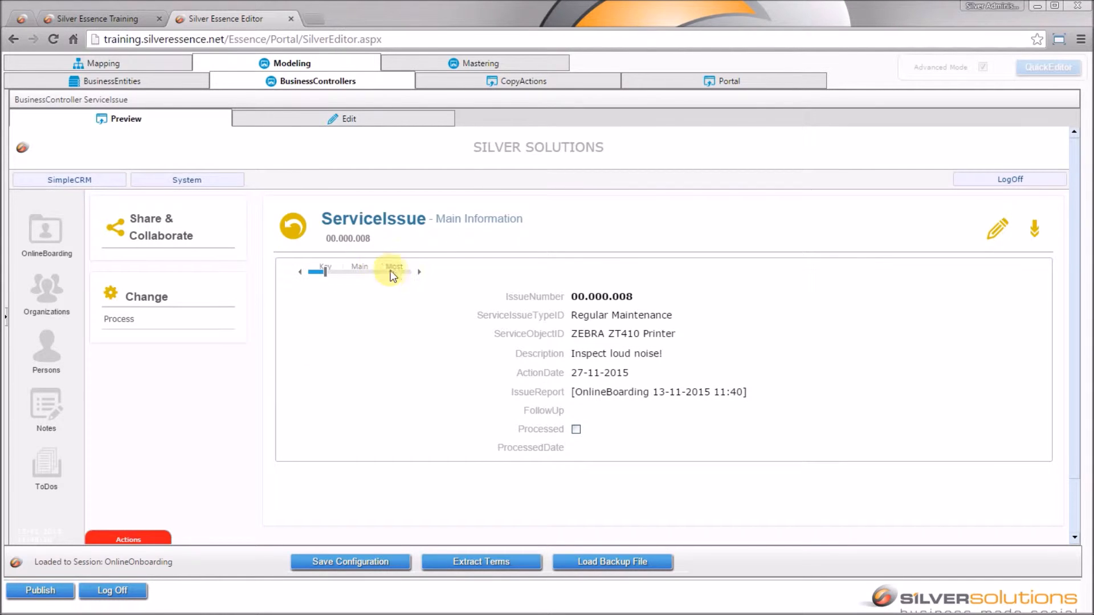
Step: Show the updated issue at the Most detail level, check its Modified timestamp and return to the ServiceIssues list
click(404, 272)
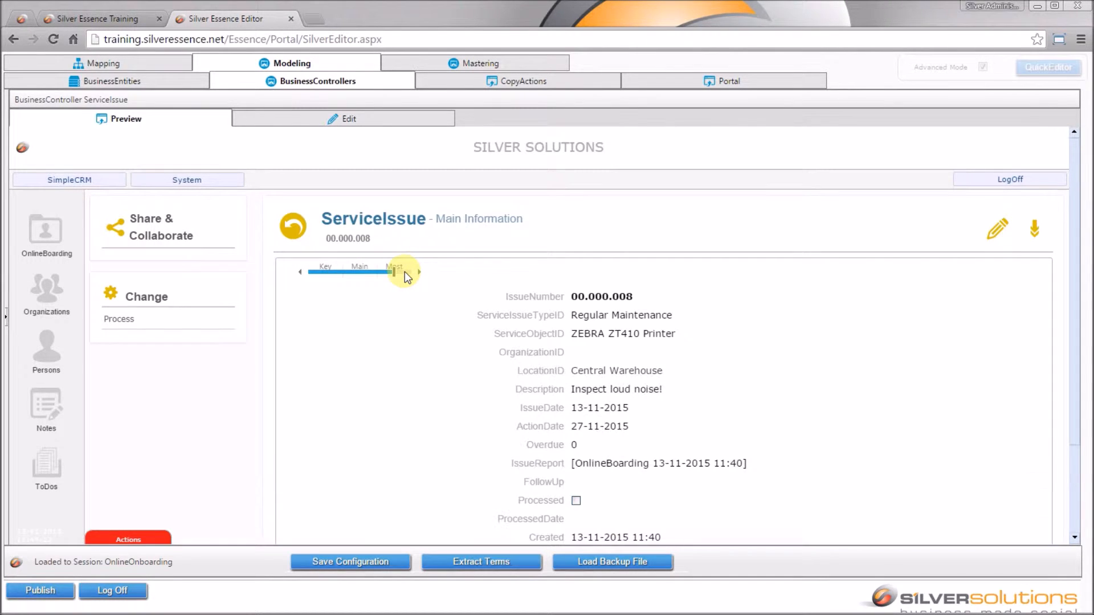
scroll(573, 426, down, 2)
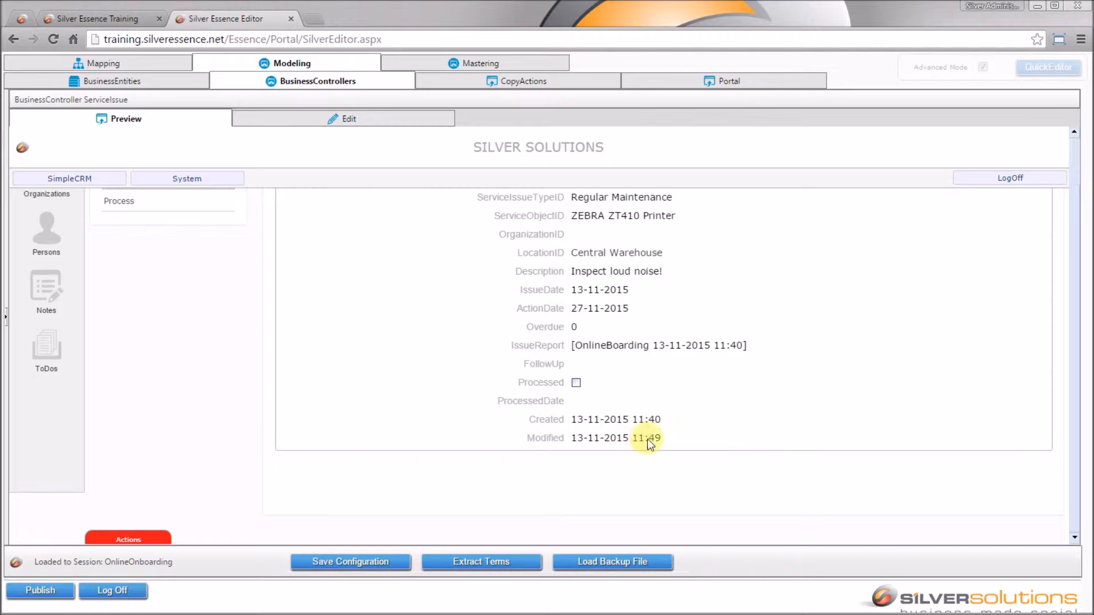
scroll(712, 424, up, 2)
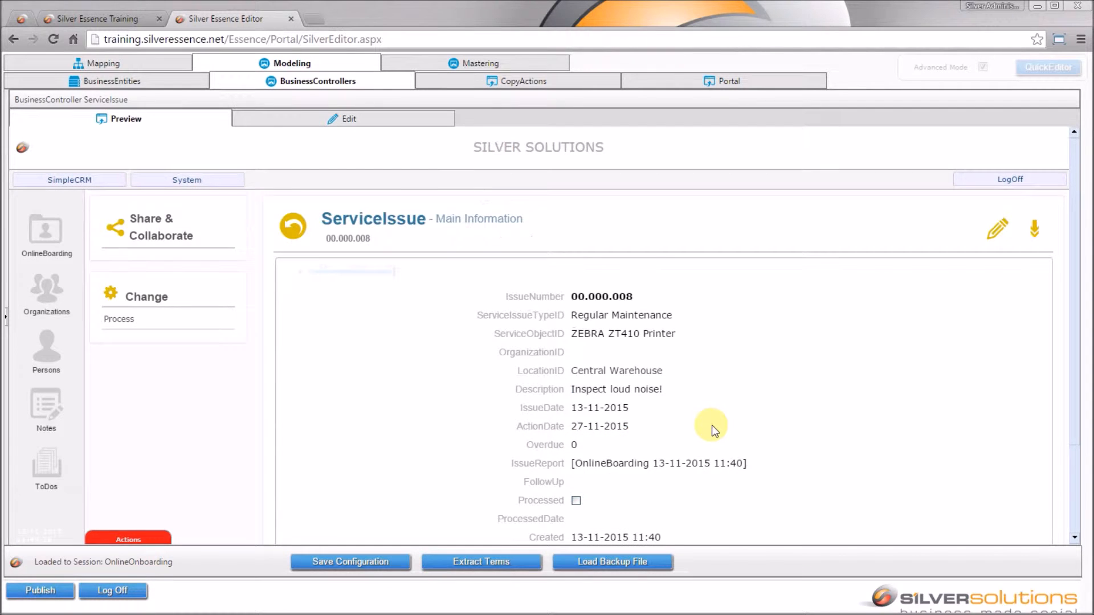
click(293, 227)
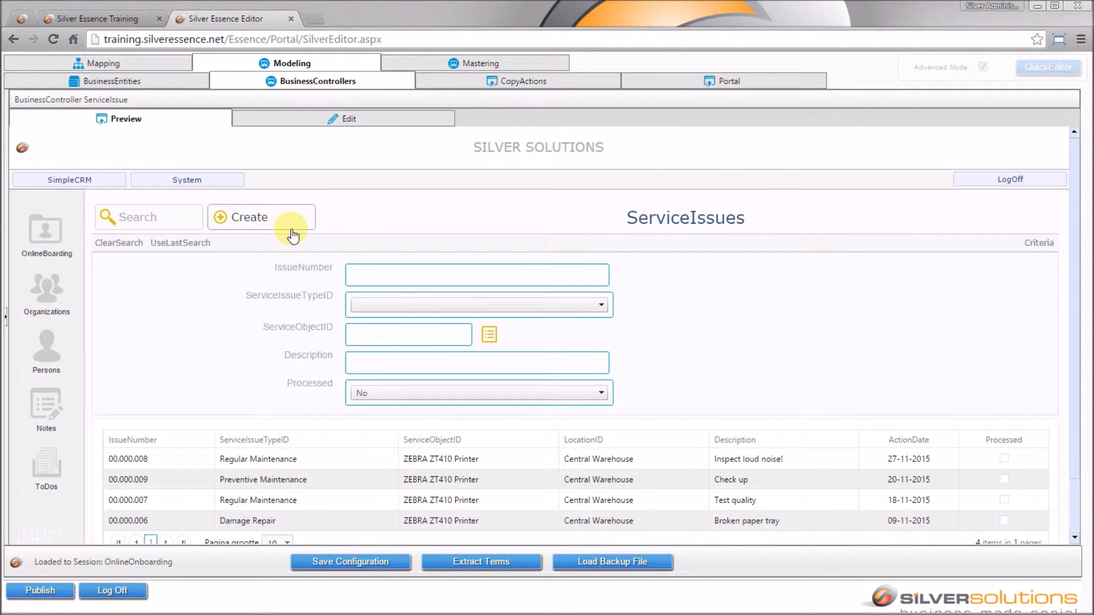
Step: Open a blank service issue form to inspect the OrganizationID field, and cancel it without saving
click(292, 230)
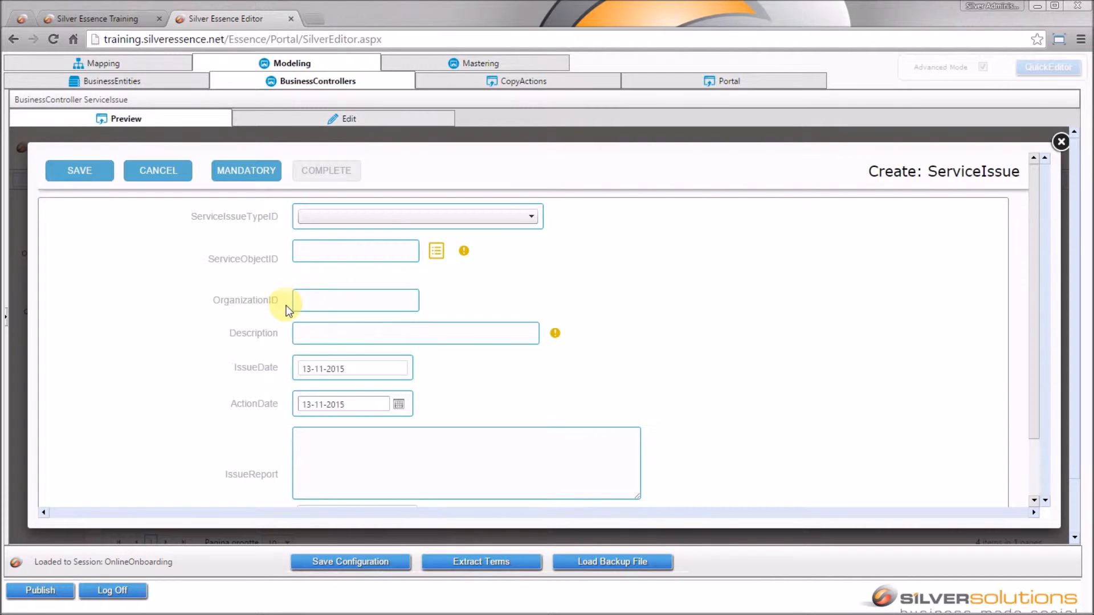
click(341, 298)
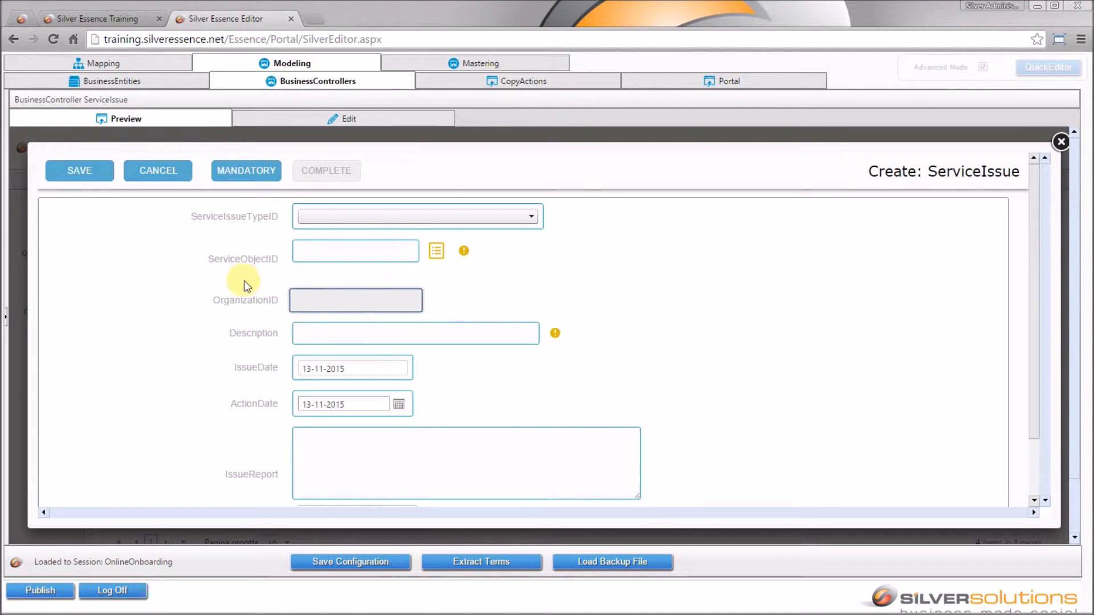
click(162, 171)
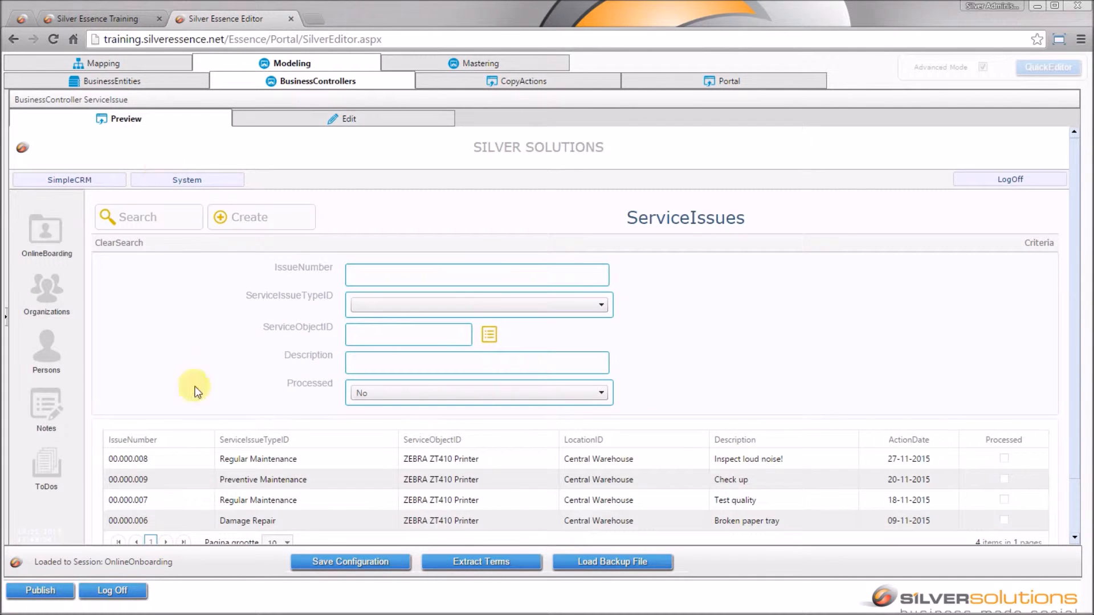
Step: In the ServiceIssue business entity, set the OrganizationID property's Trigger Properties to ServiceObjectID
click(177, 81)
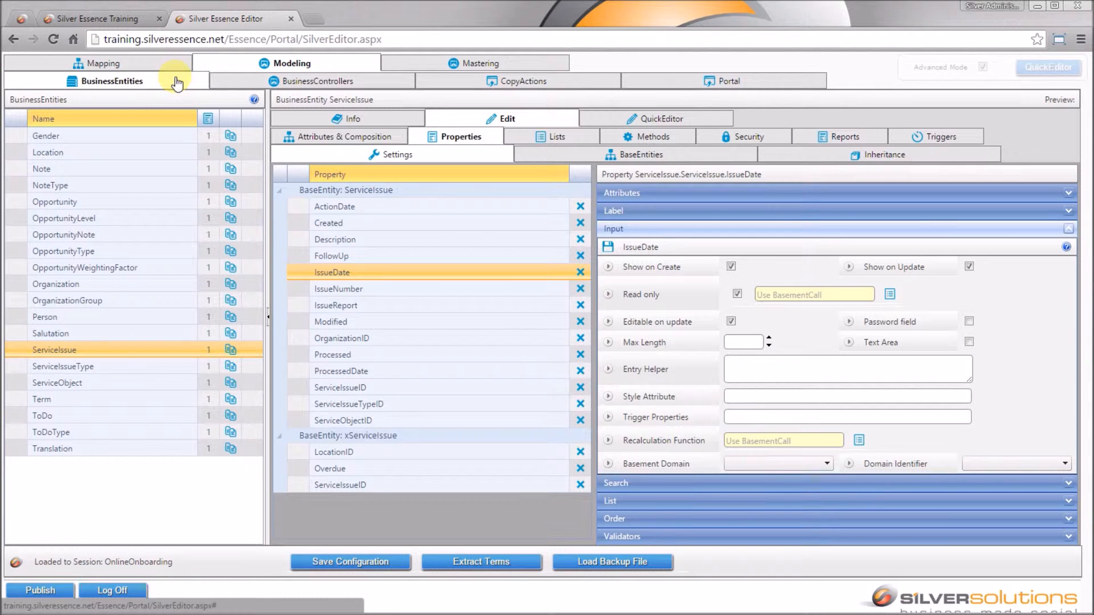
click(435, 337)
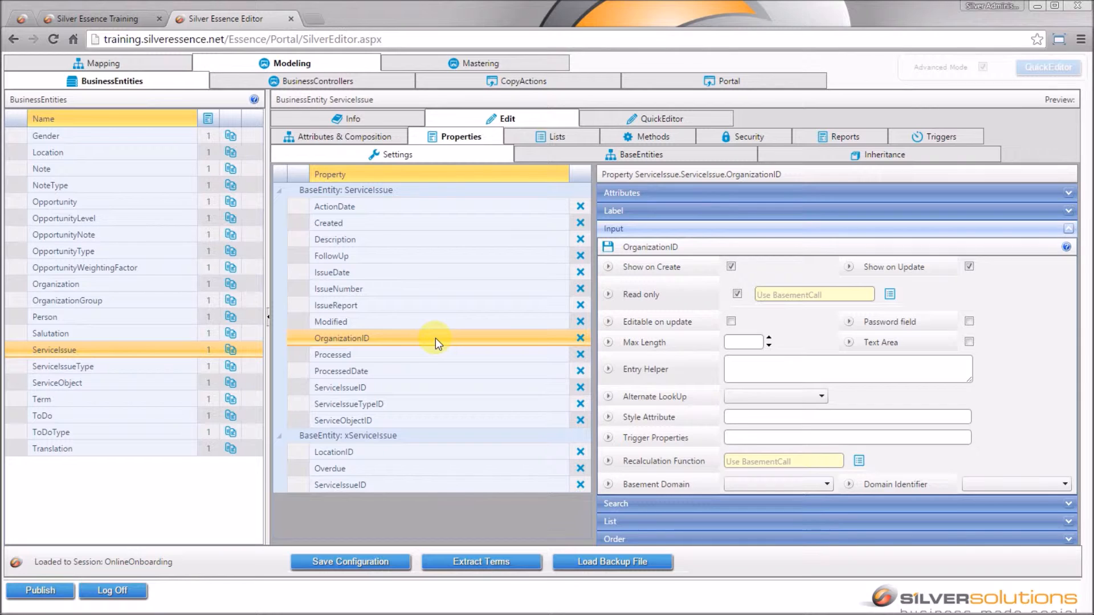
click(761, 438)
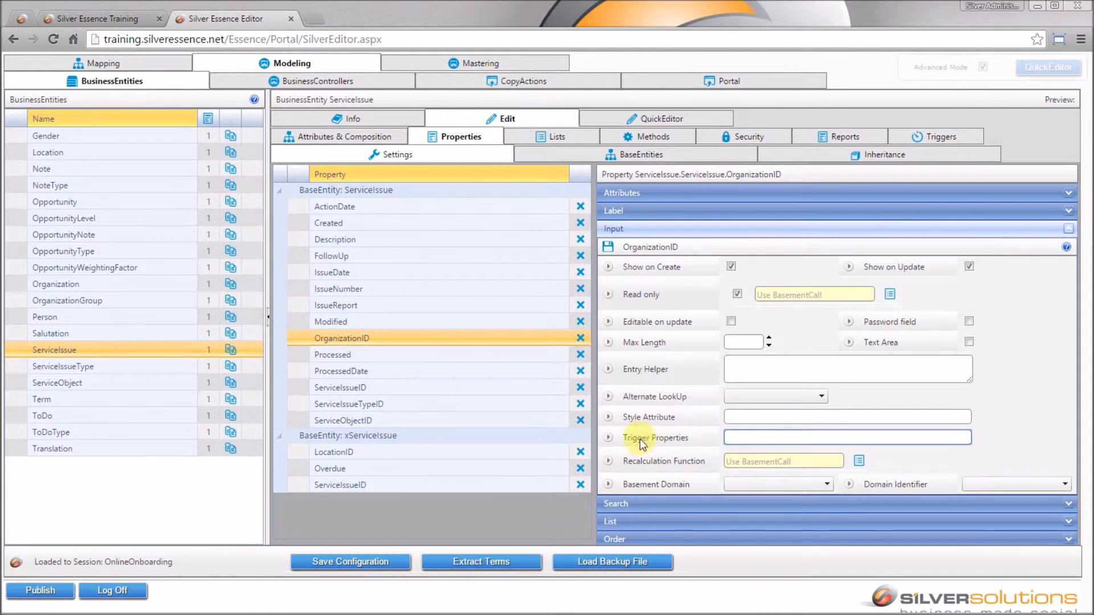
text(ServiceObjectID)
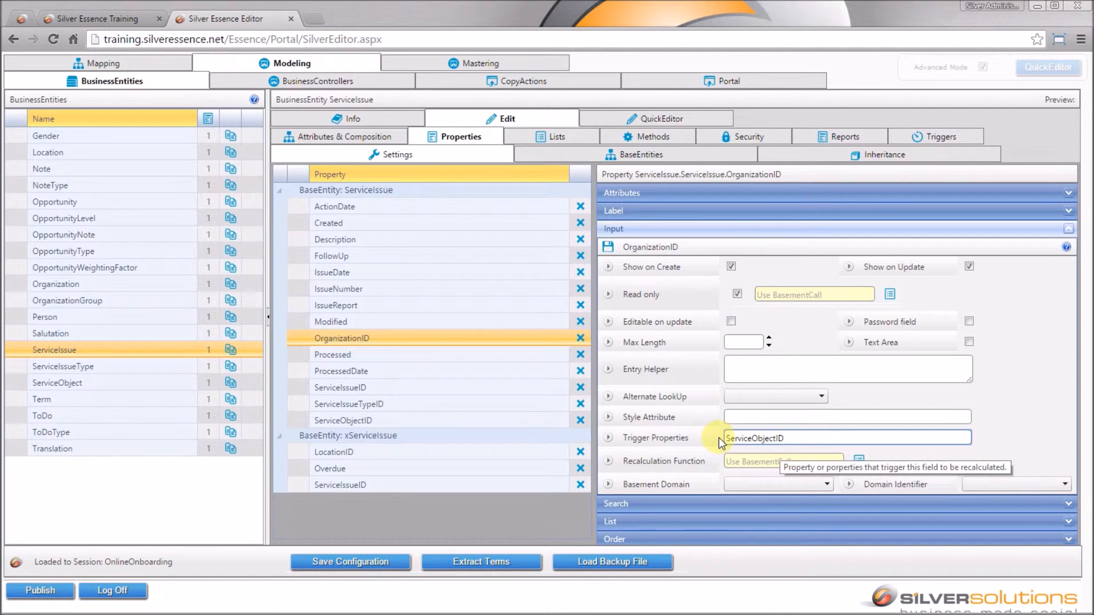
Step: For OrganizationID's recalculation function, choose GetValueFromTable from the category "Open Database Connection: Tools for Open Databases"
click(859, 461)
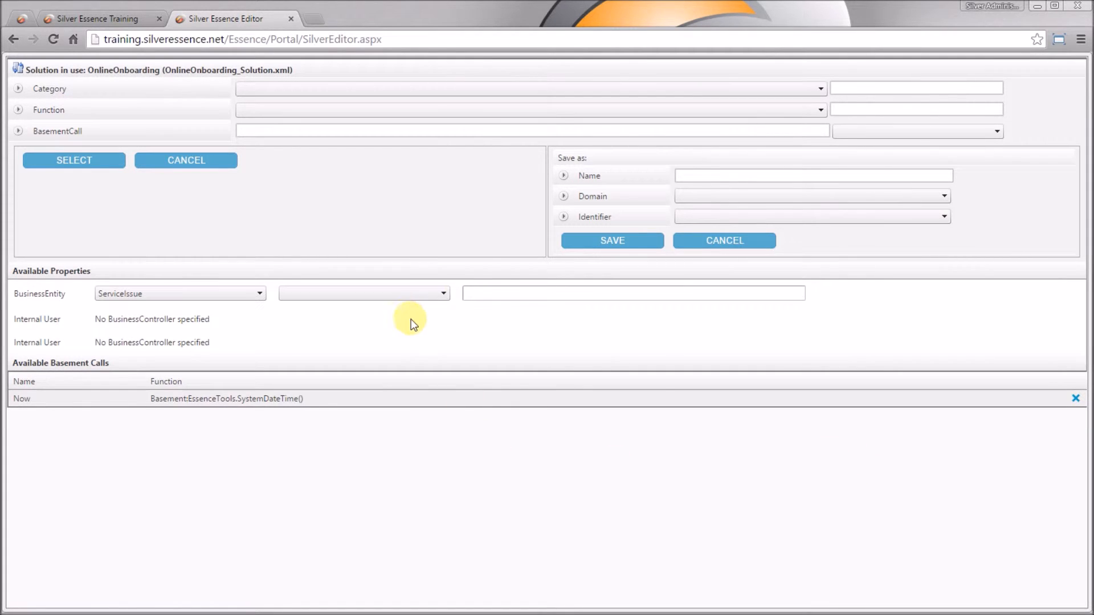
click(405, 89)
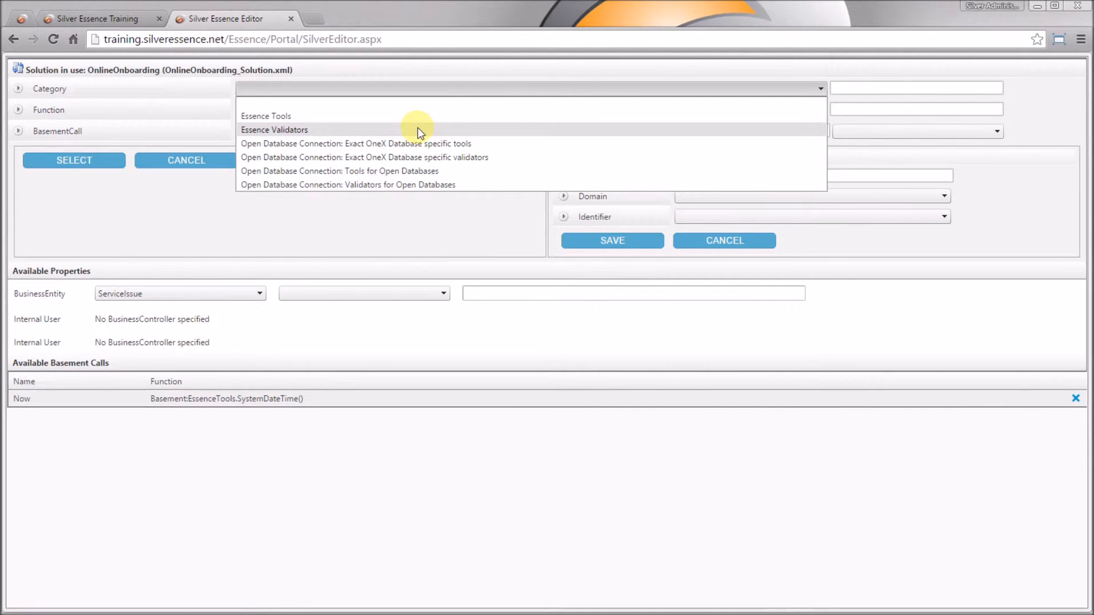
click(423, 172)
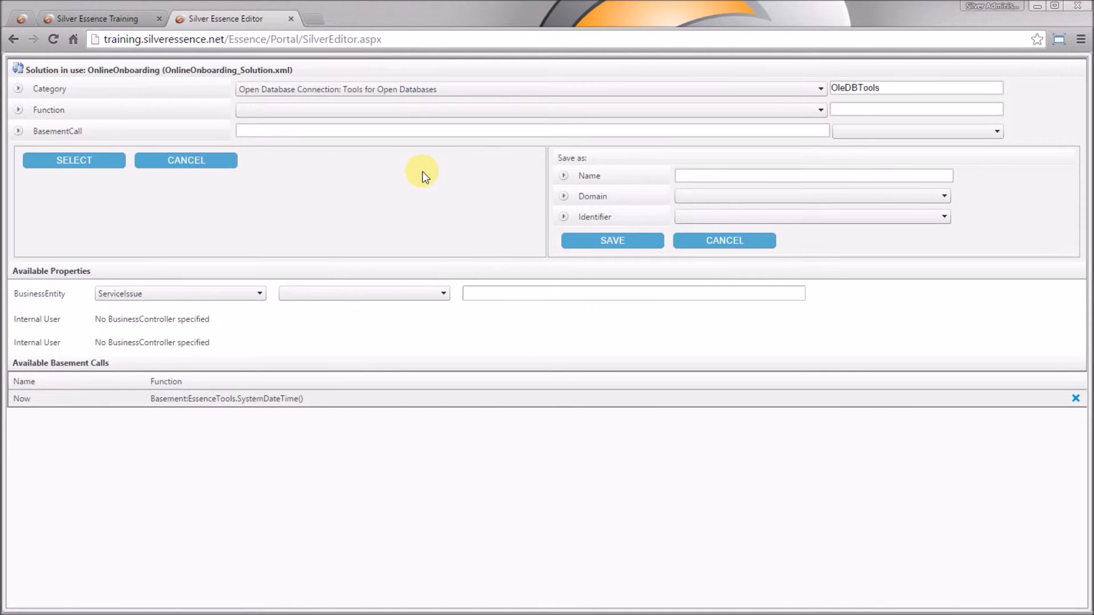
click(373, 110)
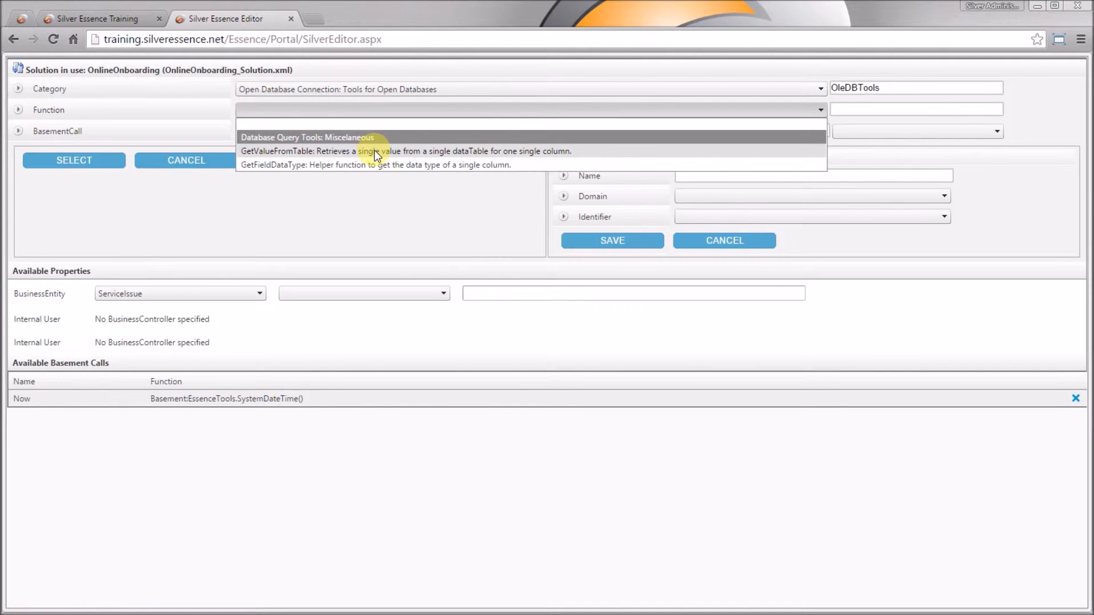
click(433, 152)
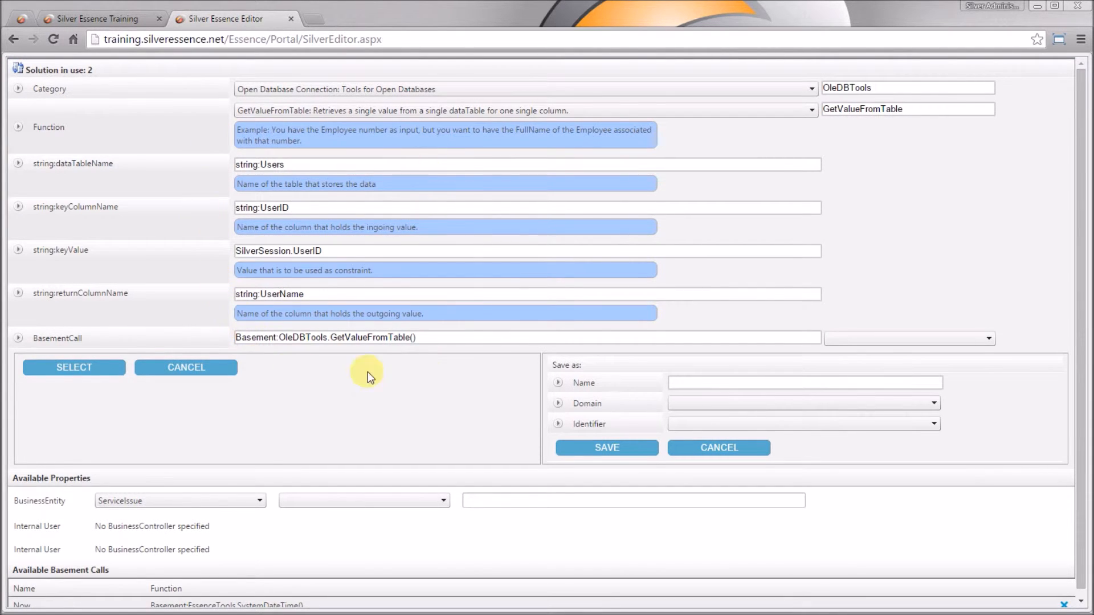
Step: Set the GetValueFromTable function's dataTableName to string:ServiceObjects
drag(268, 164, 297, 165)
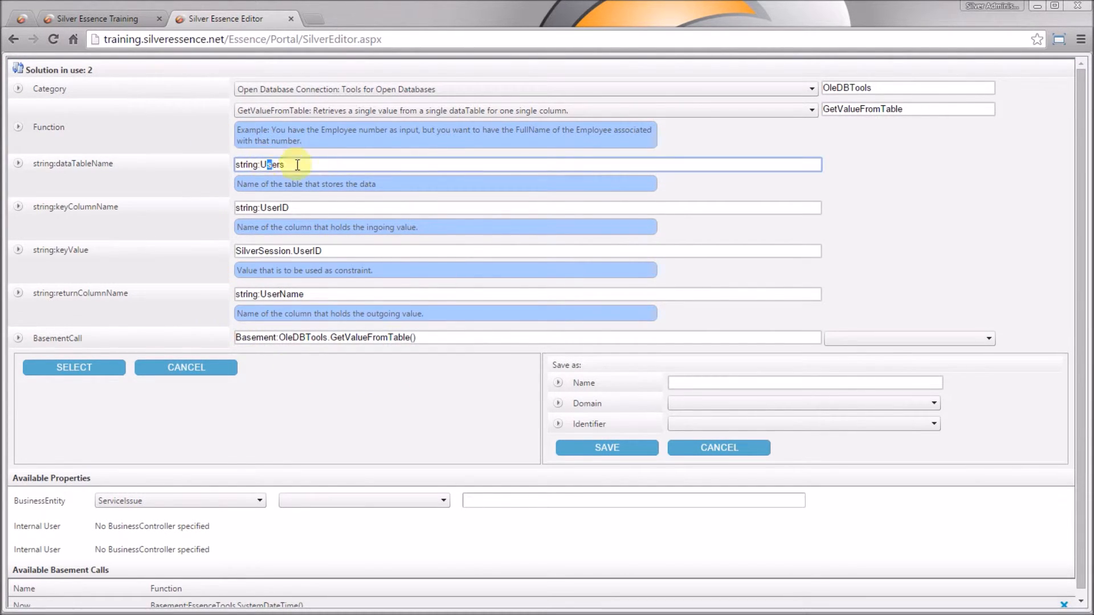
key(BackSpace)
key(BackSpace)
text(Service)
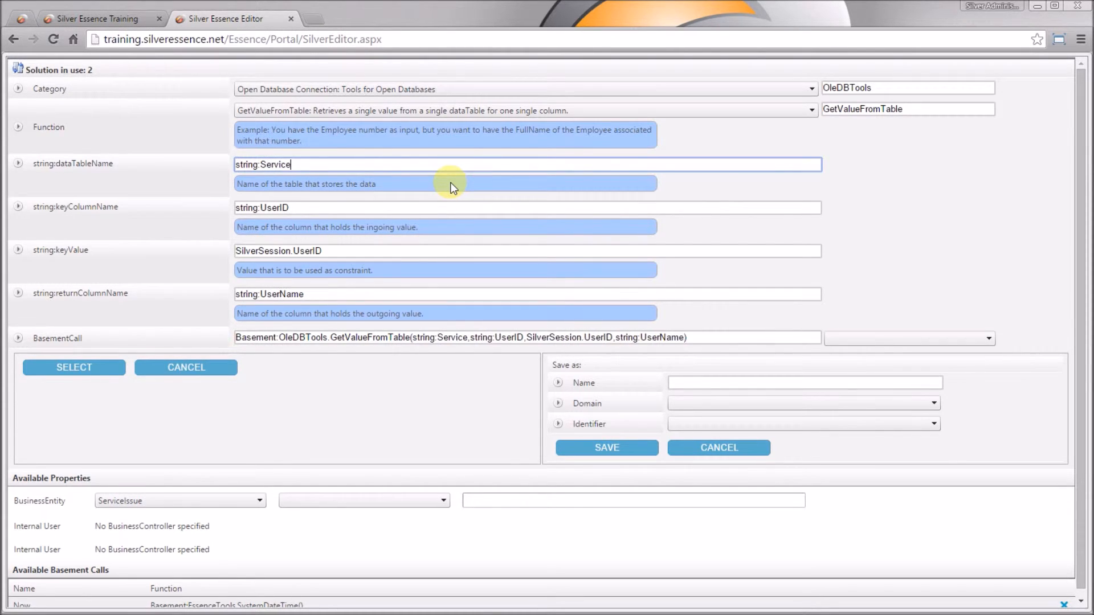
text(Objects)
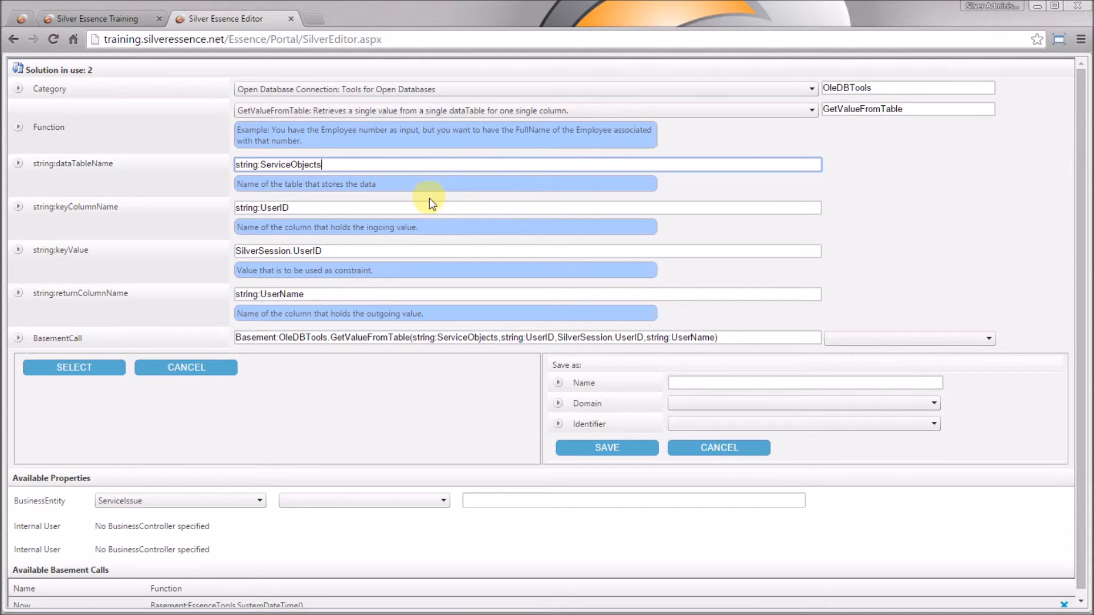
Step: Set the GetValueFromTable function's keyColumnName to string:ServiceObjectID
click(261, 210)
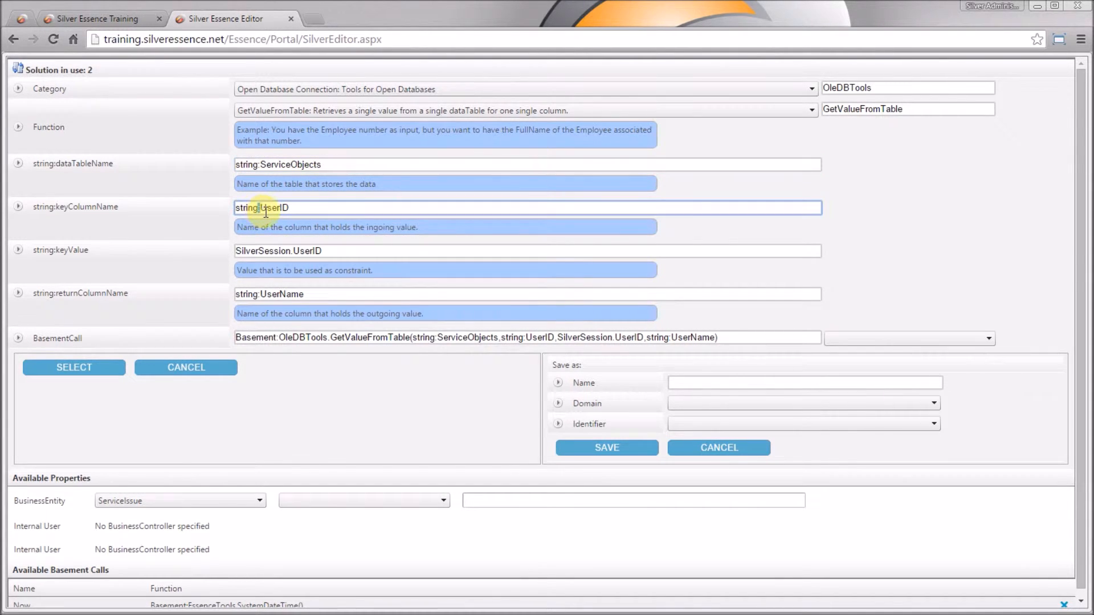
drag(260, 209, 323, 207)
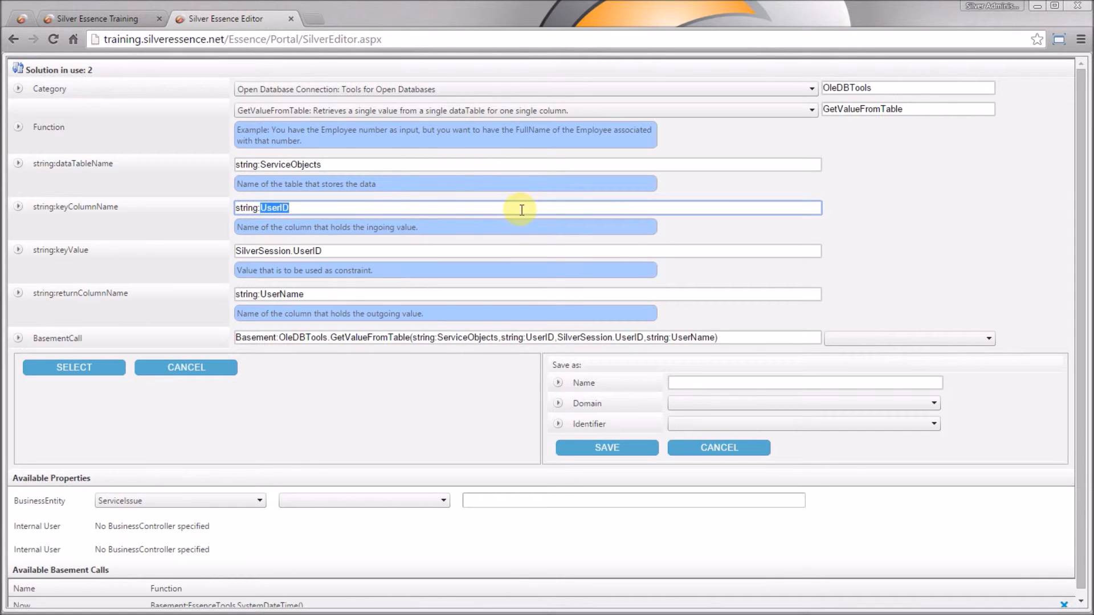
text(ServiceO)
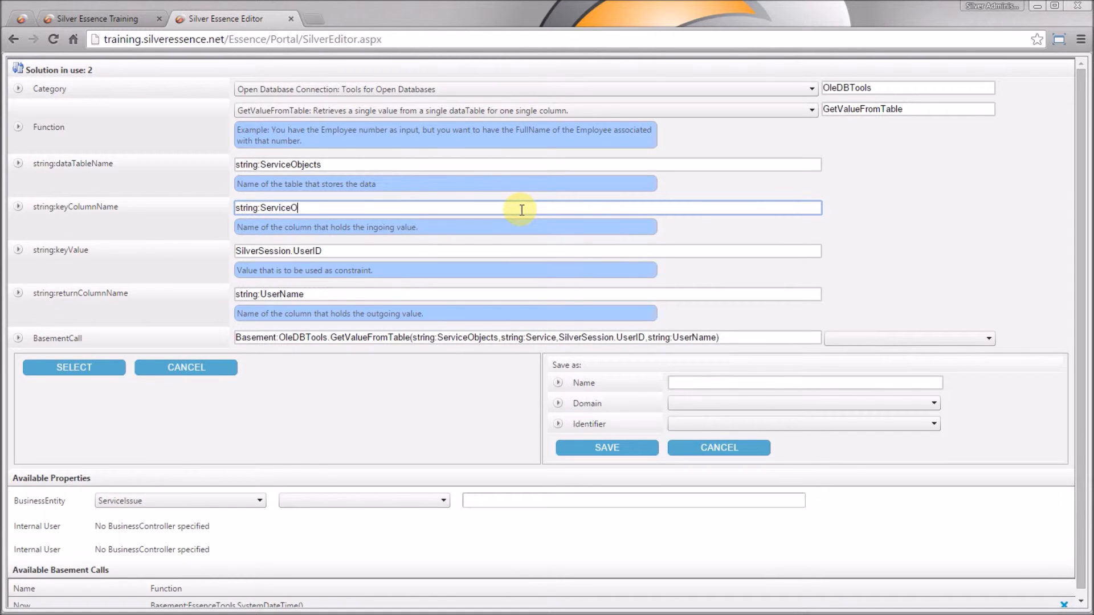
text(bjectID)
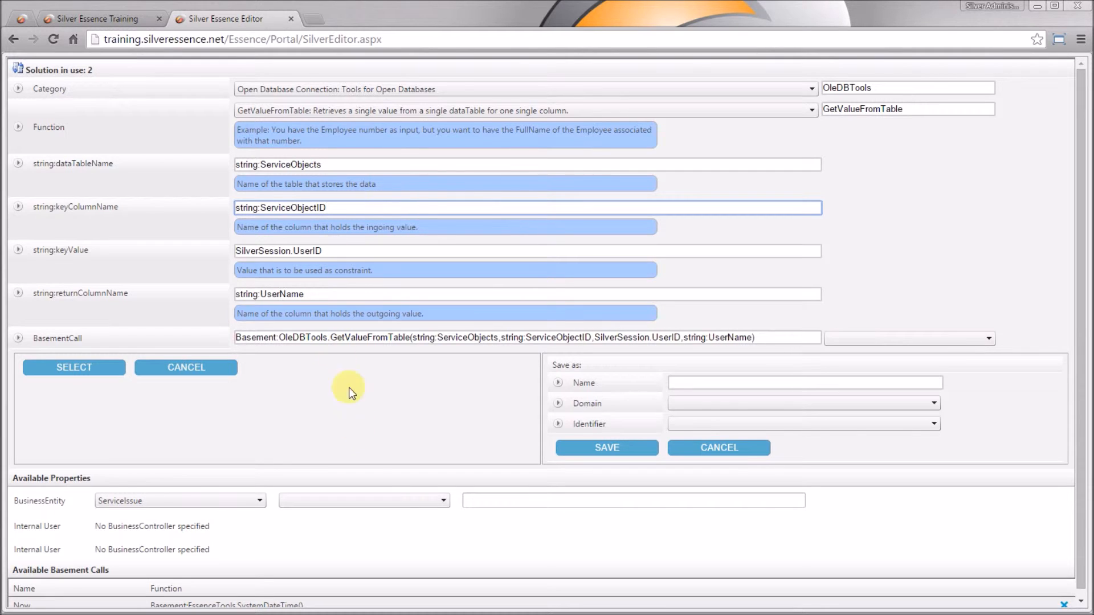
Step: Set keyValue to the ServiceIssue entity's ServiceObjectID property reference, BusinessEntityProperty:ServiceIssue.ServiceObjectID
click(435, 504)
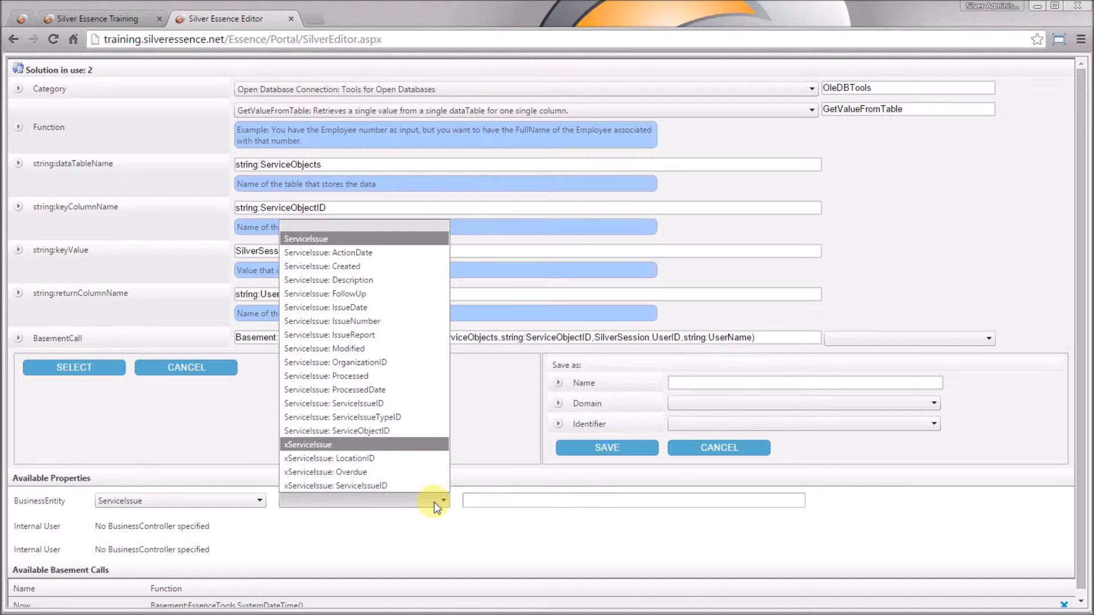
click(395, 431)
key(ctrl+c)
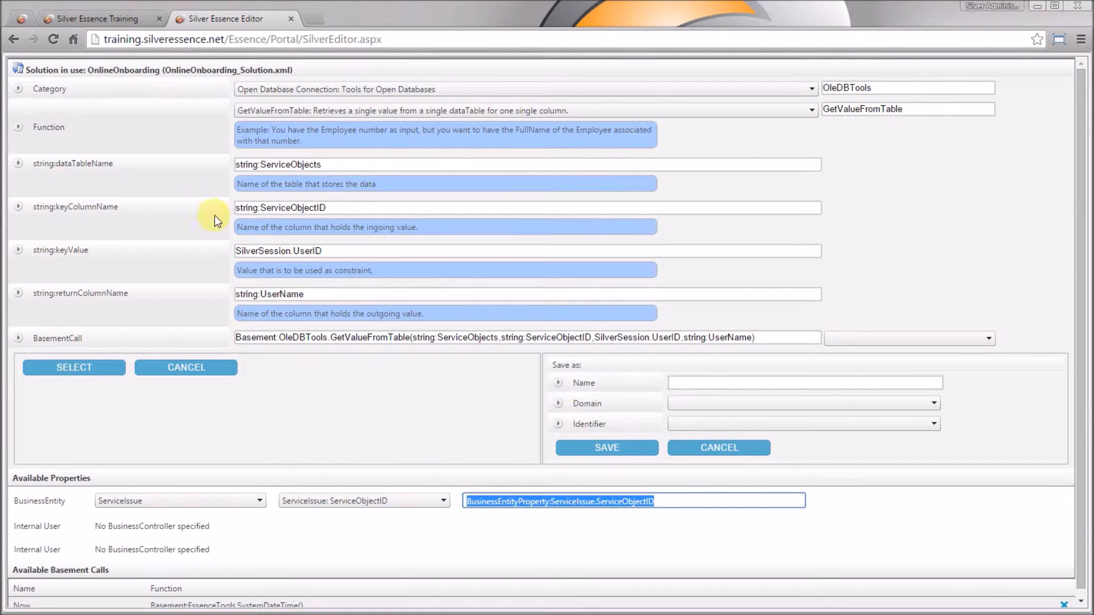
drag(372, 256, 166, 239)
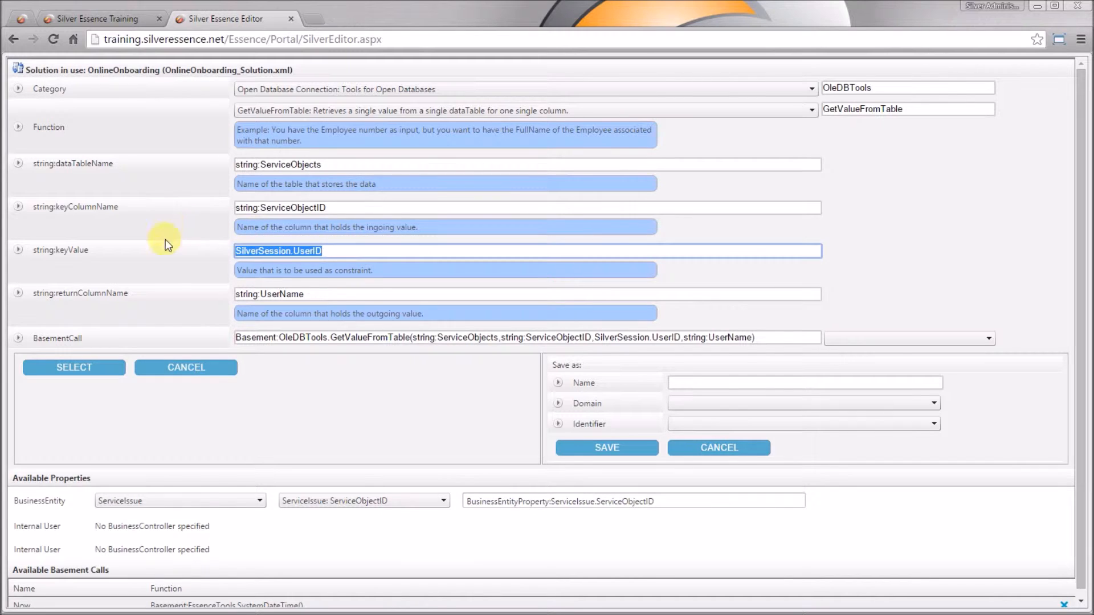
key(ctrl+v)
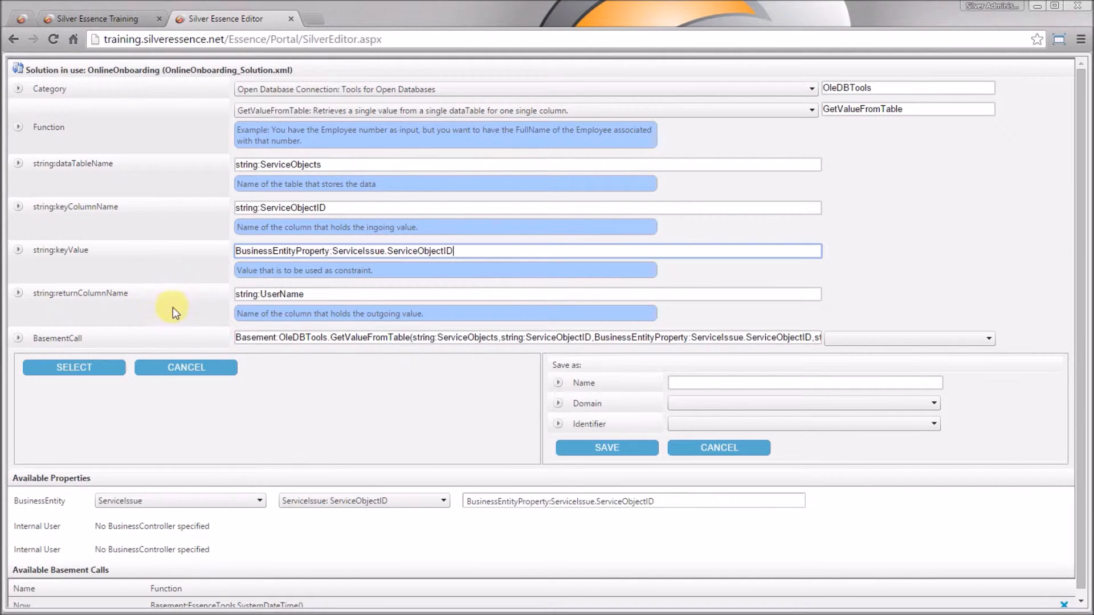
Step: Set returnColumnName to string:OwnerOrganizationID and apply the completed GetValueFromTable call as OrganizationID's recalculation function
drag(261, 295, 482, 300)
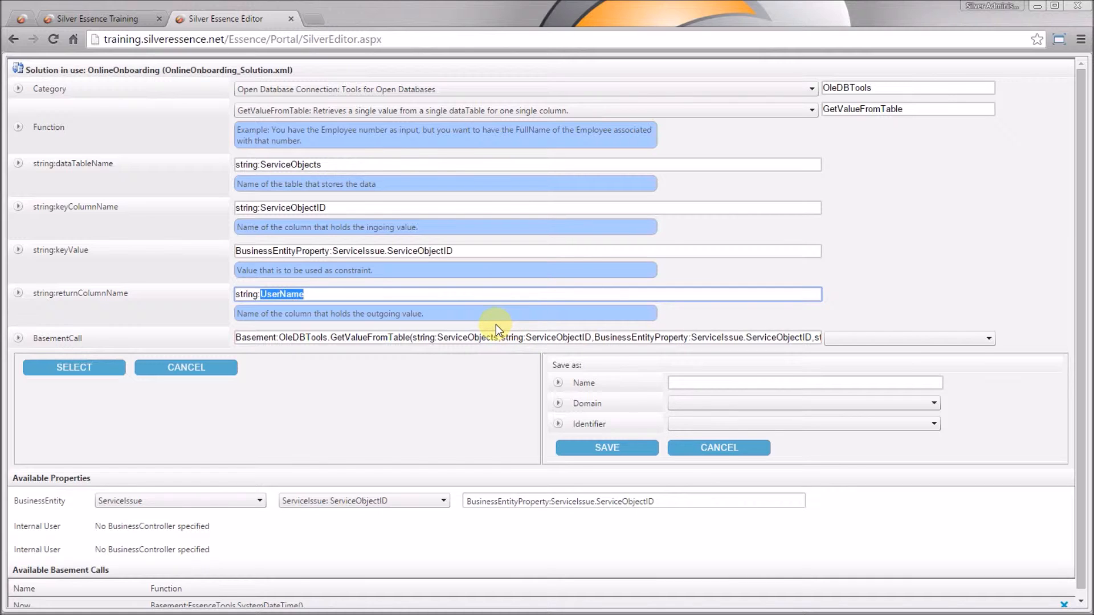
text(OwnerOrganizationID)
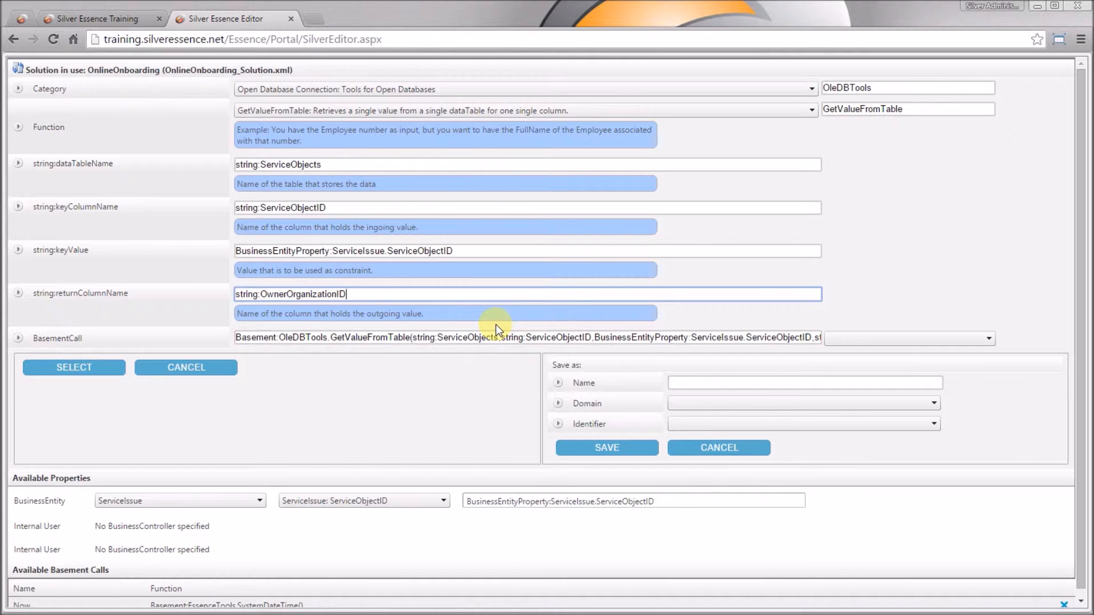
key(Tab)
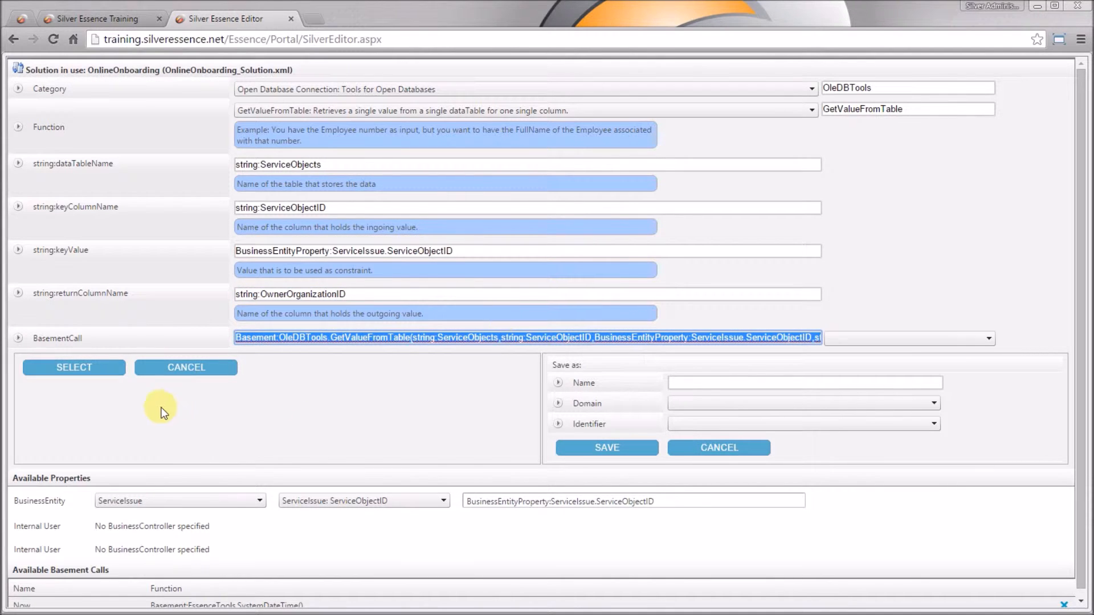
click(92, 367)
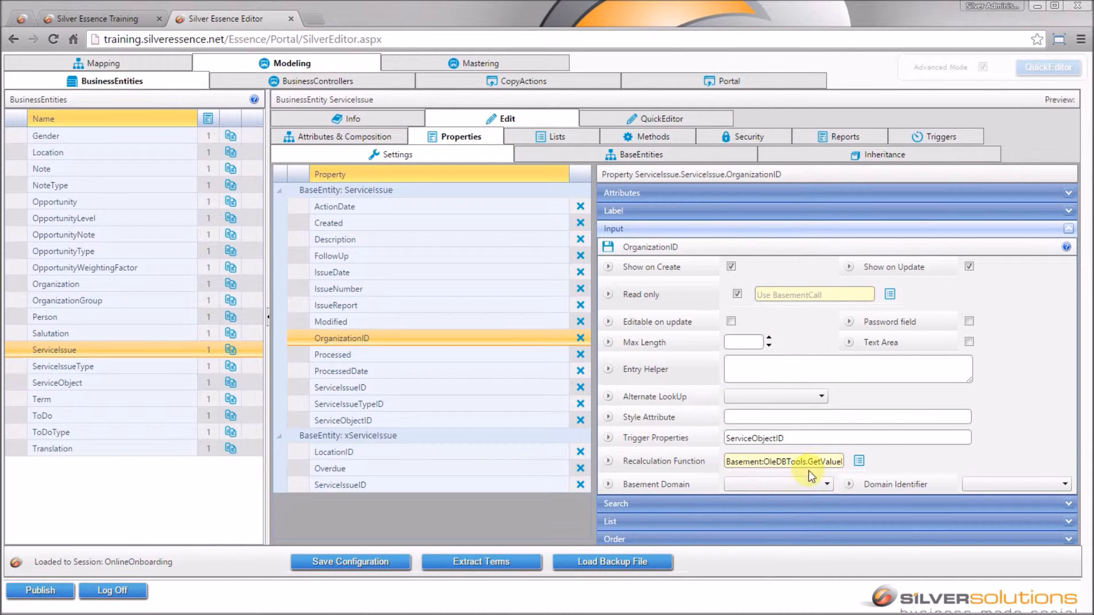
Step: Save the OrganizationID property and the configuration, and reload the ServiceIssue business controller preview
click(607, 246)
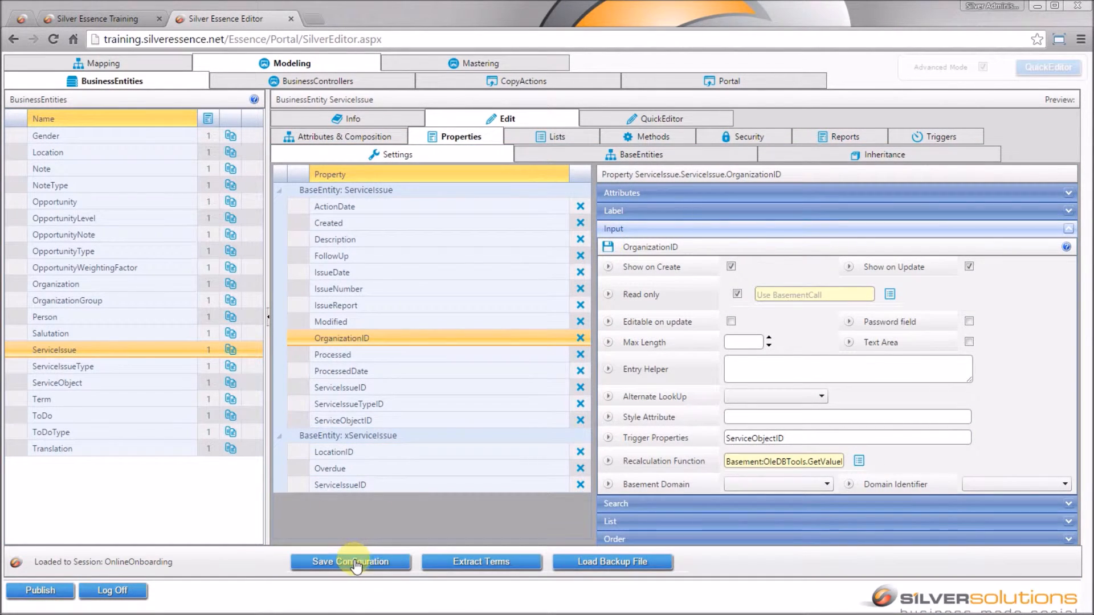
click(355, 562)
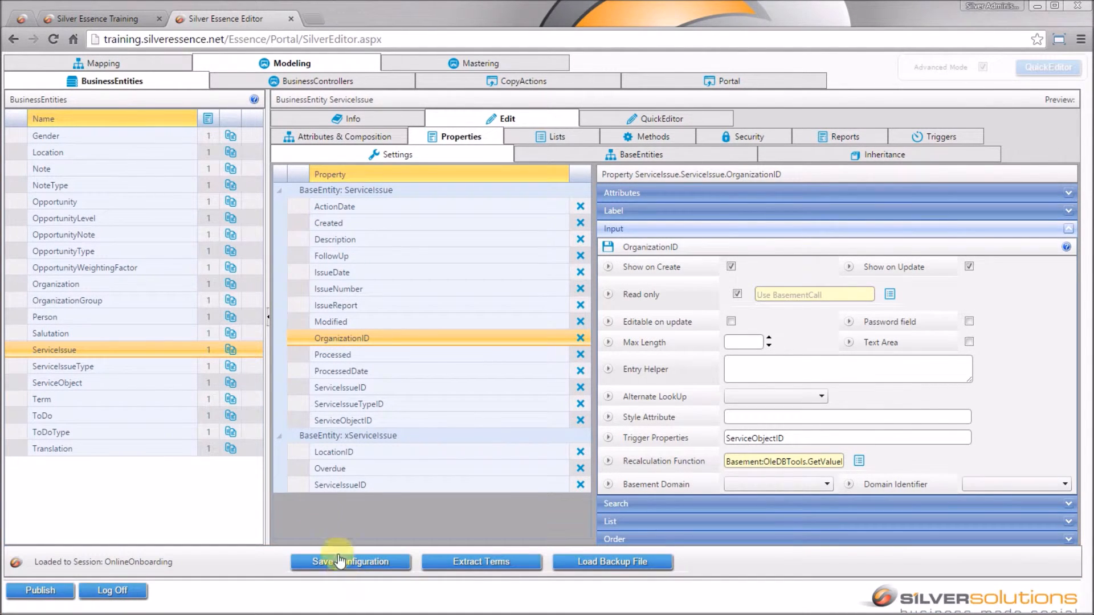
click(278, 86)
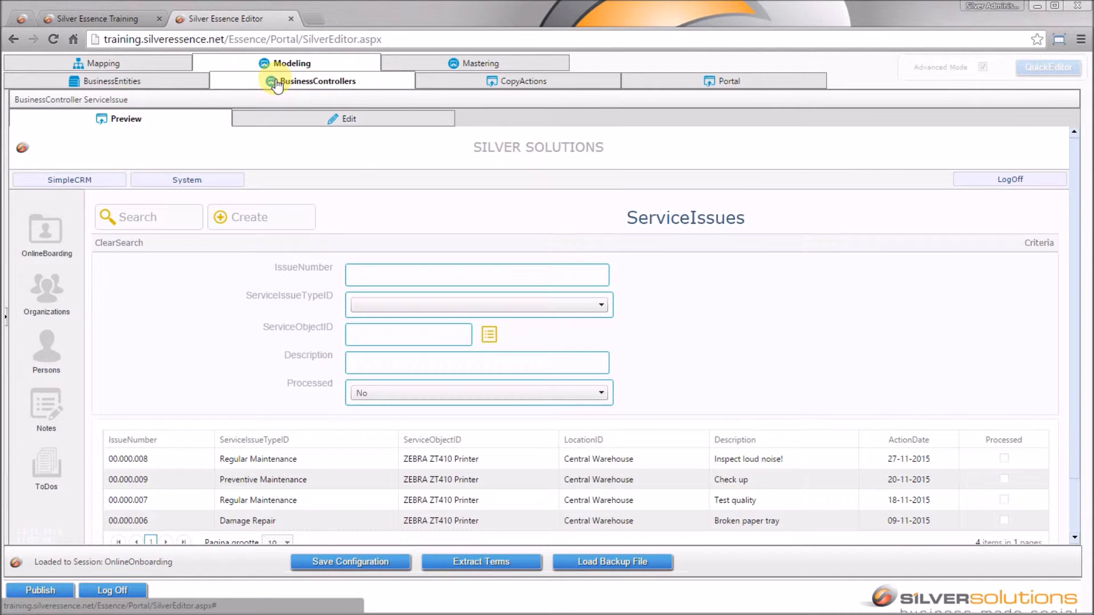
right_click(448, 217)
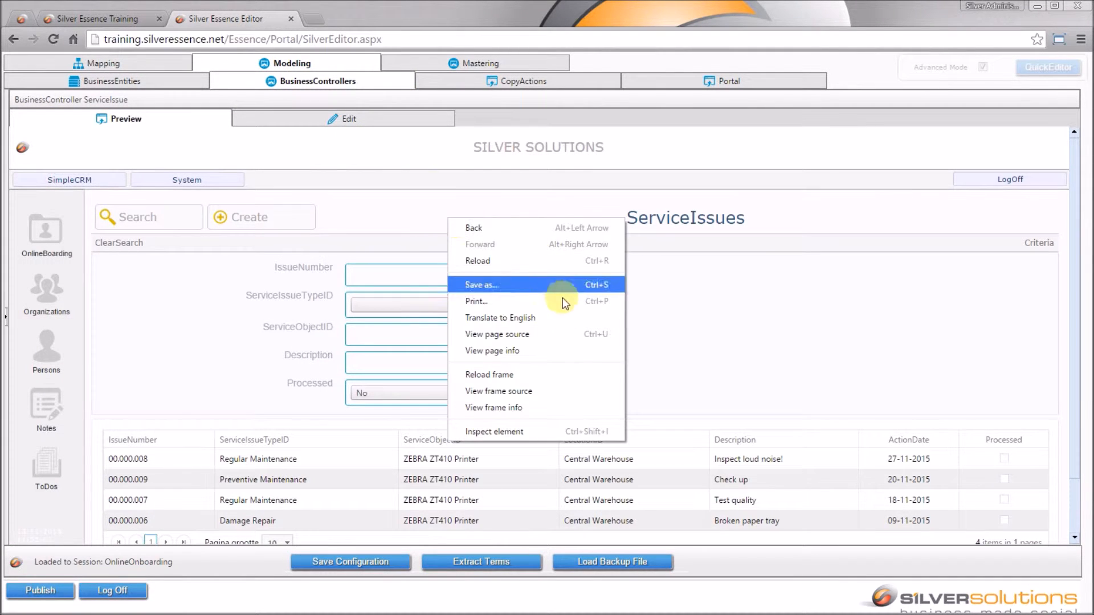
click(578, 381)
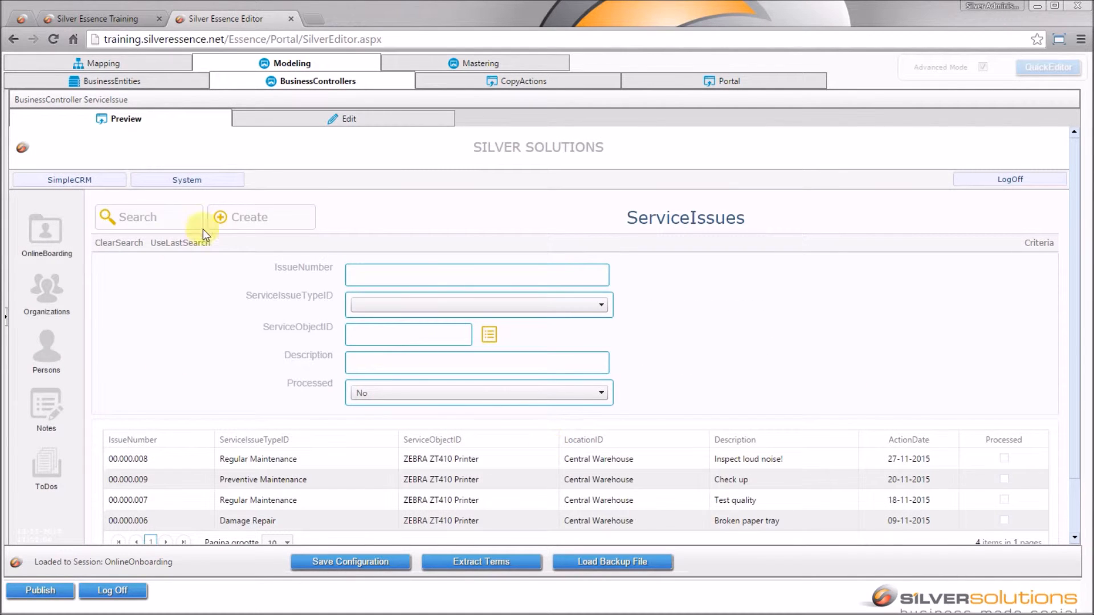
Step: Start a new service issue of type Preventive Maintenance and choose the ZEBRA ZT410 Printer as its service object
click(233, 217)
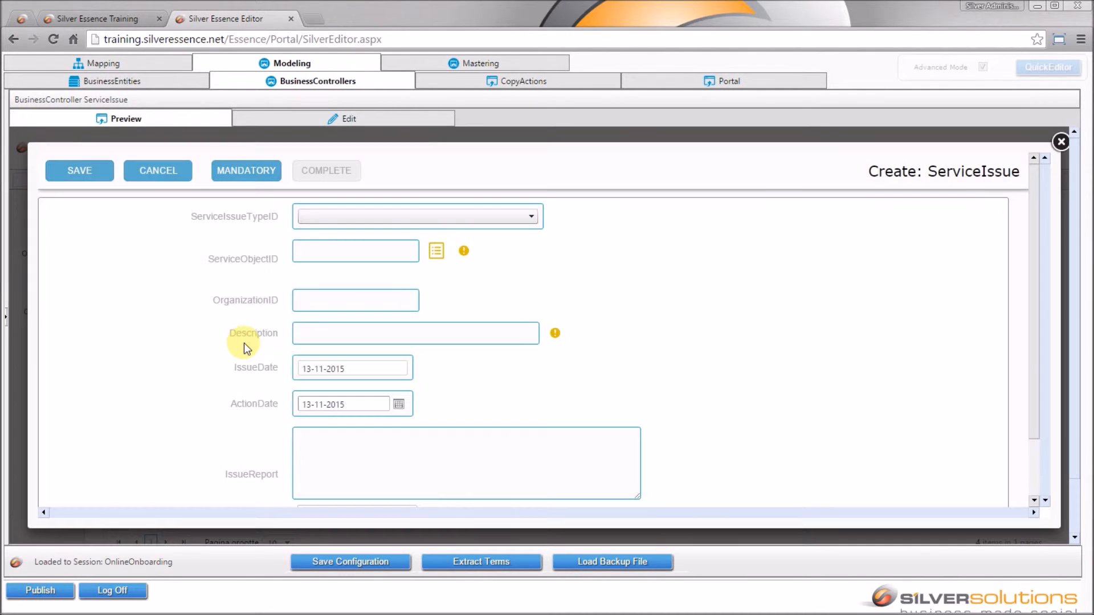
click(350, 216)
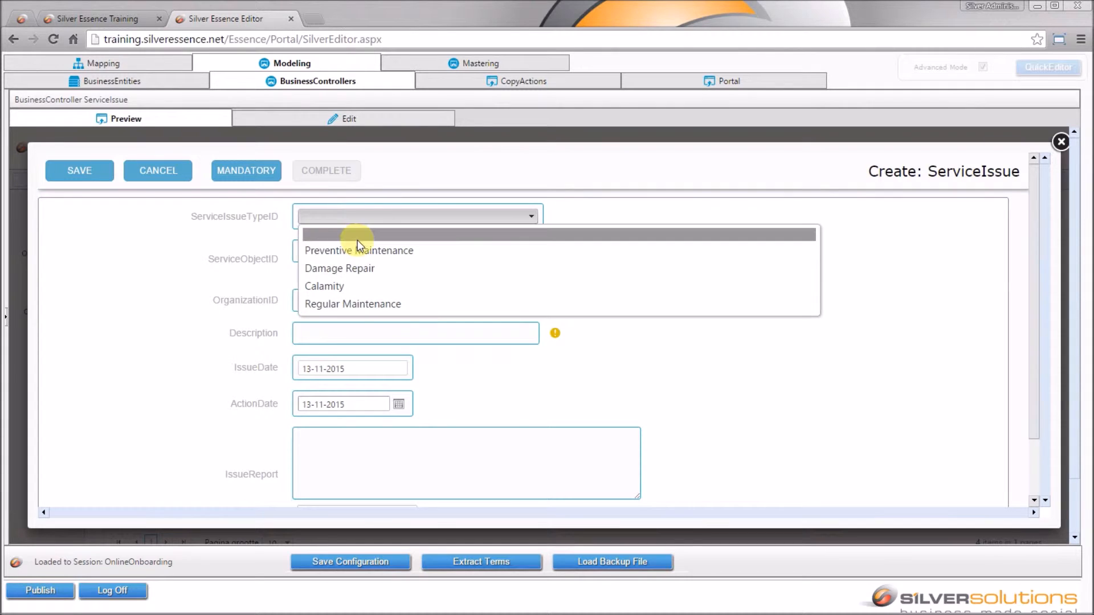
click(359, 249)
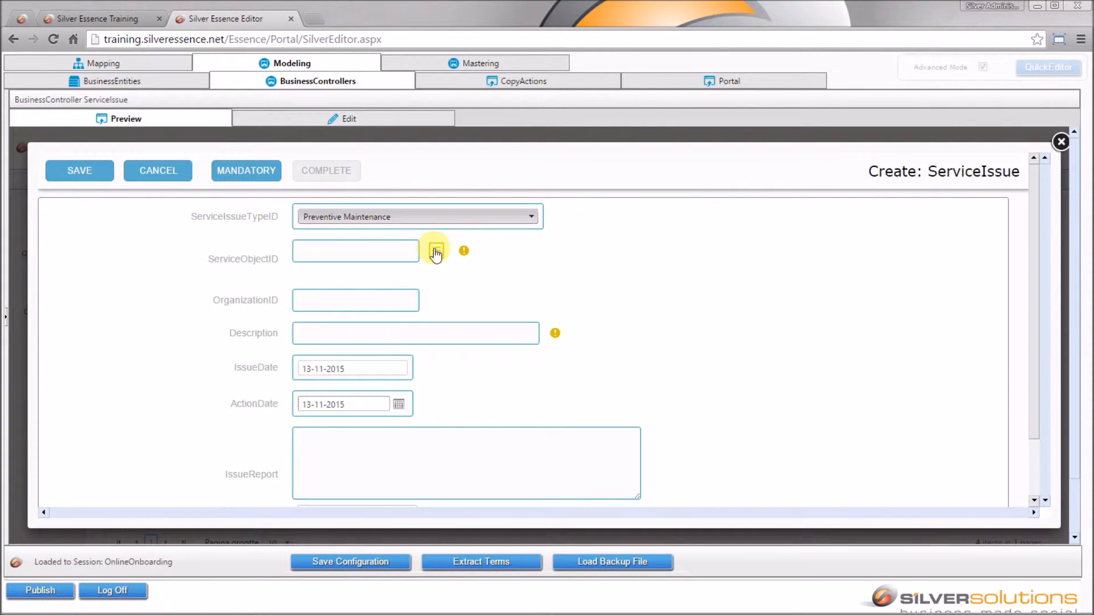
click(435, 251)
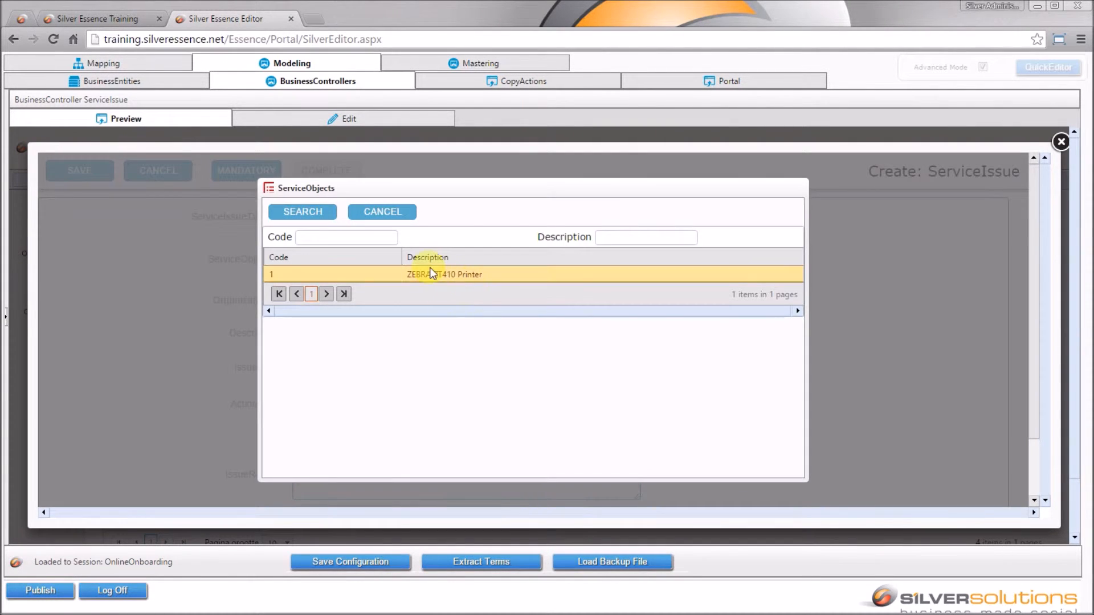
click(462, 274)
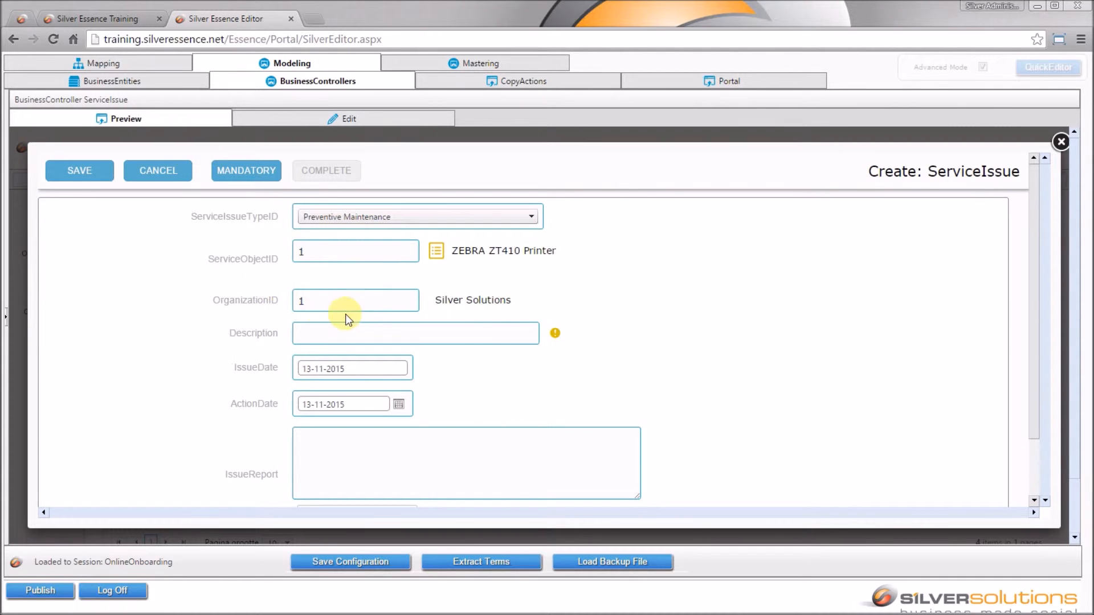
Step: Give the service issue the description "Paper Jammin" and ActionDate 17-11-2015, save it, and return to the ServiceIssues list
click(357, 332)
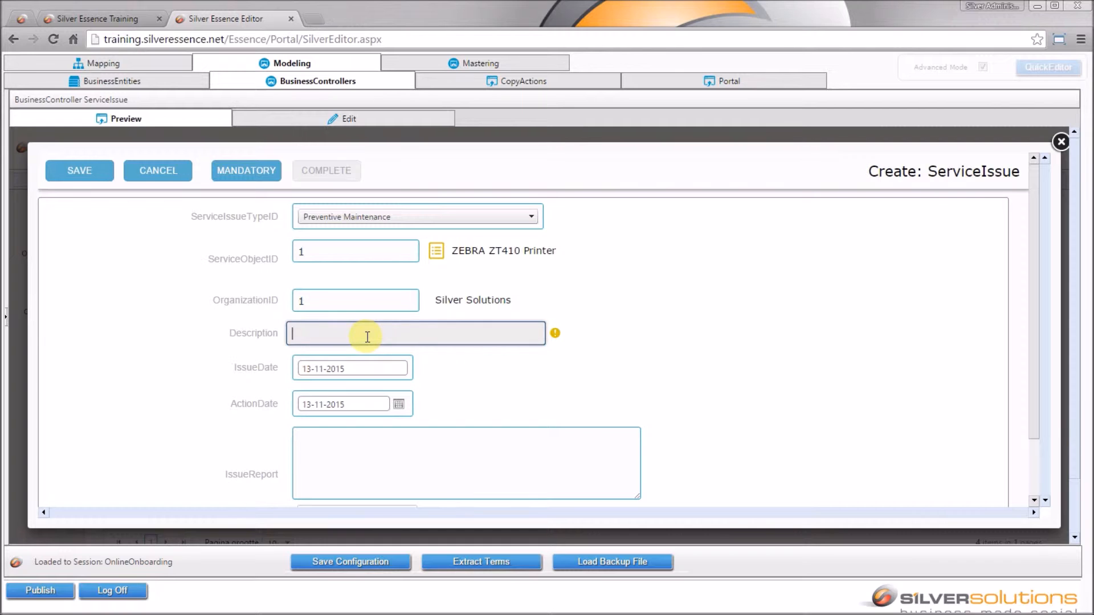
text(Paper Jamming)
key(Tab)
key(Tab)
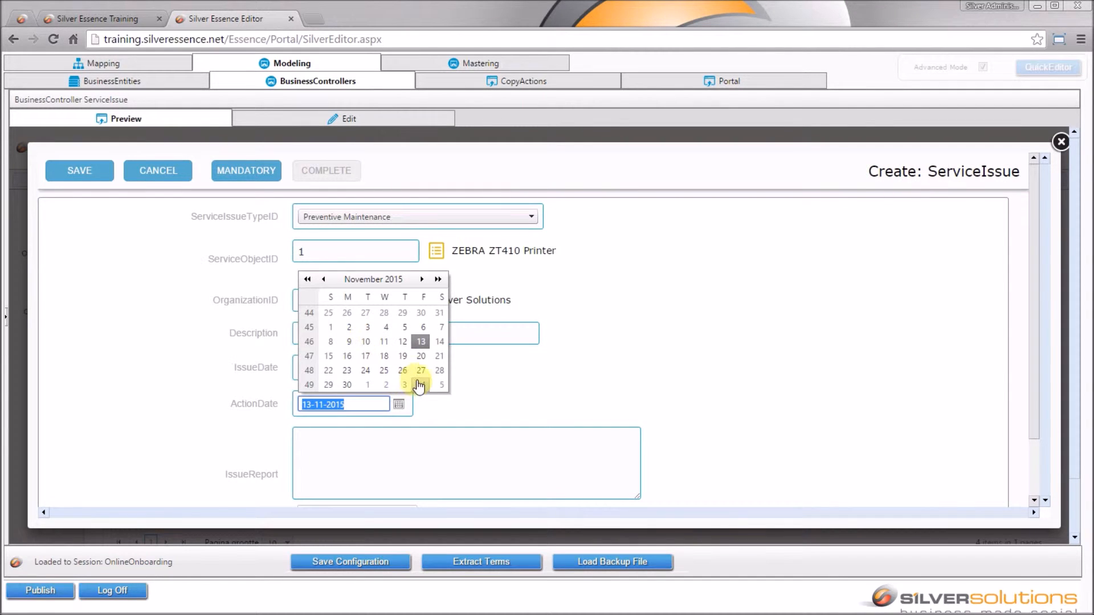
click(366, 355)
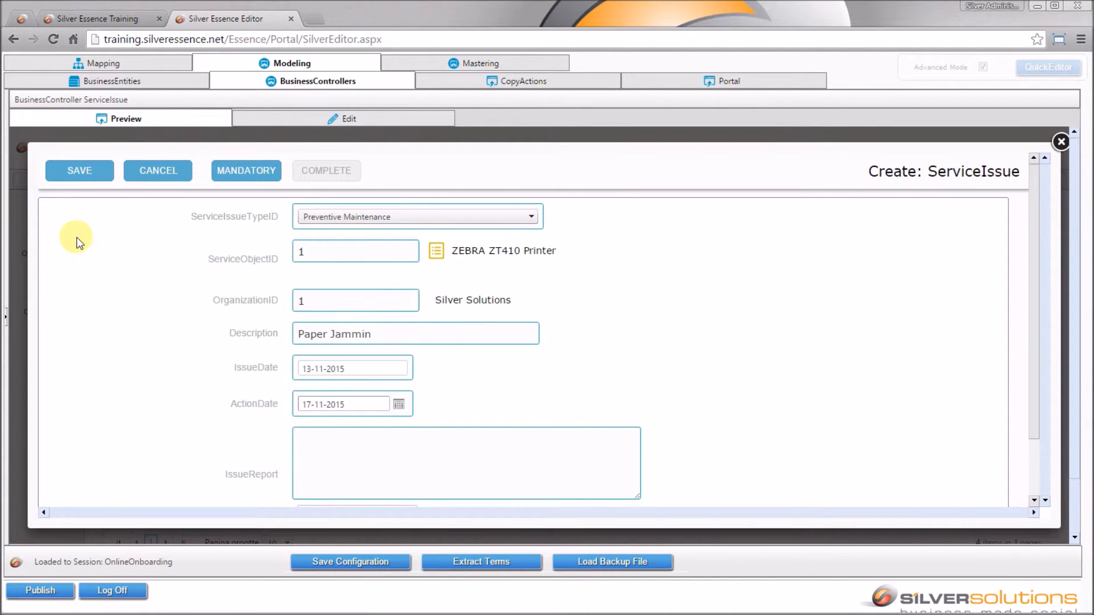
click(100, 176)
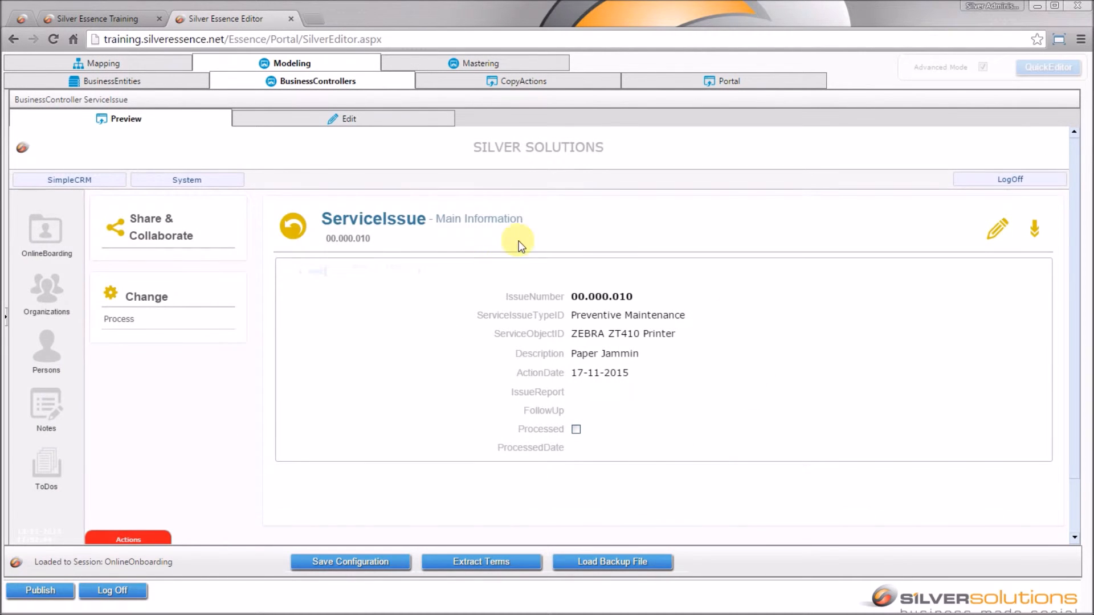
click(289, 231)
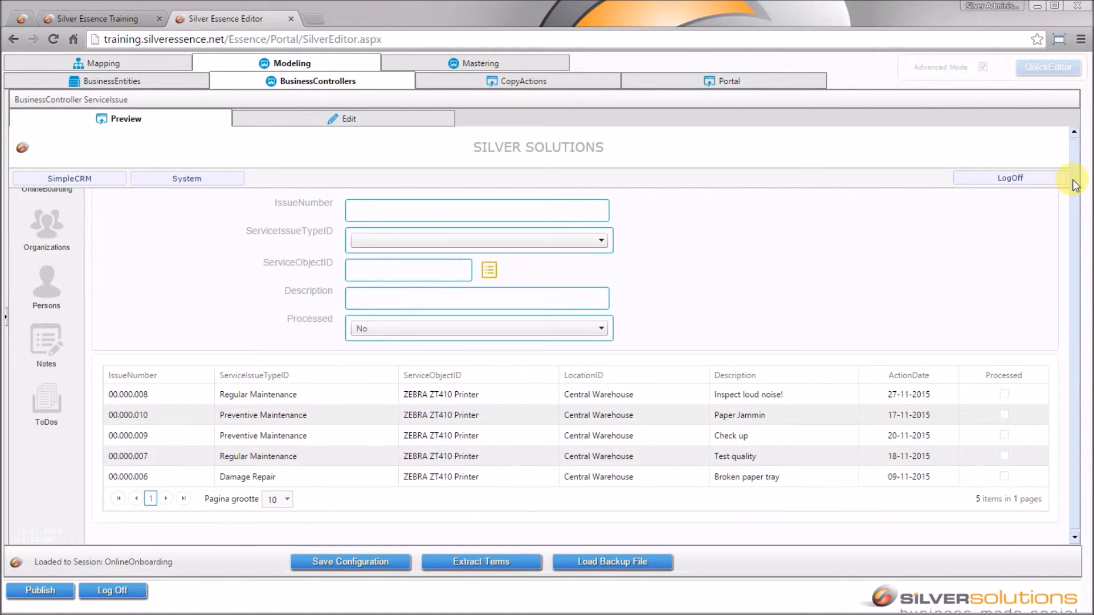
scroll(1069, 183, down, 2)
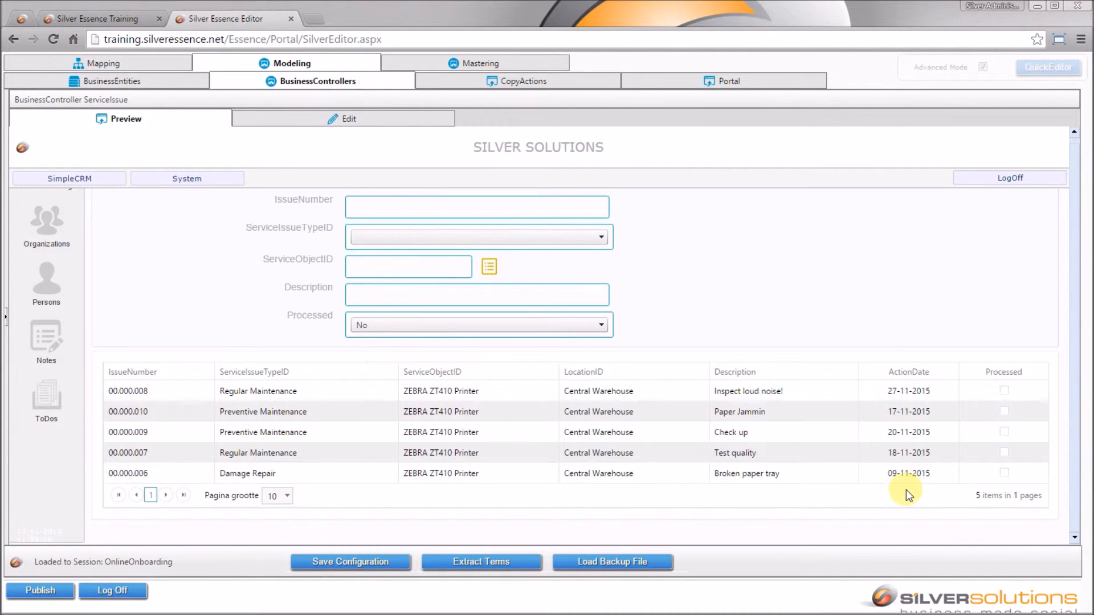
Step: In the ServiceIssue business entity, set the ActionDate label's Style Attribute to "color: red; font-weight: bold; font-size: 110%;"
click(162, 87)
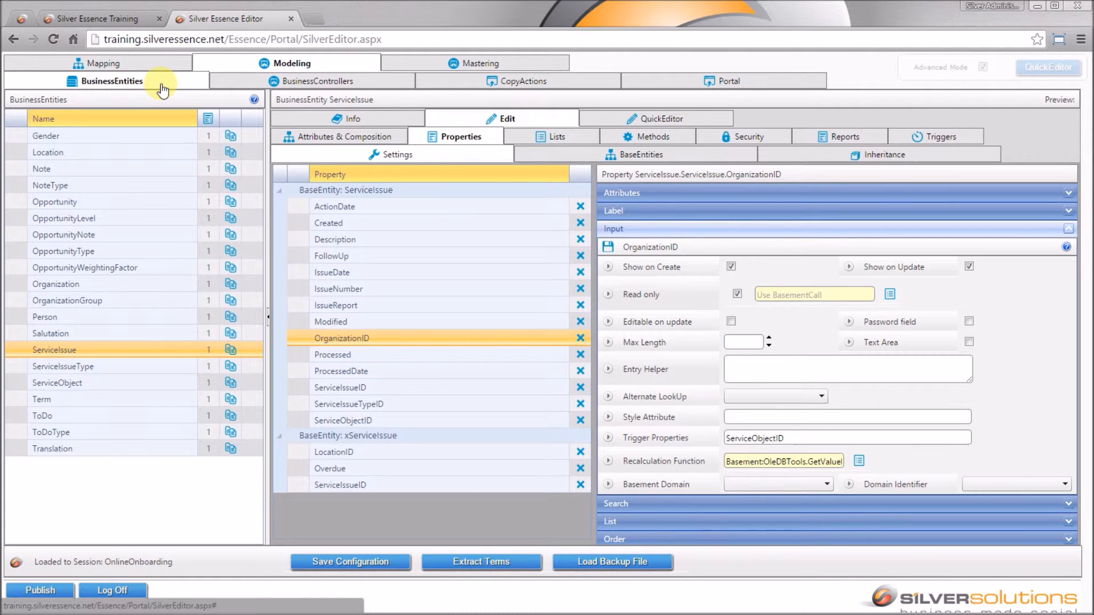
click(379, 206)
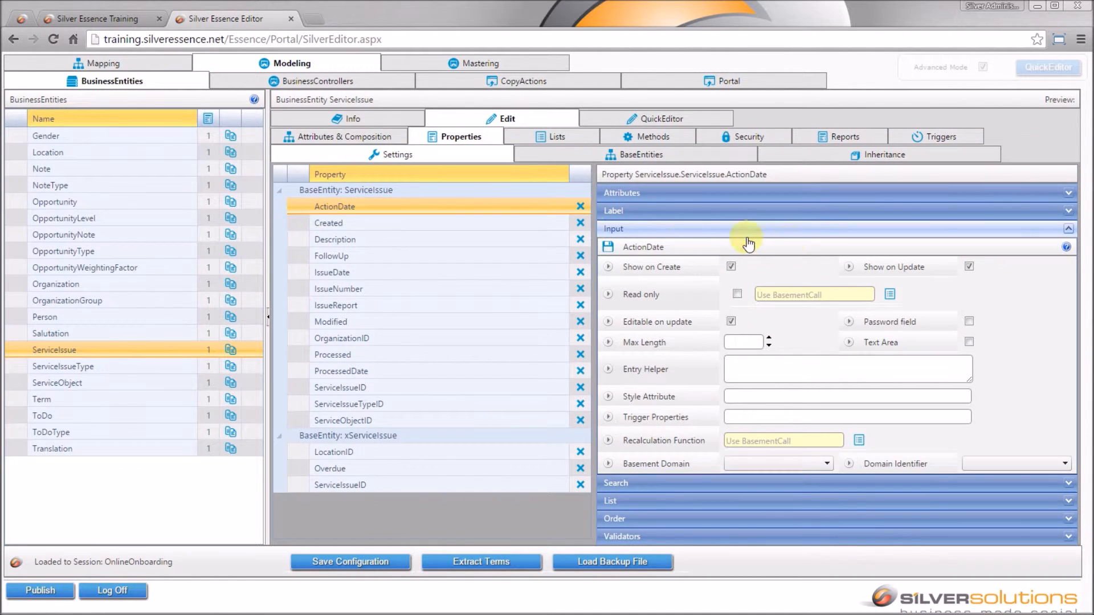
click(808, 212)
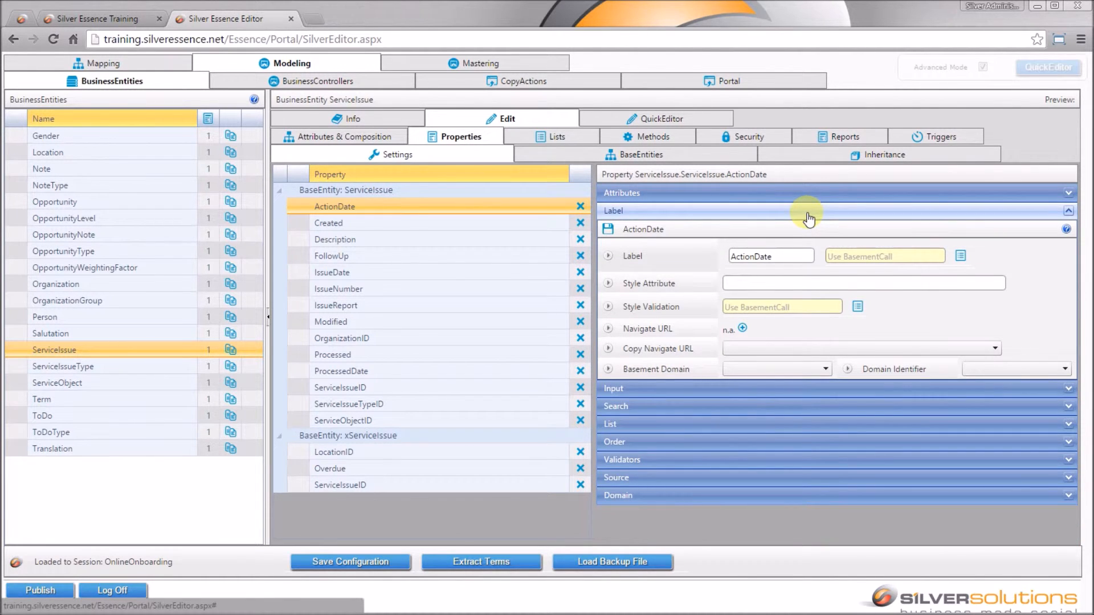
mouse_move(685, 285)
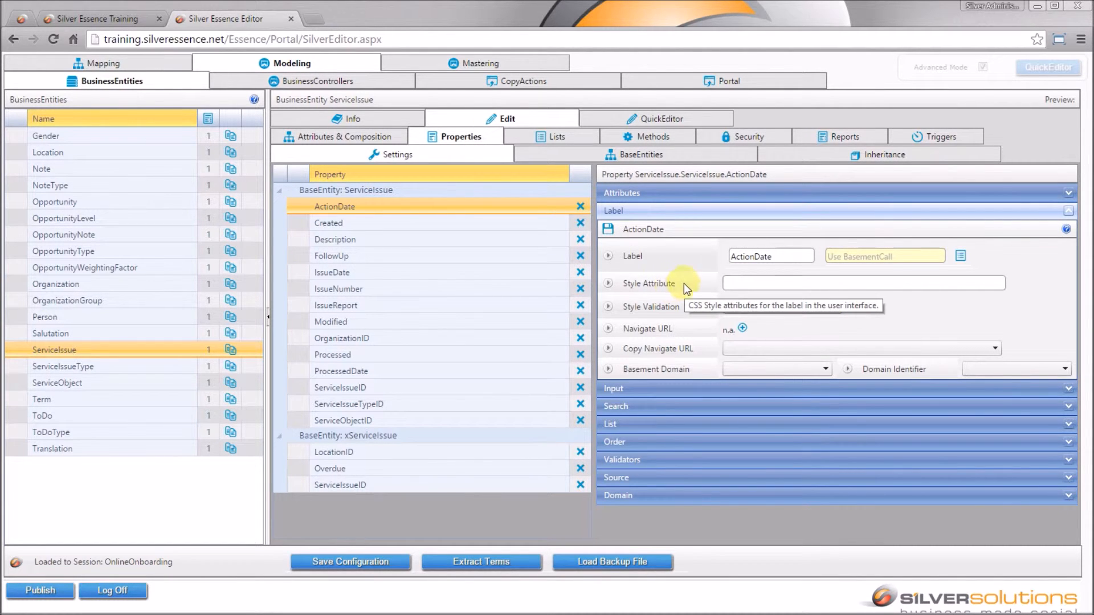
click(758, 282)
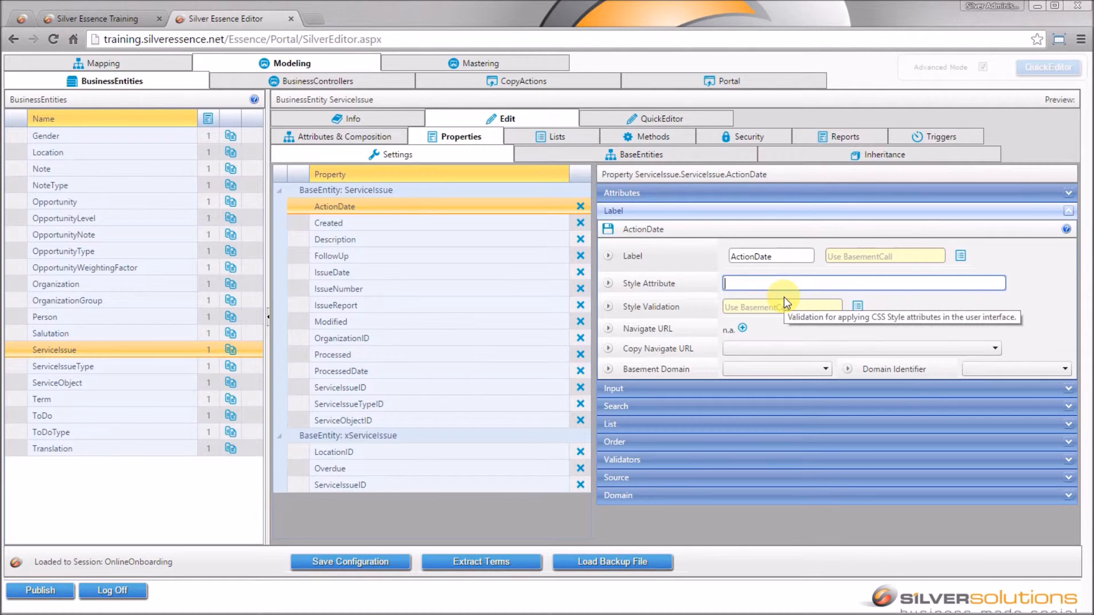
text(color: r)
text(ed; font-weight: bold; font-size: 11)
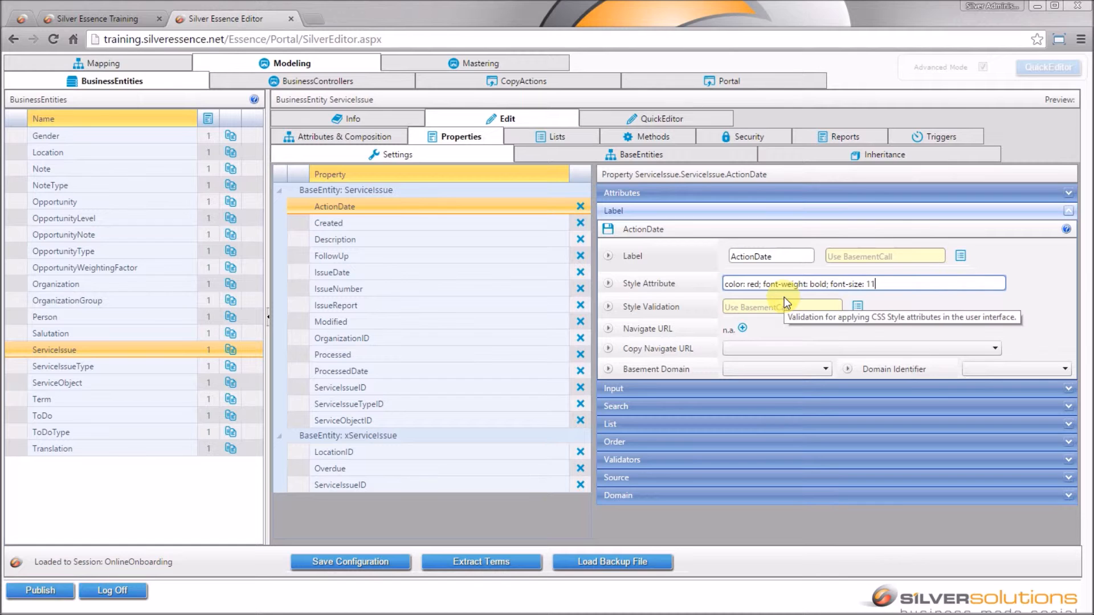
text(0%;)
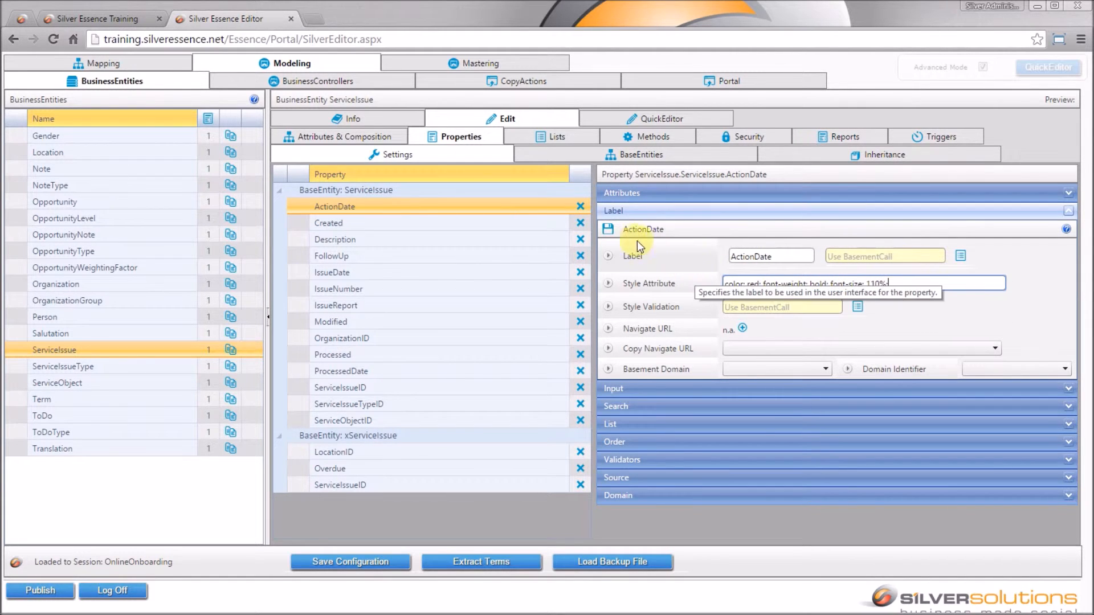
Step: Save the ActionDate label style and the configuration, and reload the ServiceIssue business controller preview
click(609, 229)
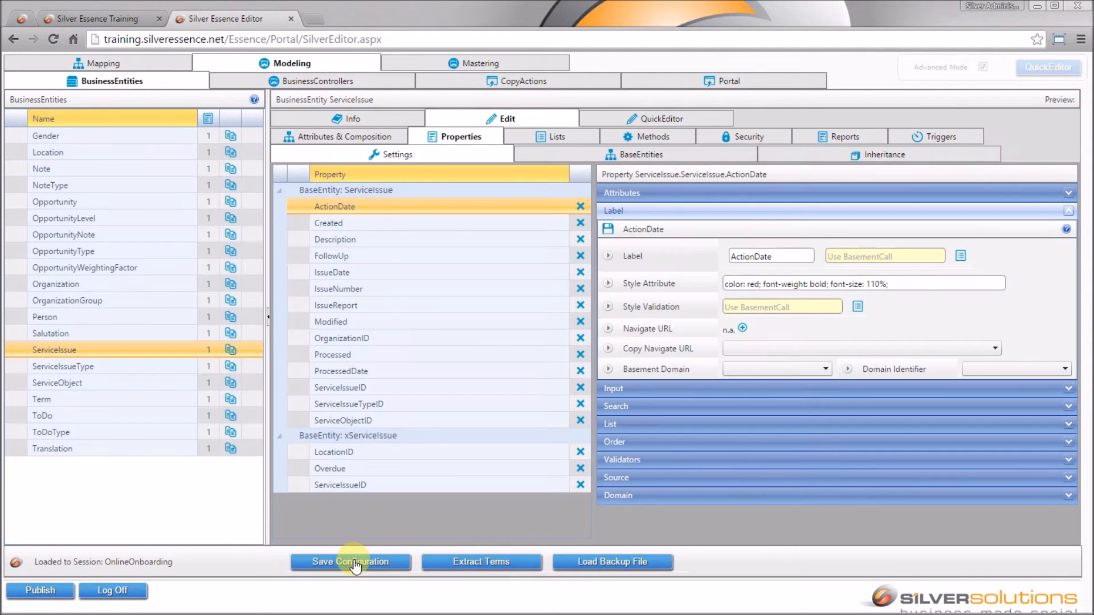
click(334, 565)
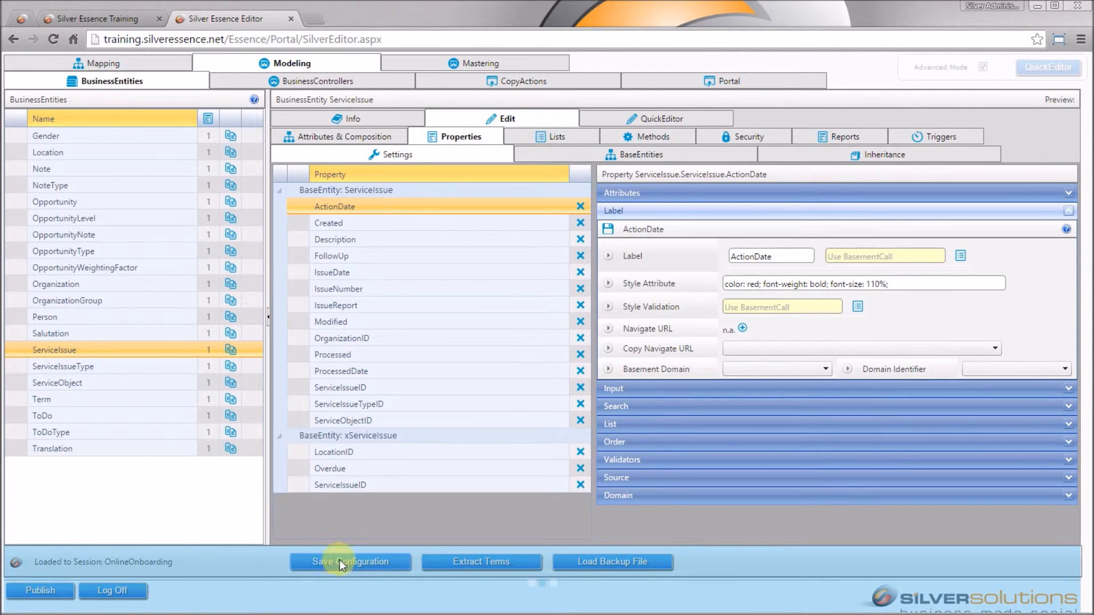
click(272, 84)
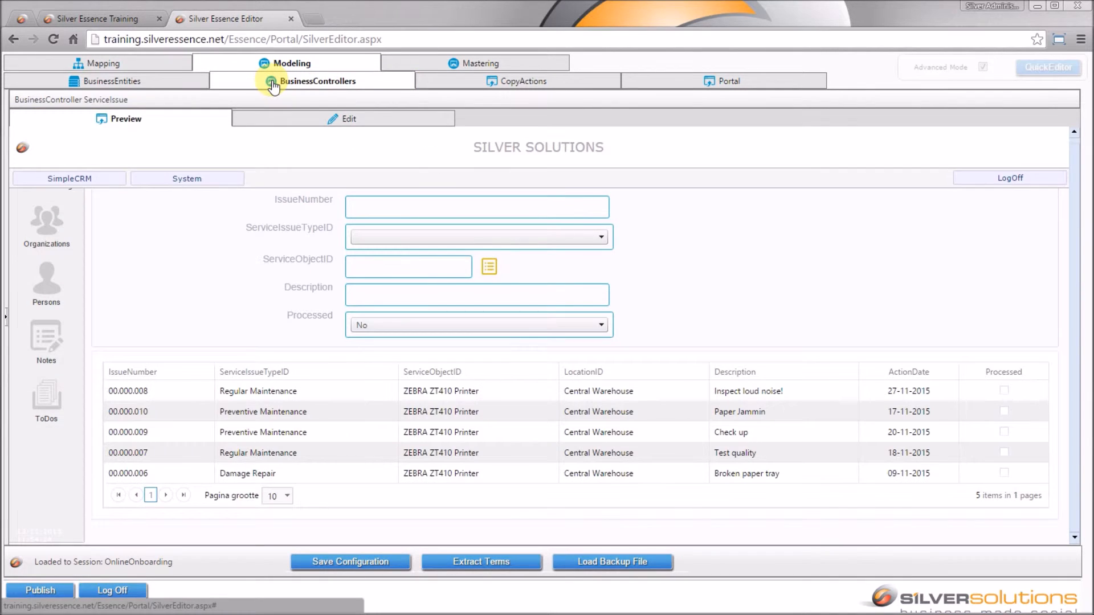
right_click(210, 243)
click(231, 400)
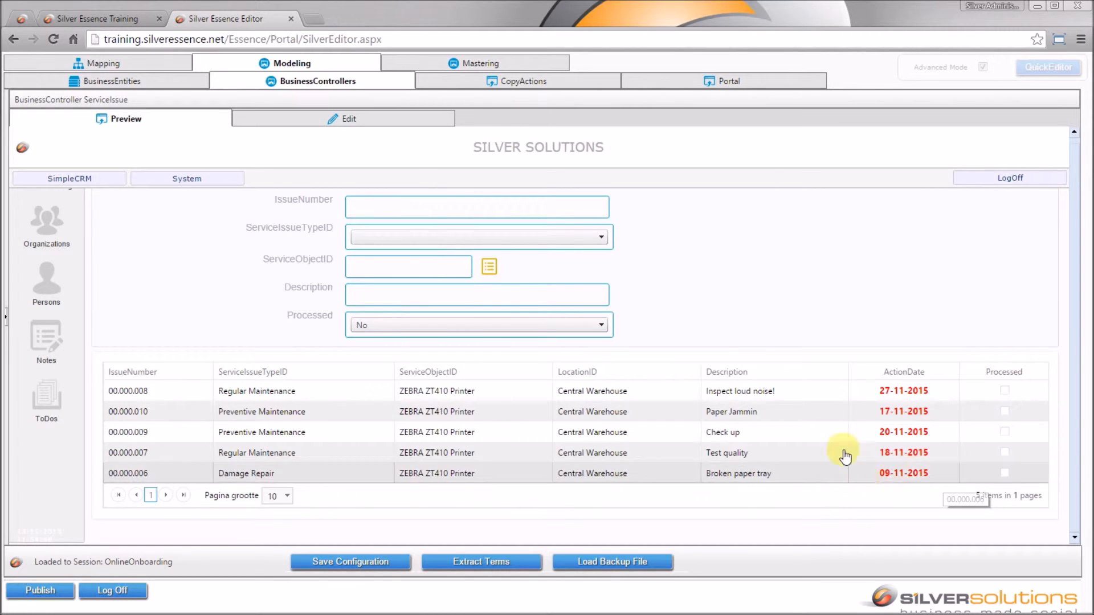
Step: For the ActionDate label's Style Validation, choose the DateIsHistorical function from the Essence Validators category
click(112, 84)
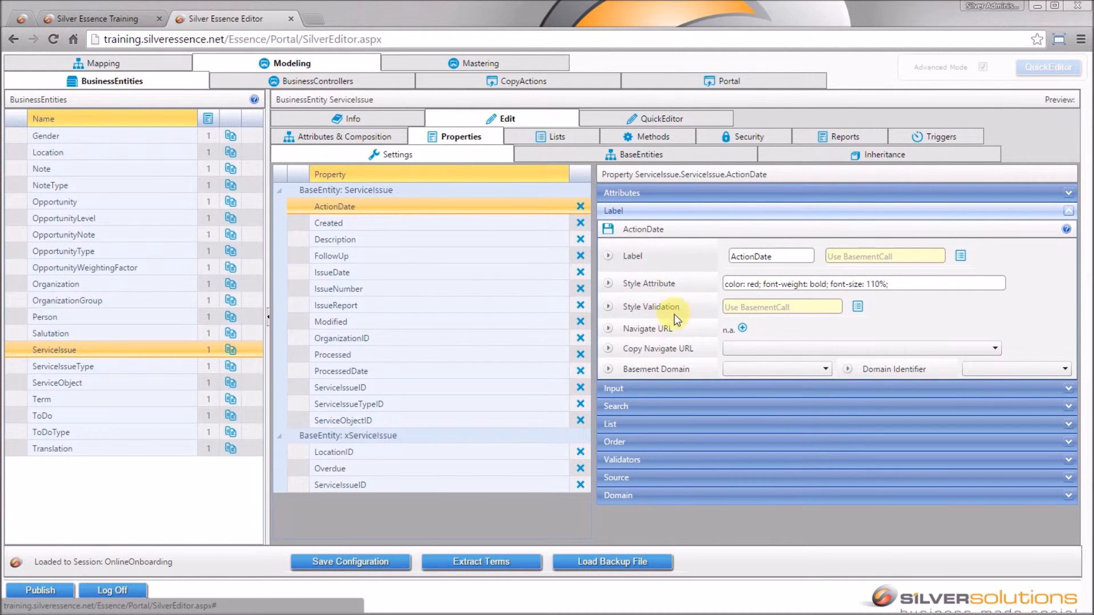
click(858, 308)
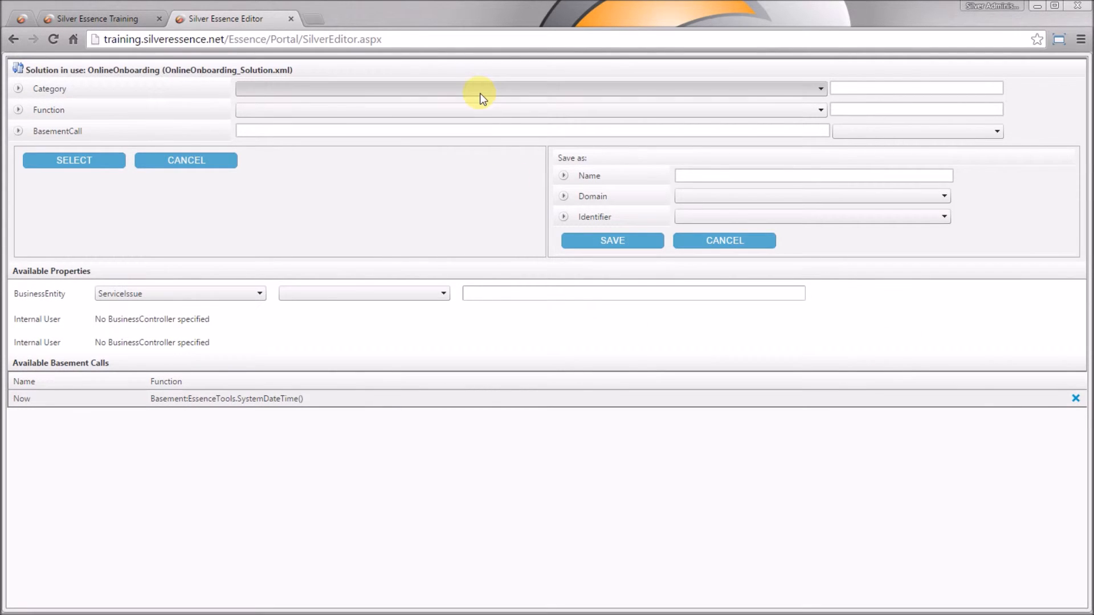
click(480, 94)
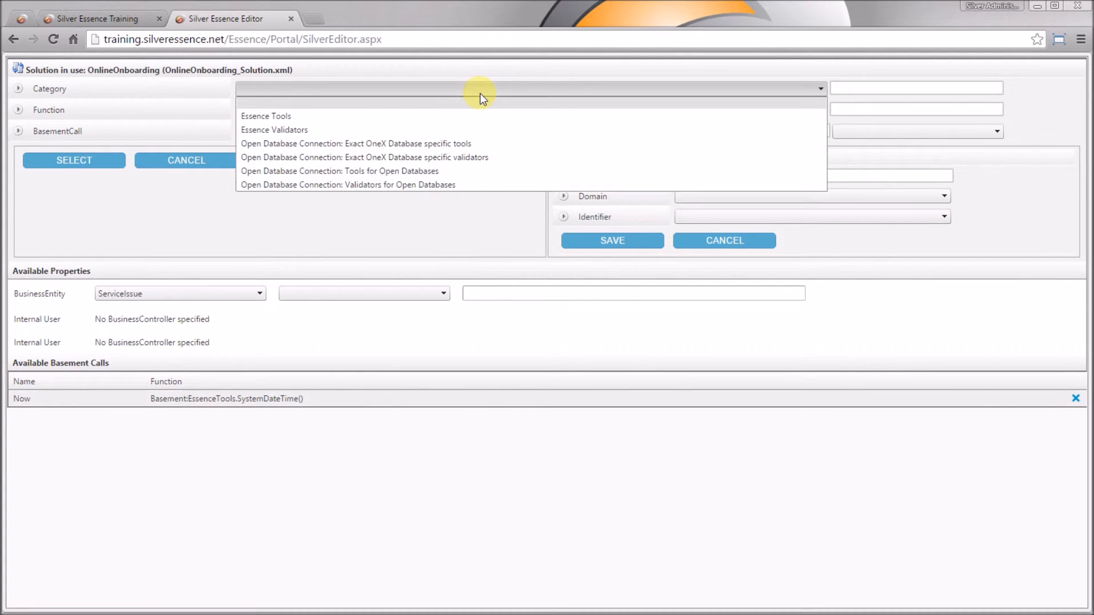
click(475, 129)
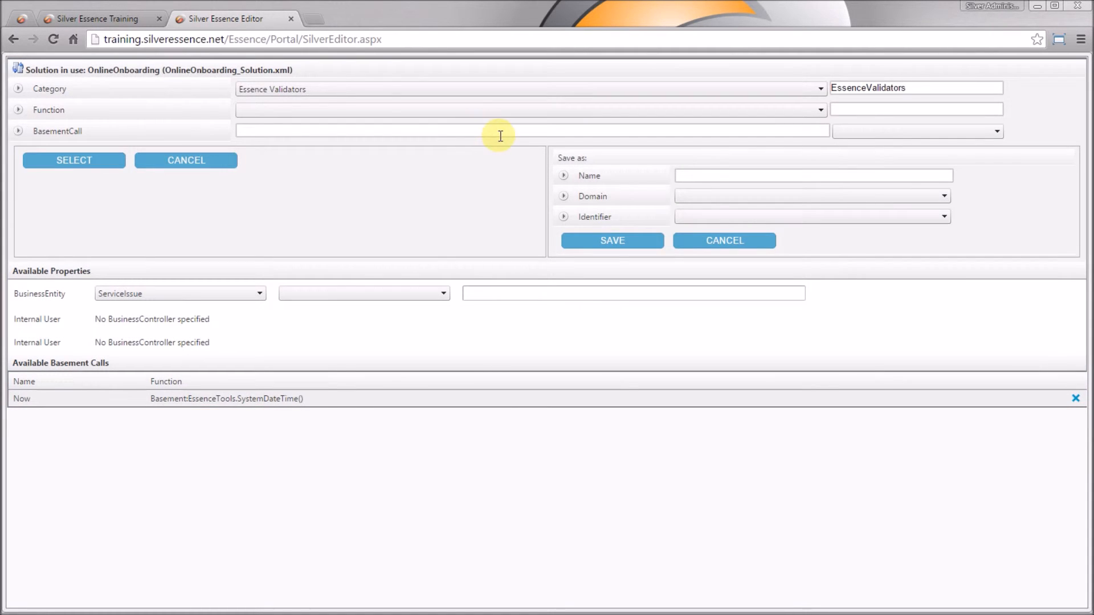
click(268, 112)
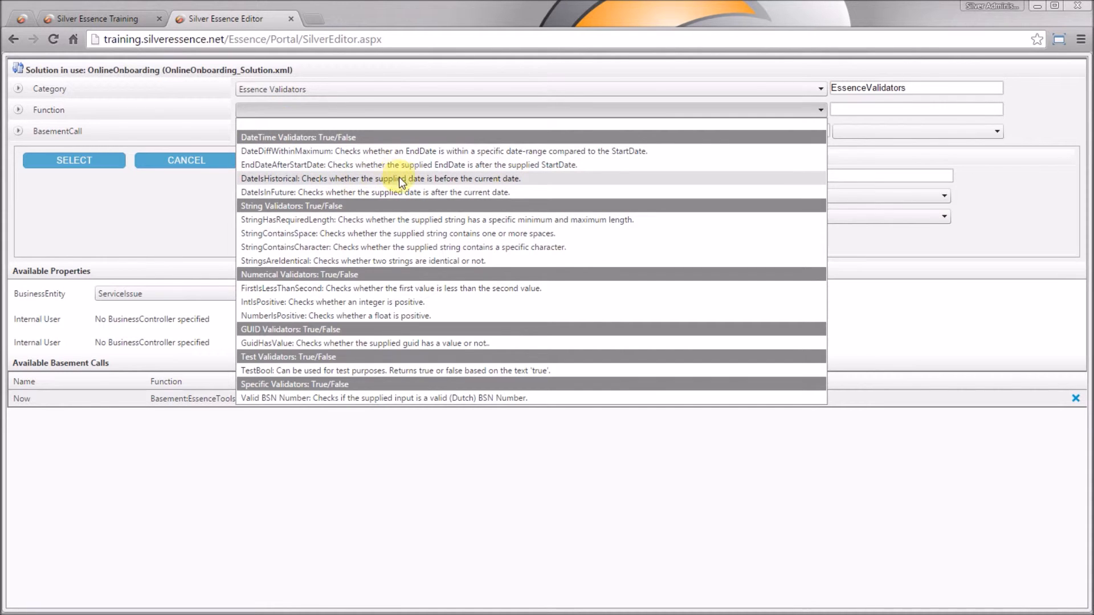
click(420, 180)
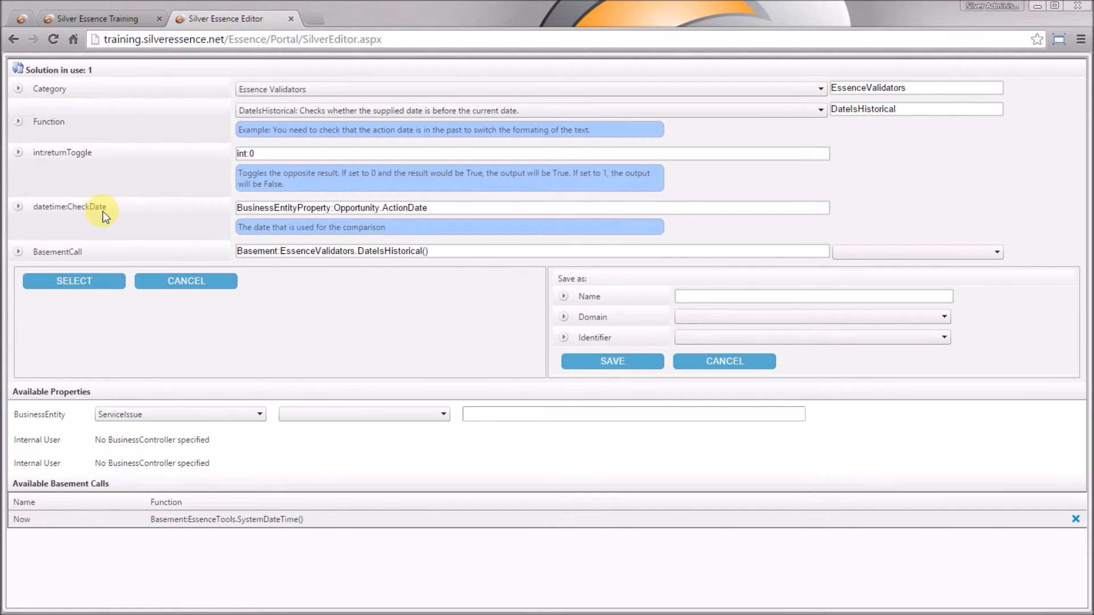
Step: Set the validator's CheckDate to BusinessEntityProperty:ServiceIssue.ActionDate, apply the call, and save the property and the configuration
click(424, 415)
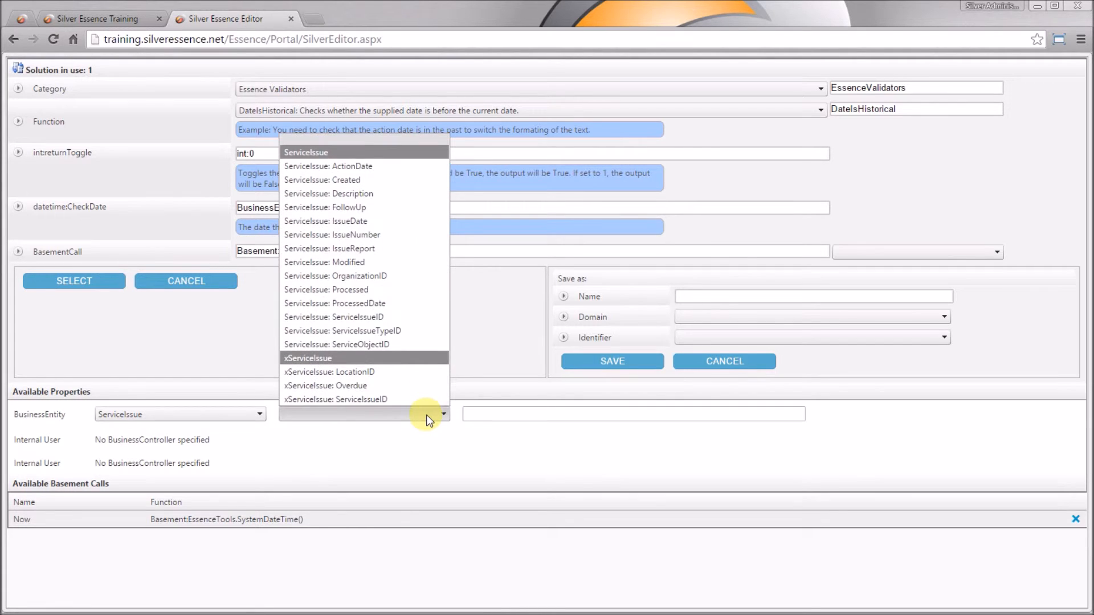
click(378, 166)
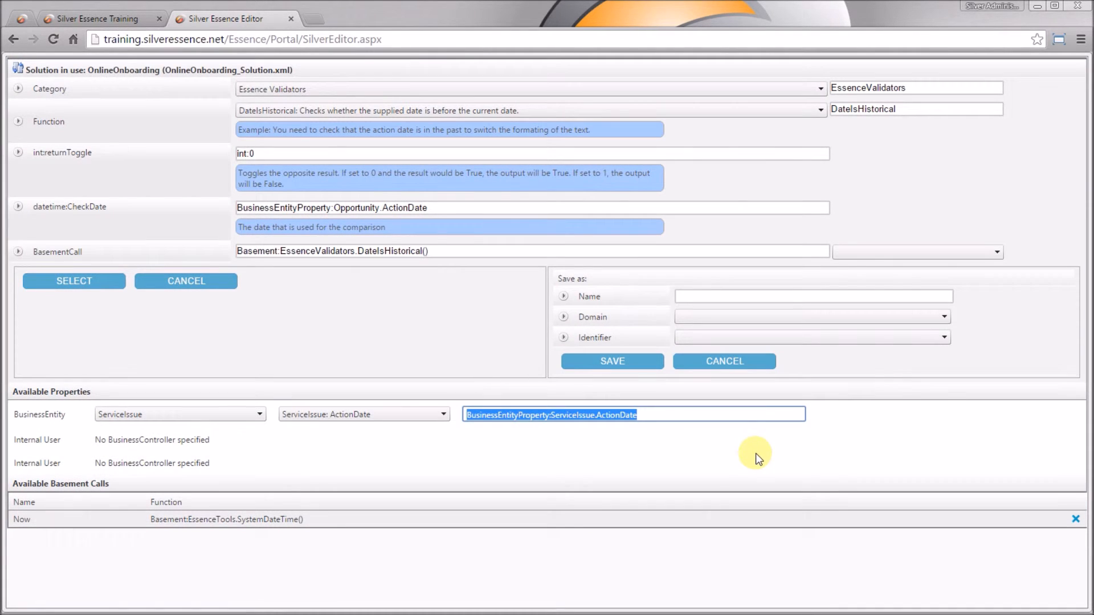
drag(436, 208, 193, 193)
text(BusinessEntityProperty:ServiceIssue.ActionDate)
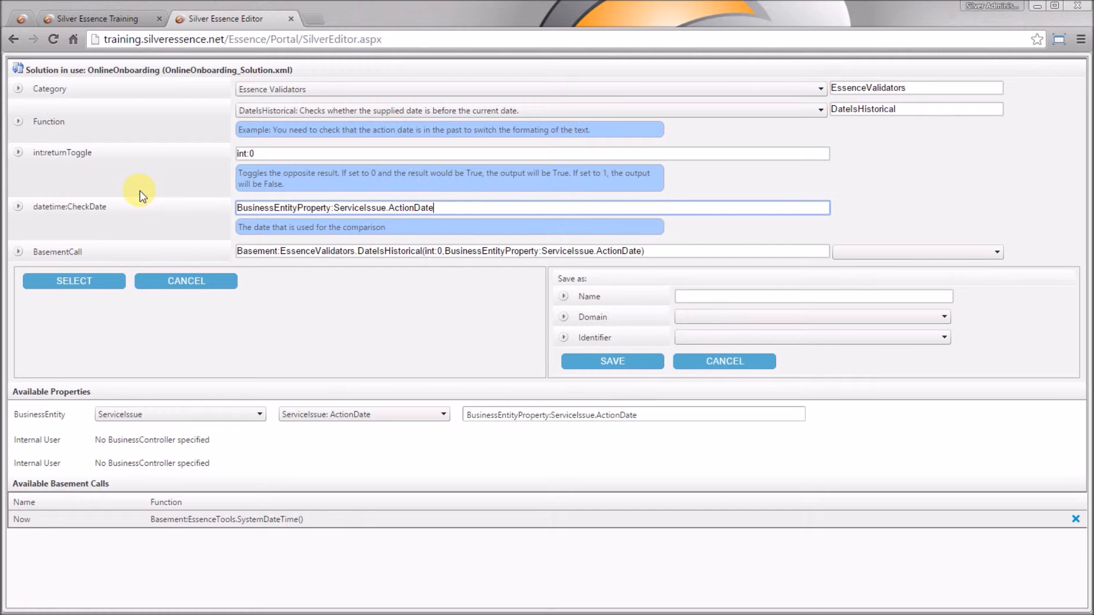
click(59, 290)
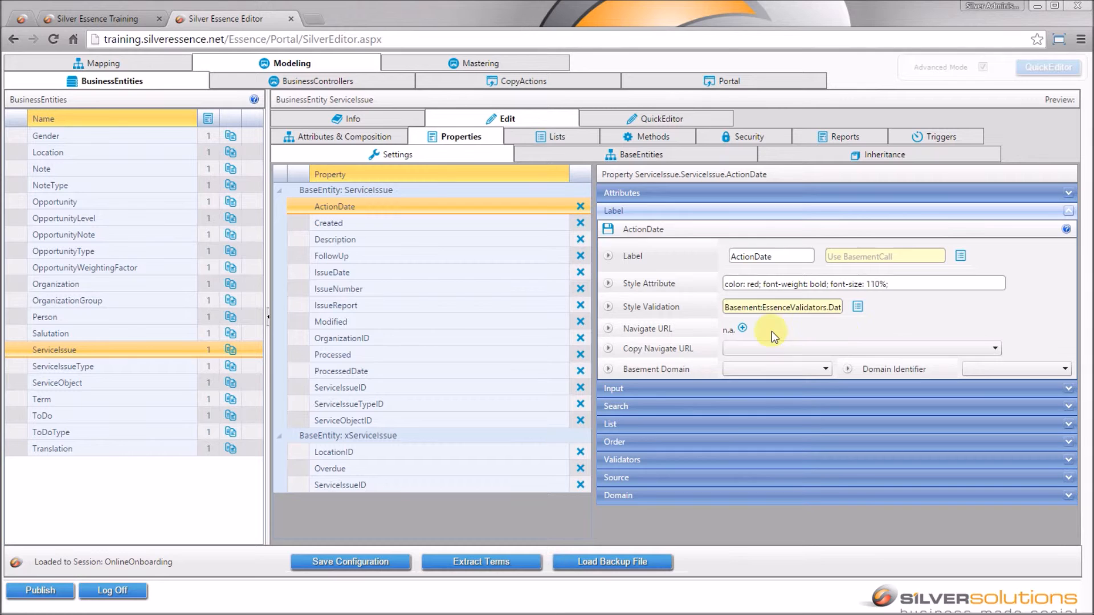
click(607, 230)
click(354, 564)
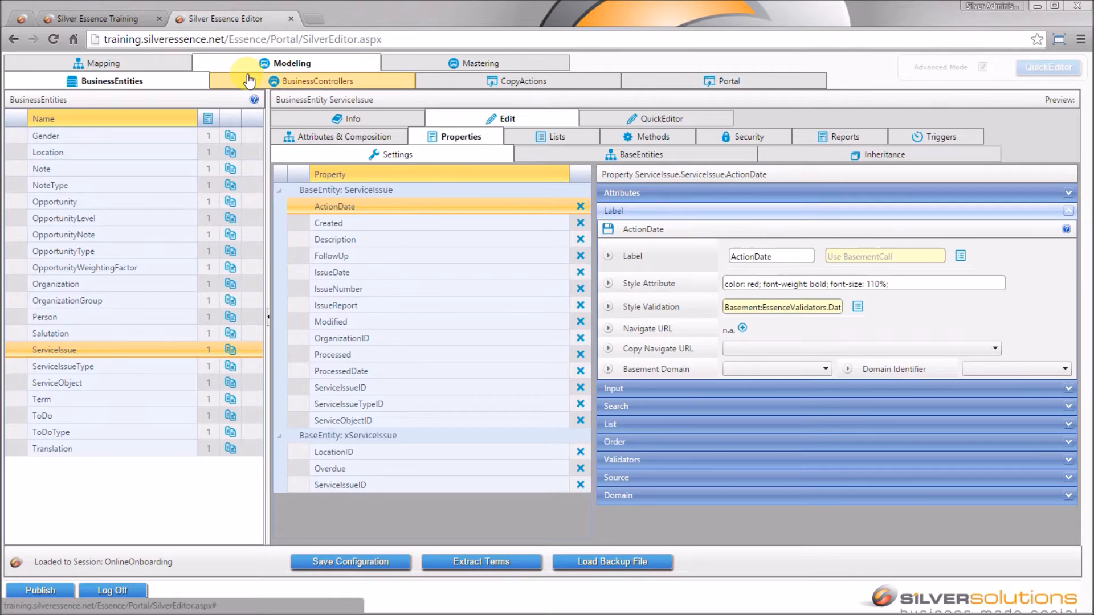
Step: Reload the ServiceIssue preview and open the "Broken paper tray" issue to check how its ActionDate is styled
click(249, 80)
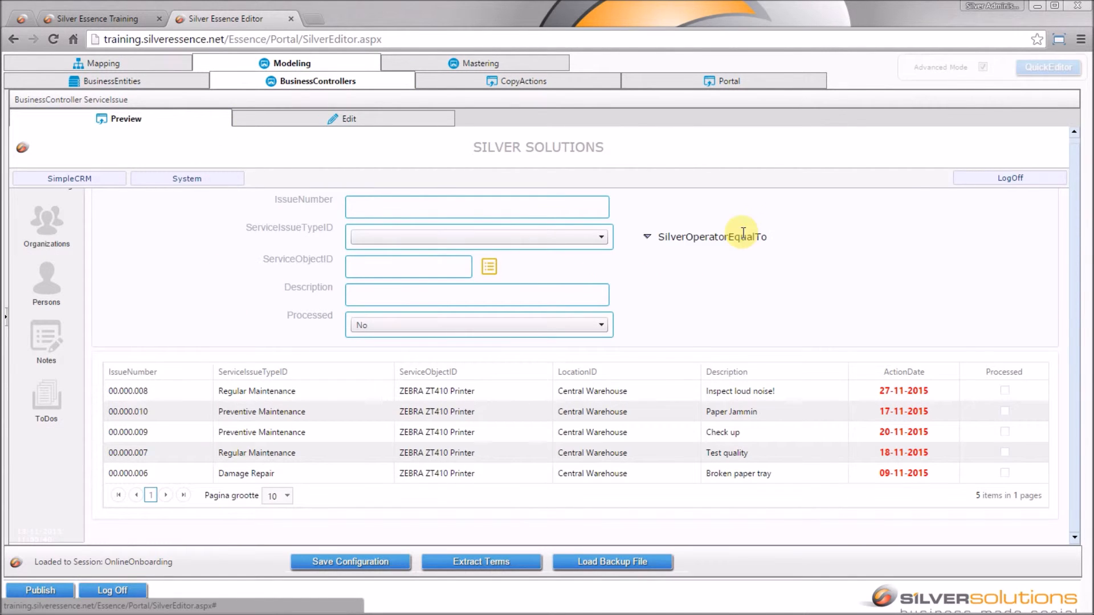
right_click(900, 164)
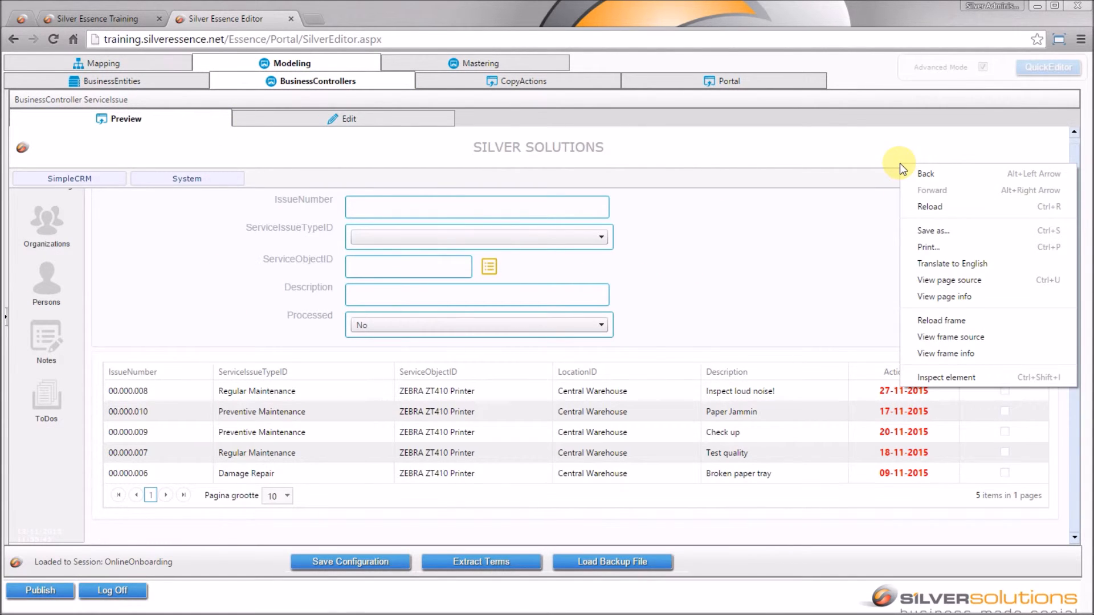
click(933, 320)
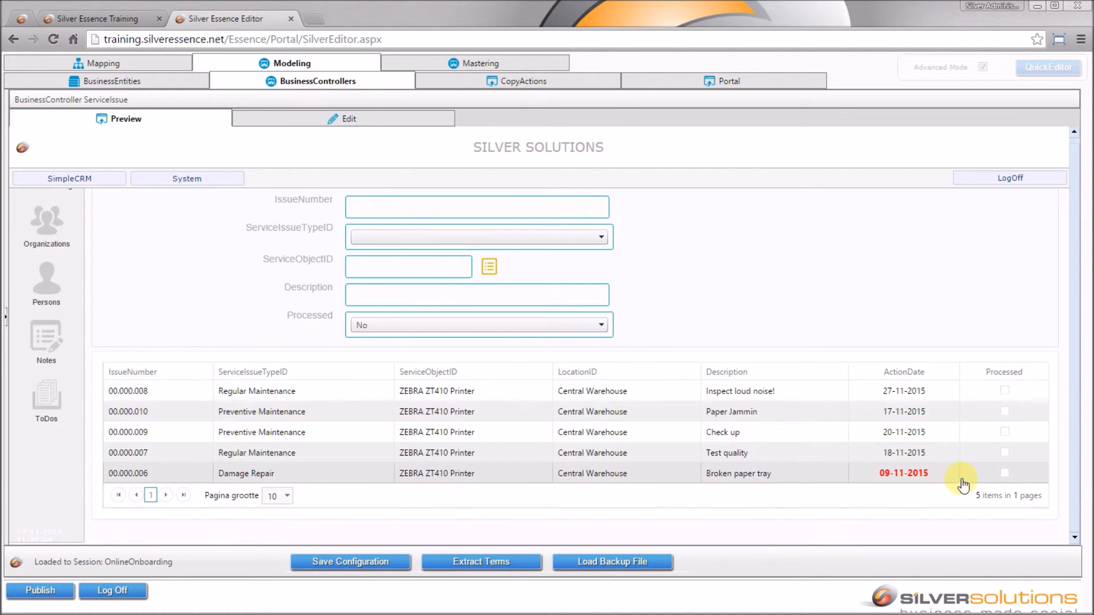
click(846, 475)
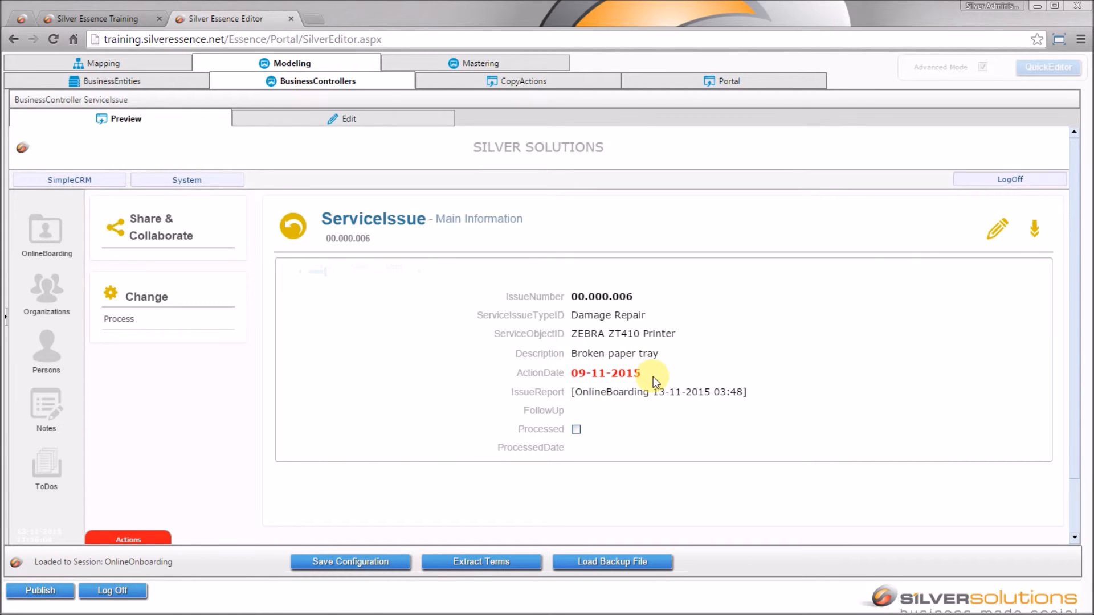
Step: In the ServiceIssue business entity, review the ActionDate property's Attributes, Label and Input settings, including where basement calls can be used
click(183, 88)
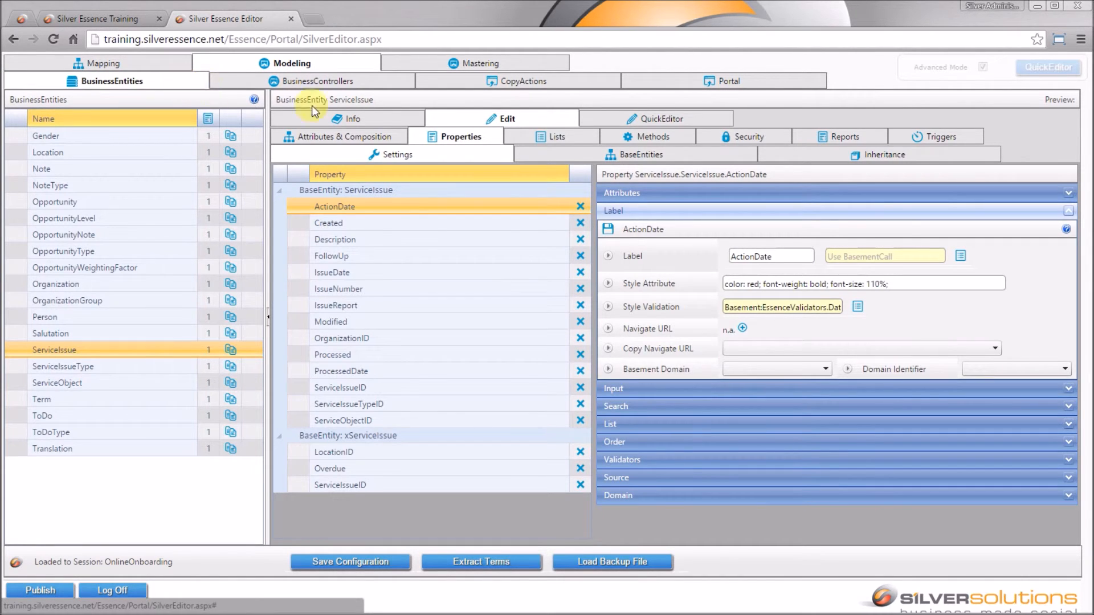
click(786, 194)
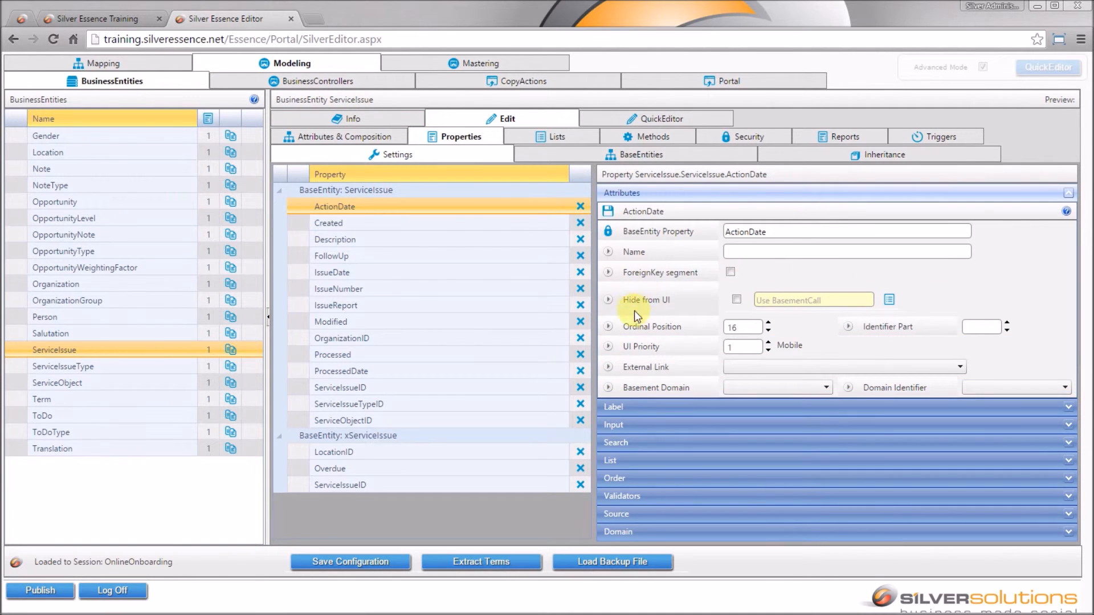
mouse_move(840, 309)
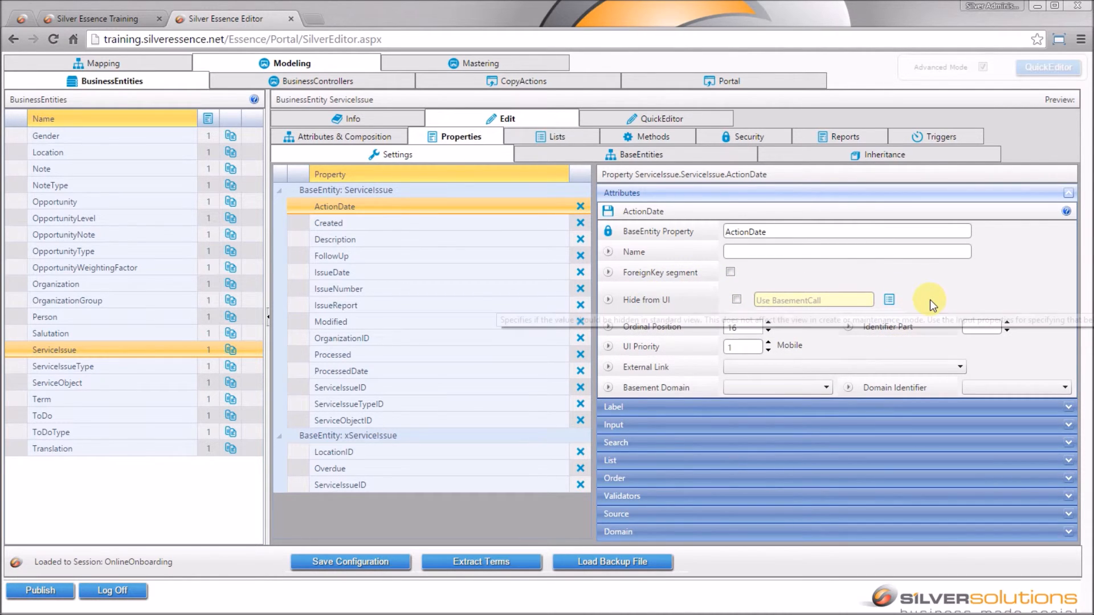
mouse_move(911, 388)
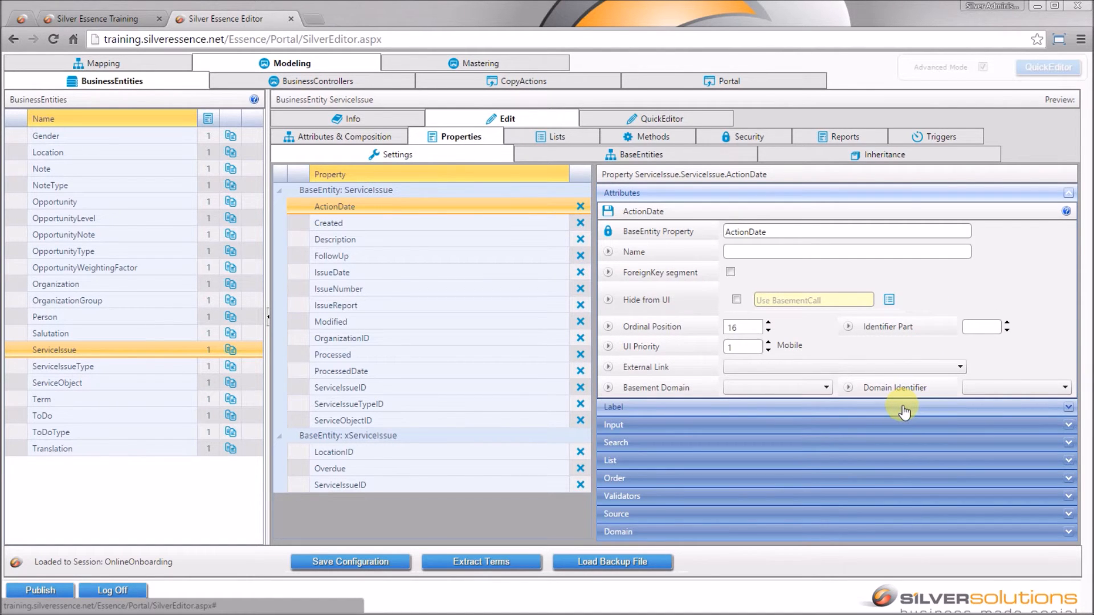
click(902, 407)
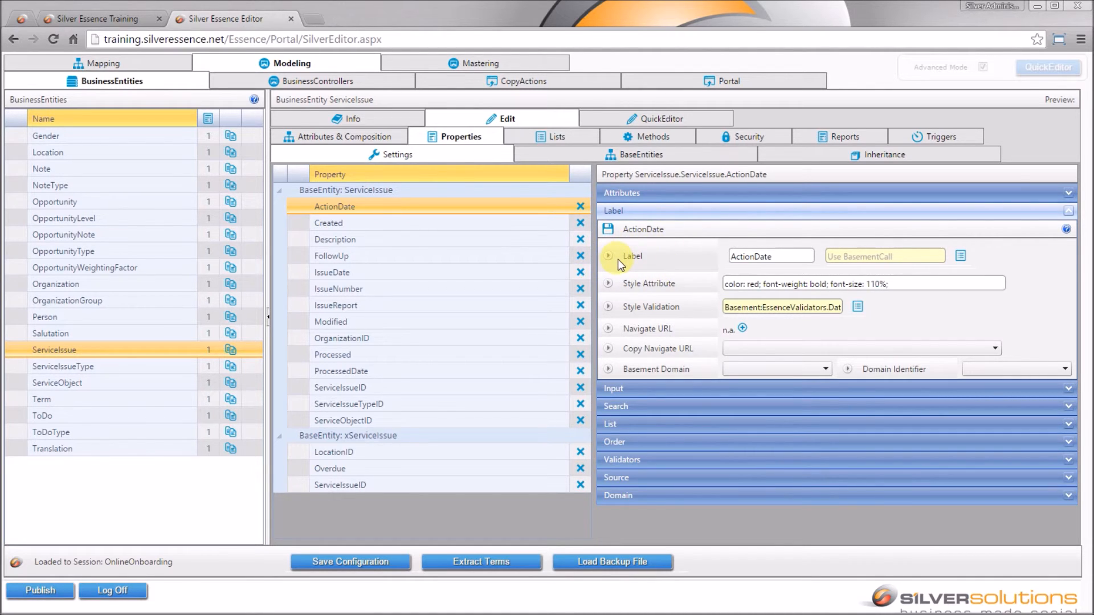
mouse_move(627, 260)
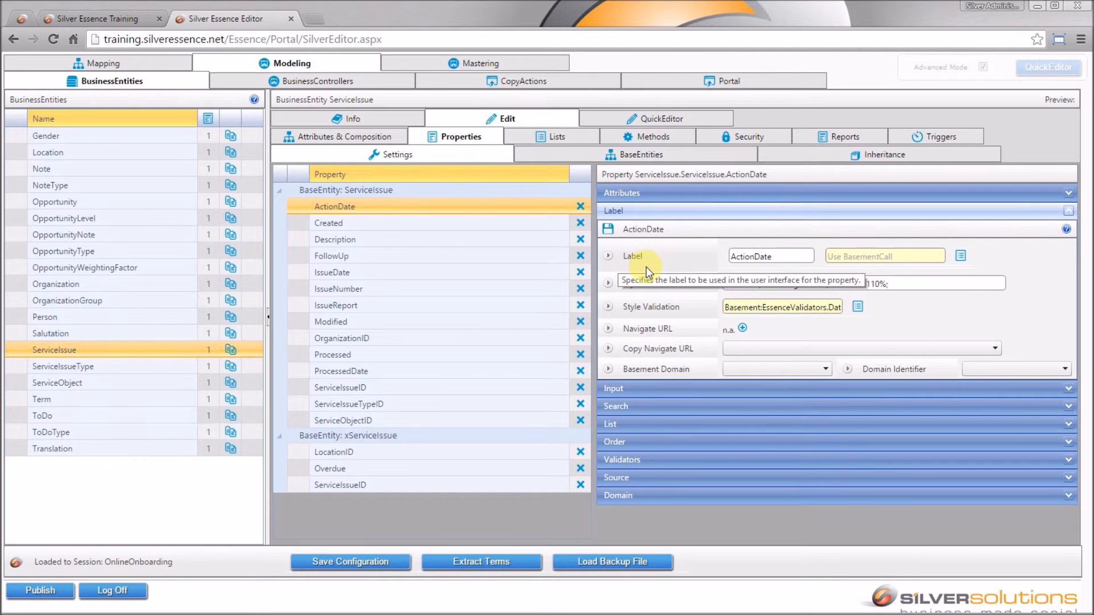
click(654, 390)
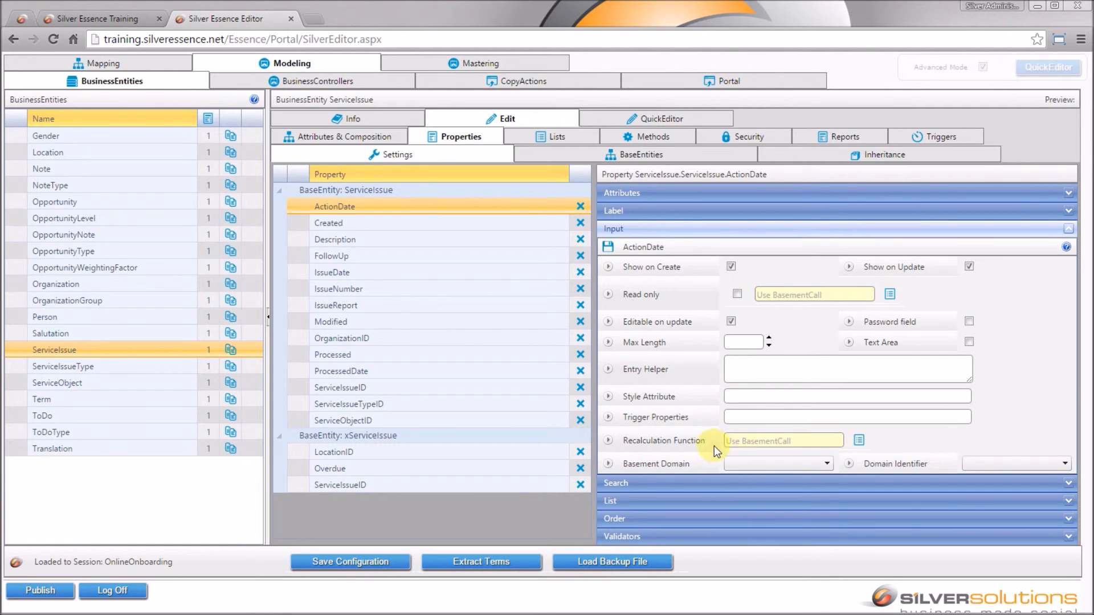
mouse_move(704, 453)
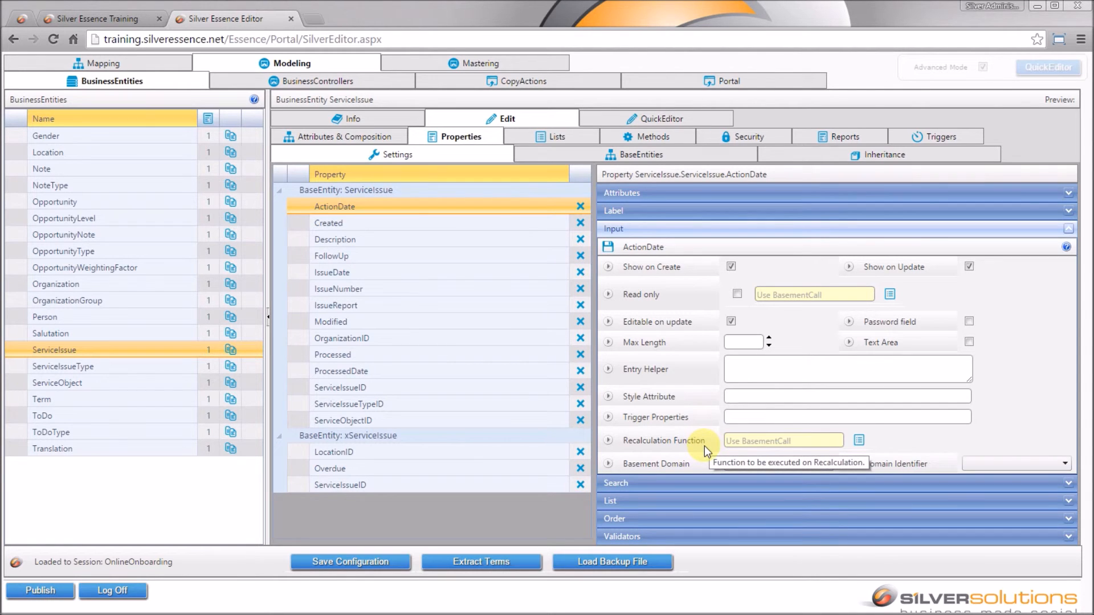
Step: Review the ActionDate property's Search, List, Order, Validators, Source and Domain settings
click(717, 483)
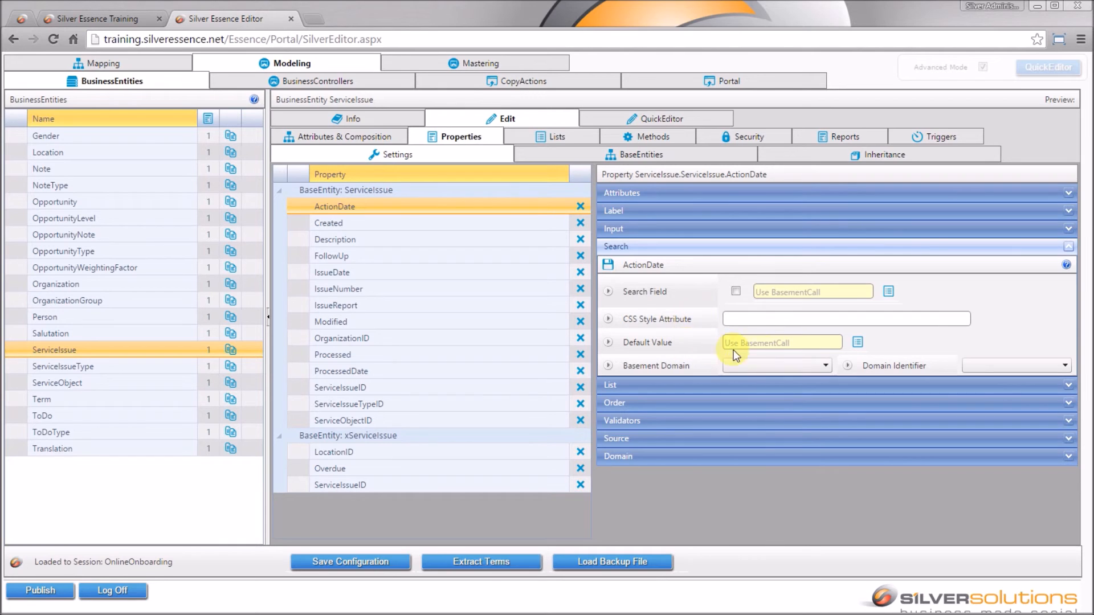
click(678, 386)
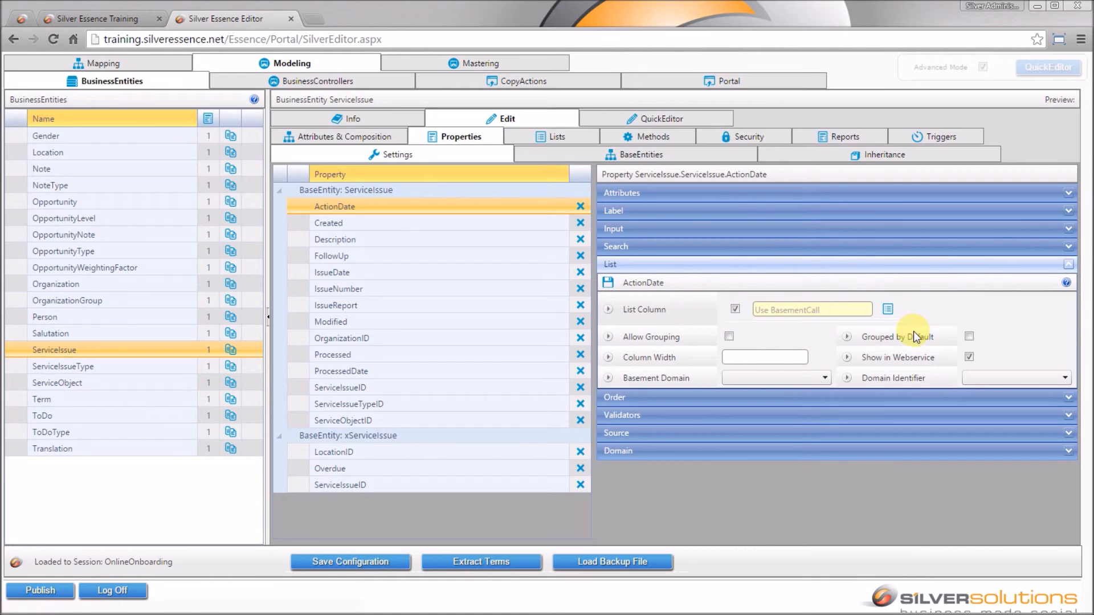
mouse_move(914, 332)
click(644, 399)
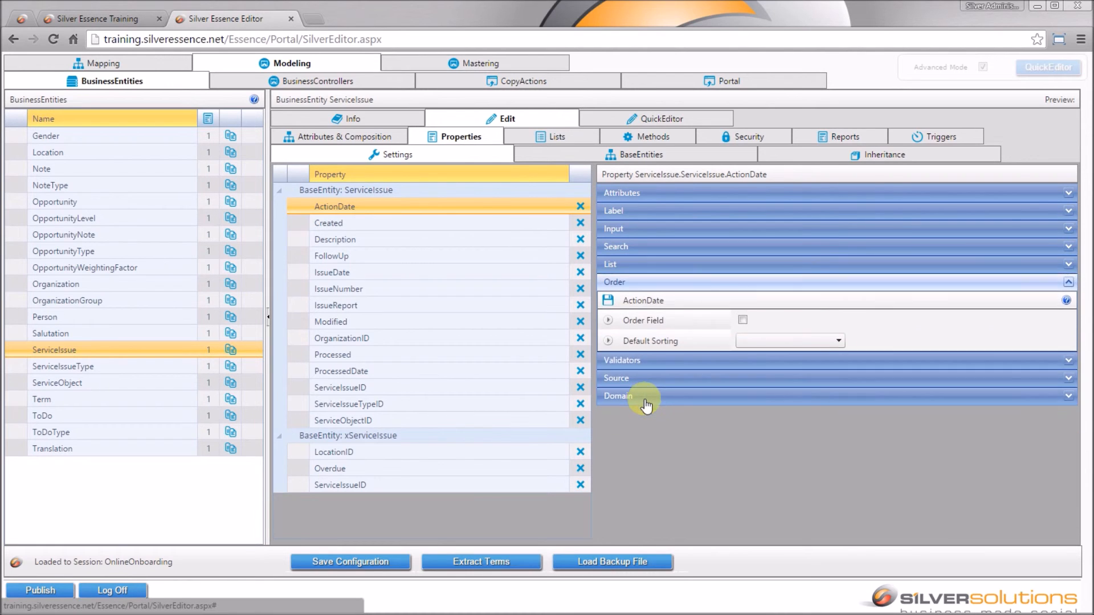
click(738, 365)
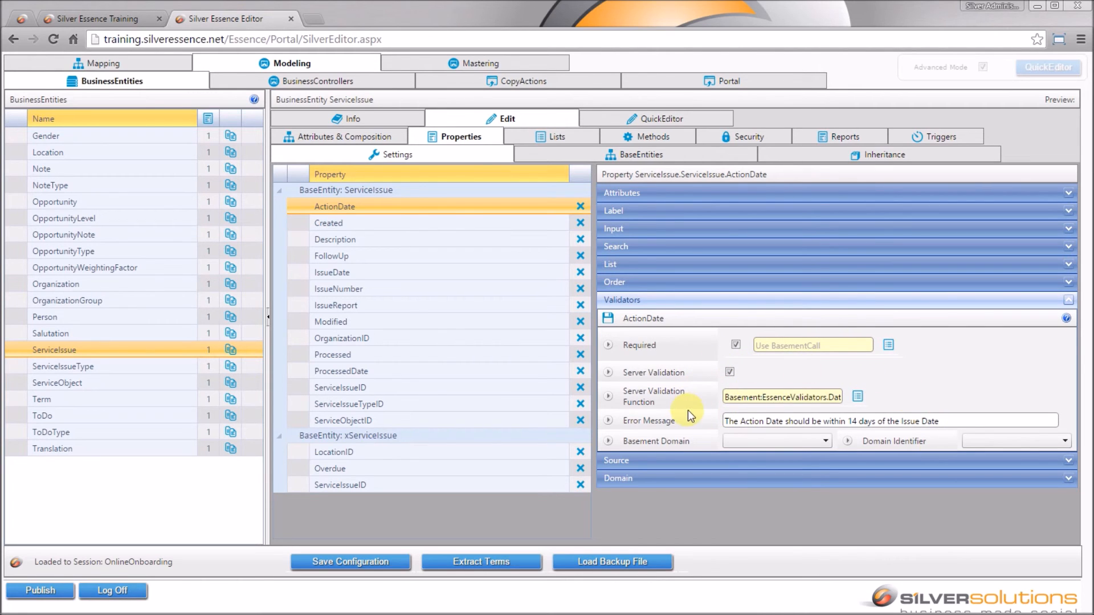
click(726, 461)
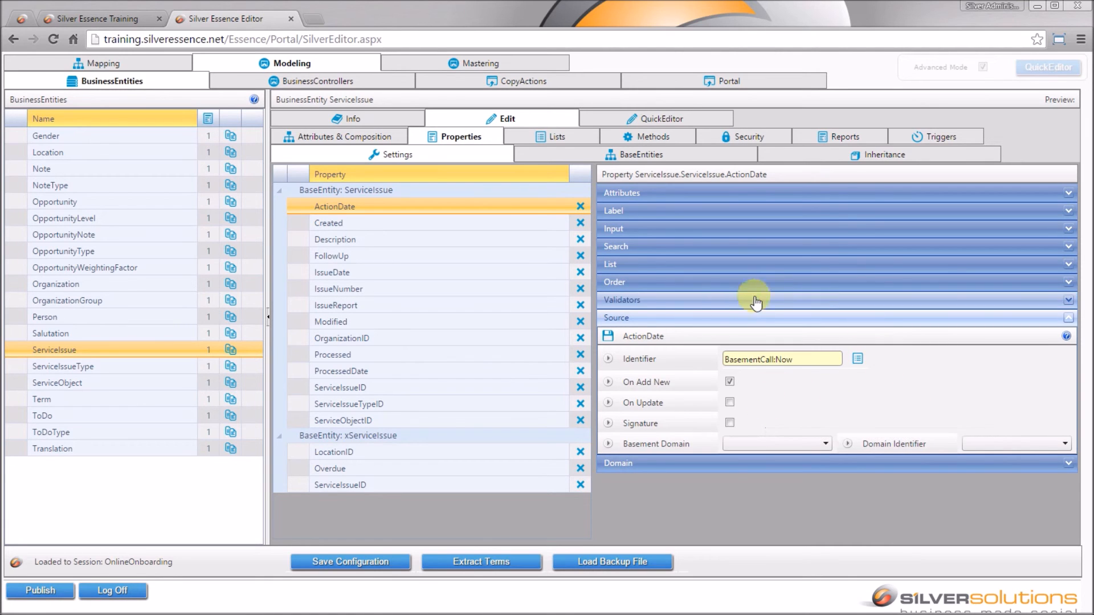
click(764, 463)
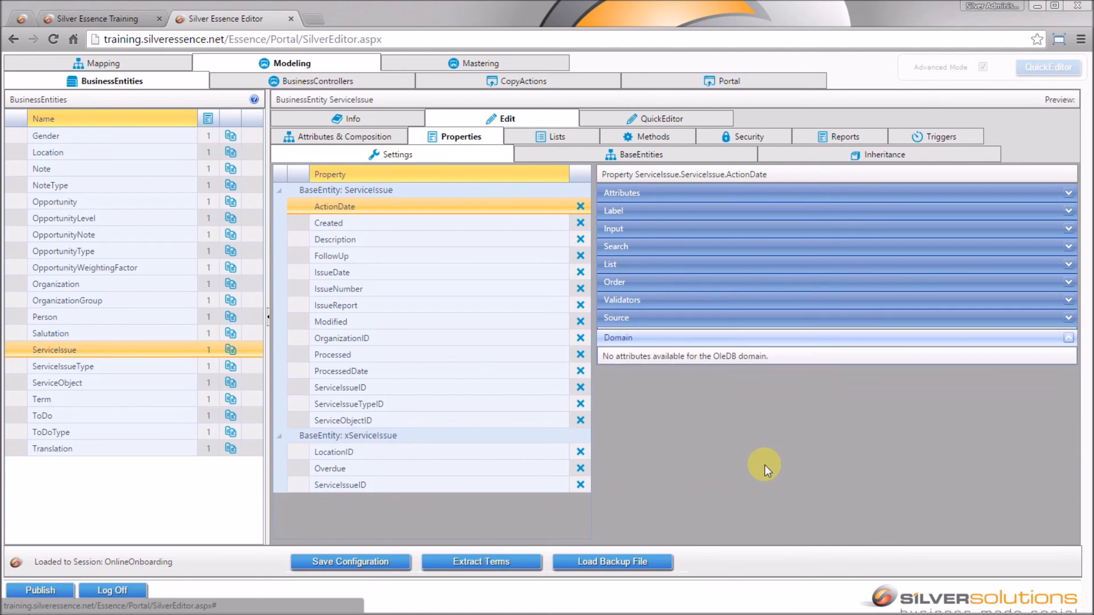
click(772, 319)
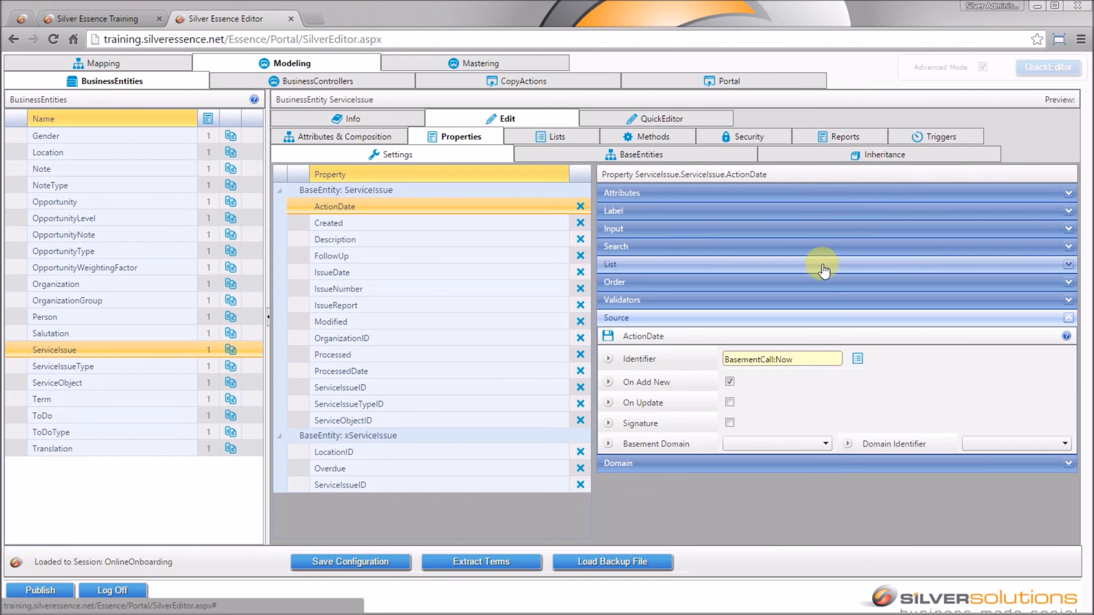
Step: Review the ServiceIssues list properties and the Process method's parameters, and save the configuration
click(560, 138)
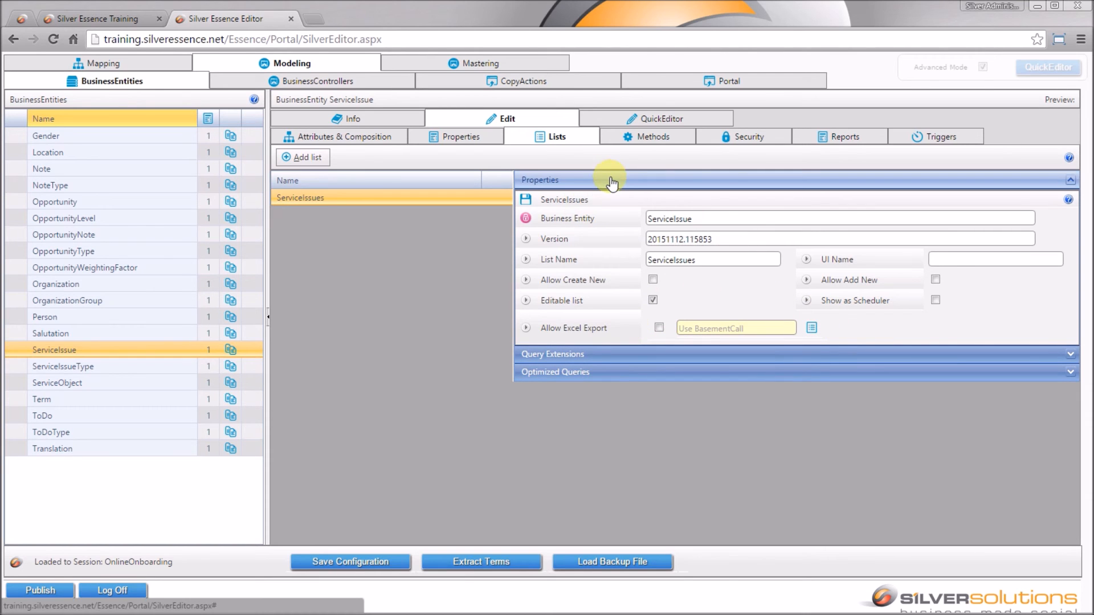
click(649, 139)
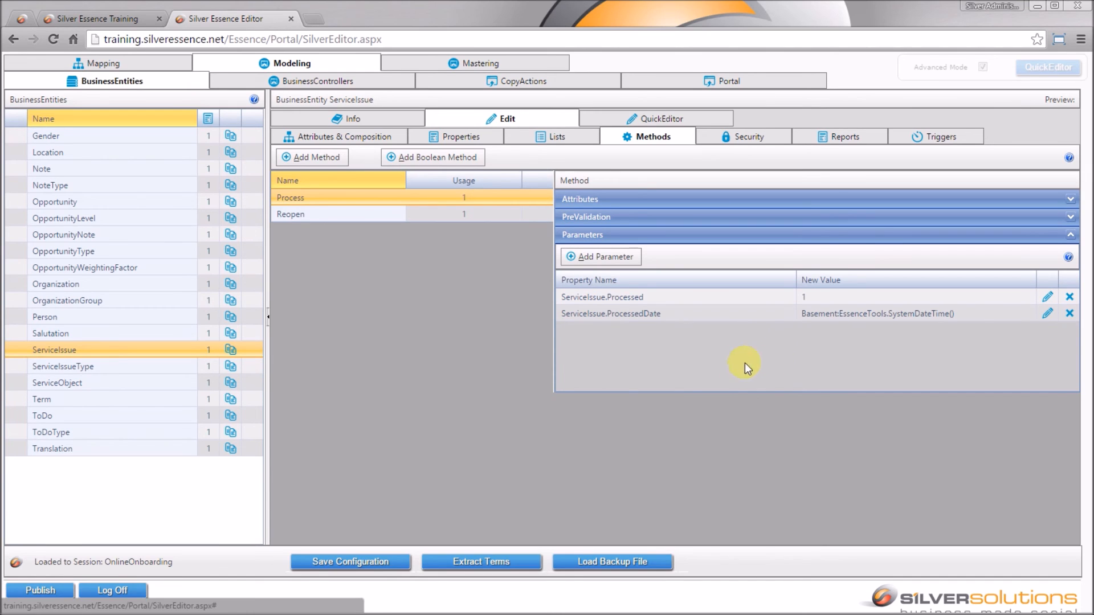
click(334, 563)
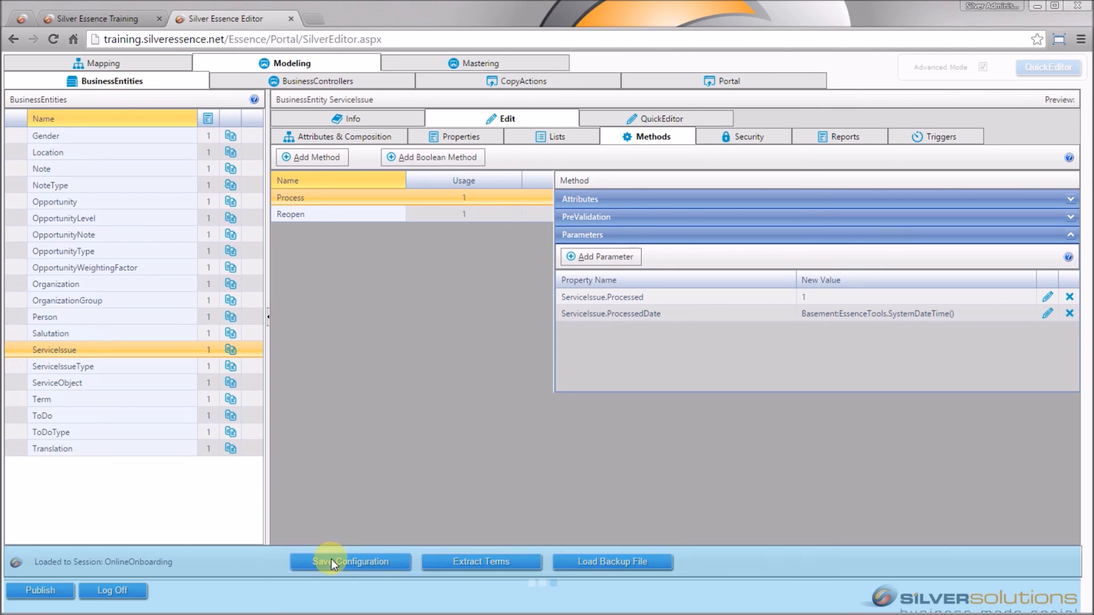